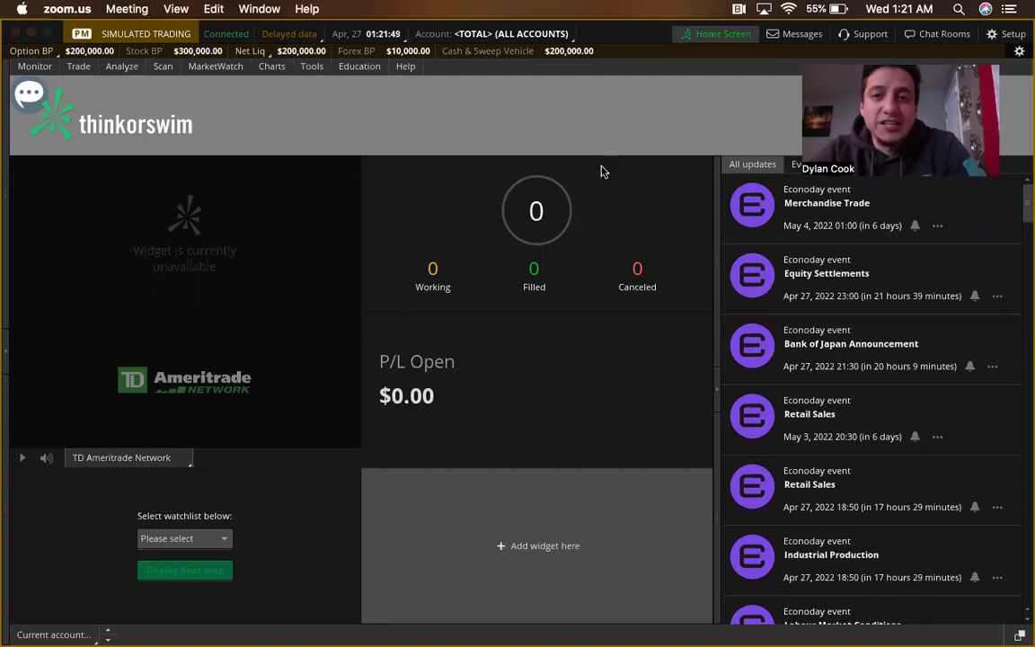
- Bring thinkorswim forward, collapse the account panel, and show the SPY 1Y 1D chart
{"action": "mouse_move", "coordinate": [604, 170]}
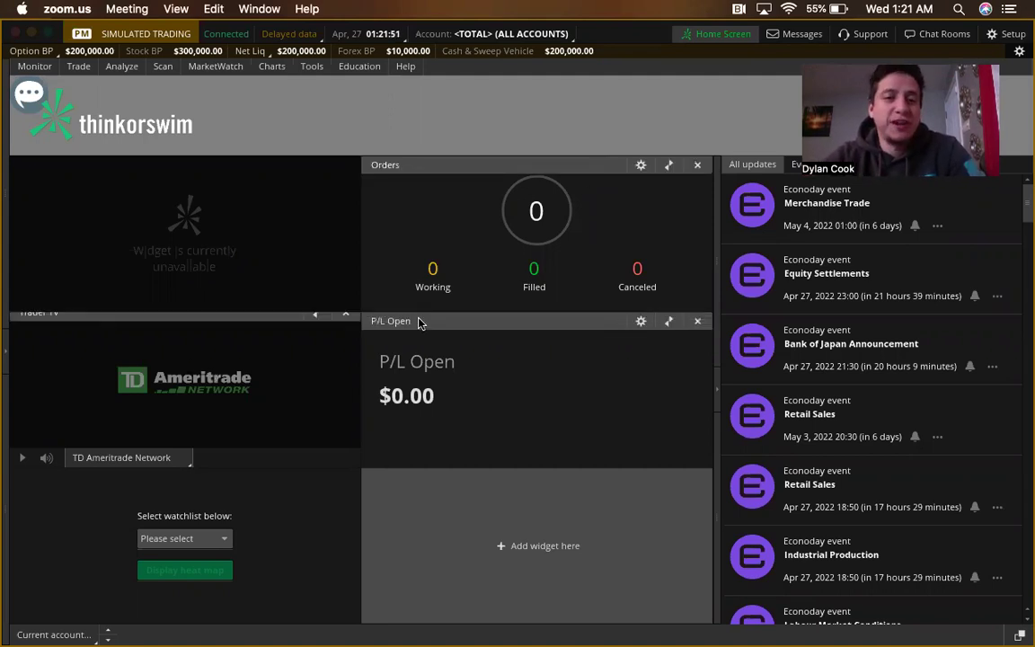
{"action": "left_click", "coordinate": [6, 231]}
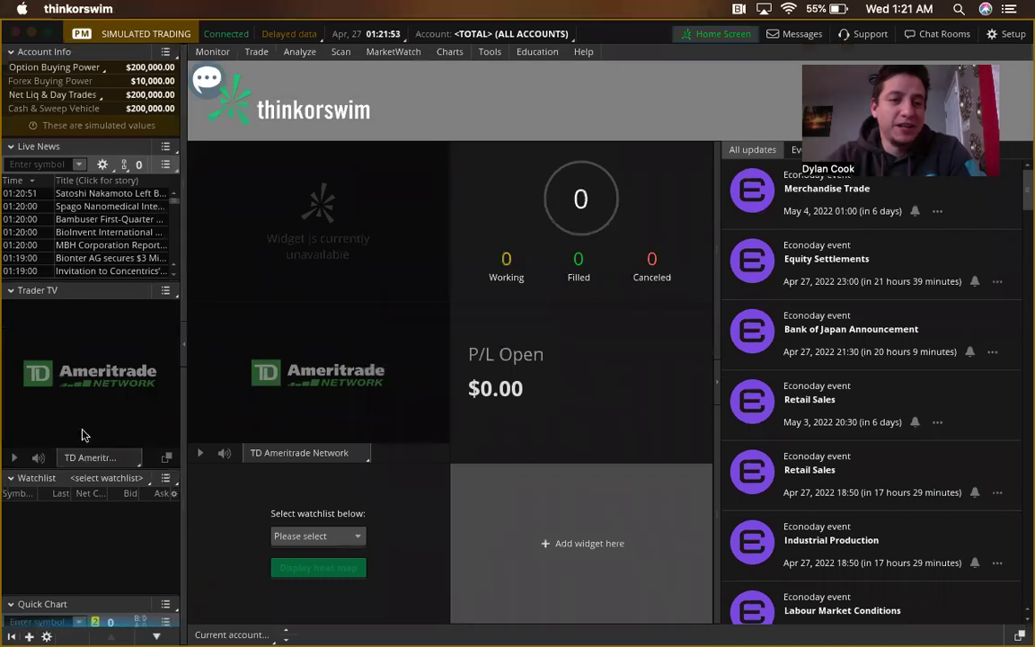
{"action": "left_click", "coordinate": [184, 275]}
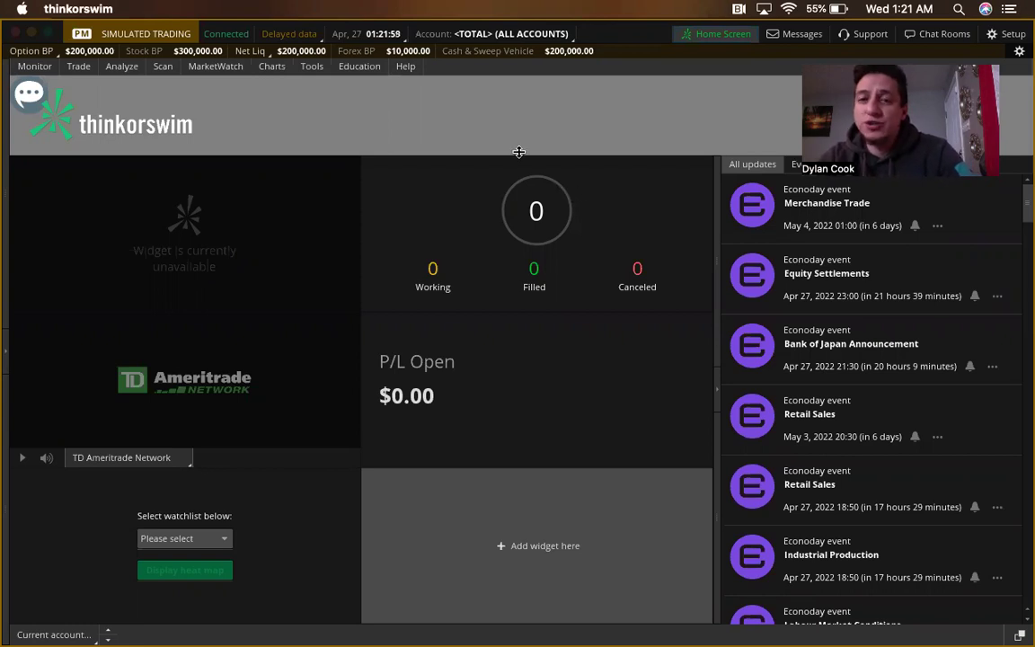
{"action": "left_click", "coordinate": [271, 65]}
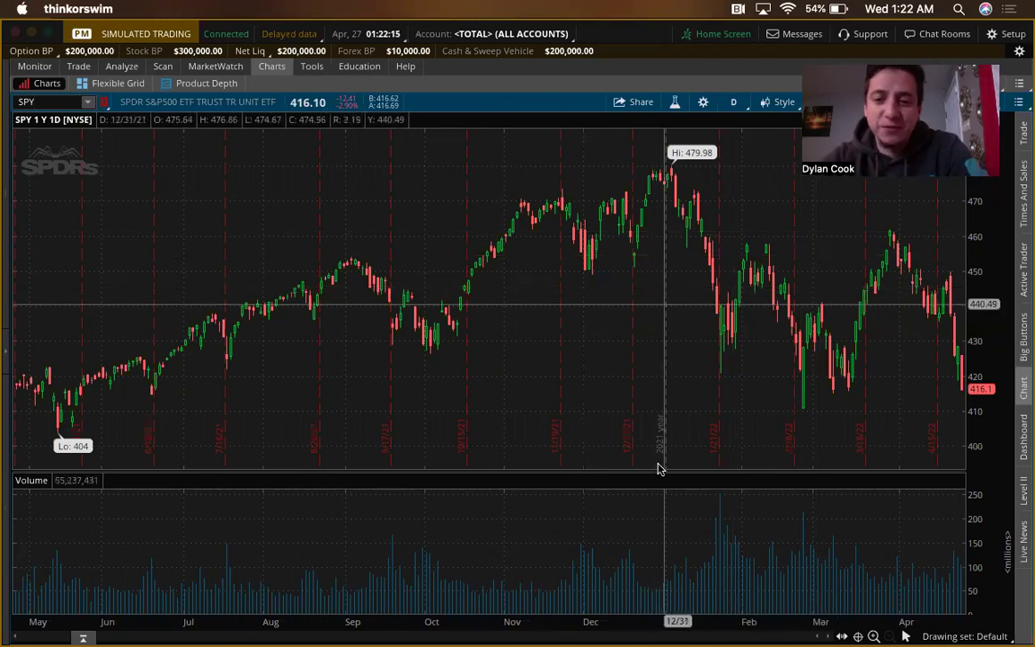
{"action": "mouse_move", "coordinate": [657, 640]}
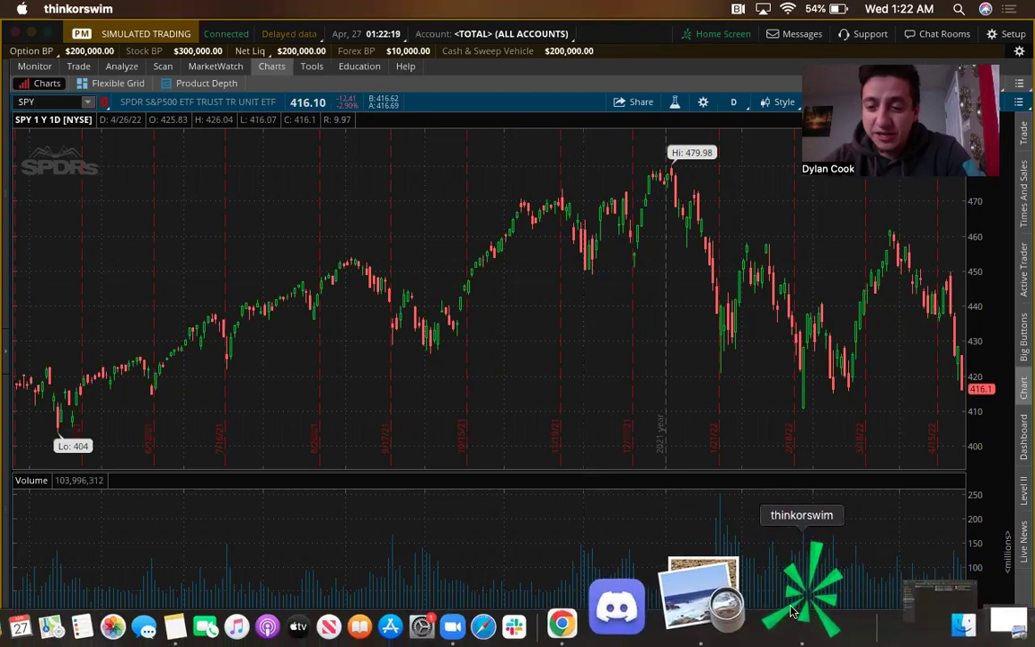
{"action": "left_click", "coordinate": [703, 601]}
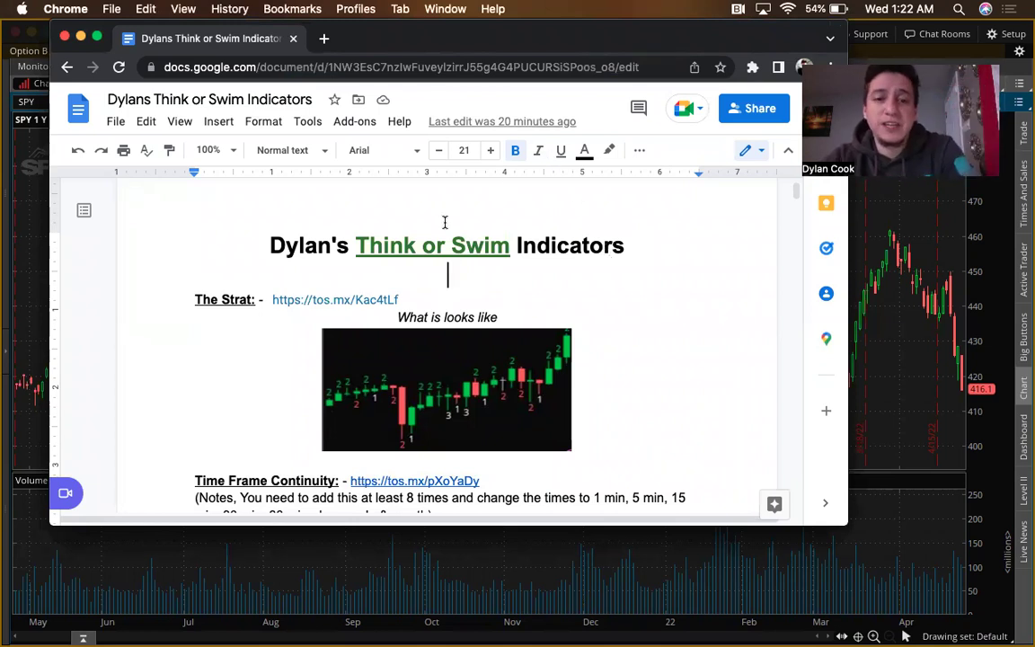
{"action": "scroll", "coordinate": [445, 222], "scroll_direction": "down", "scroll_amount": 1}
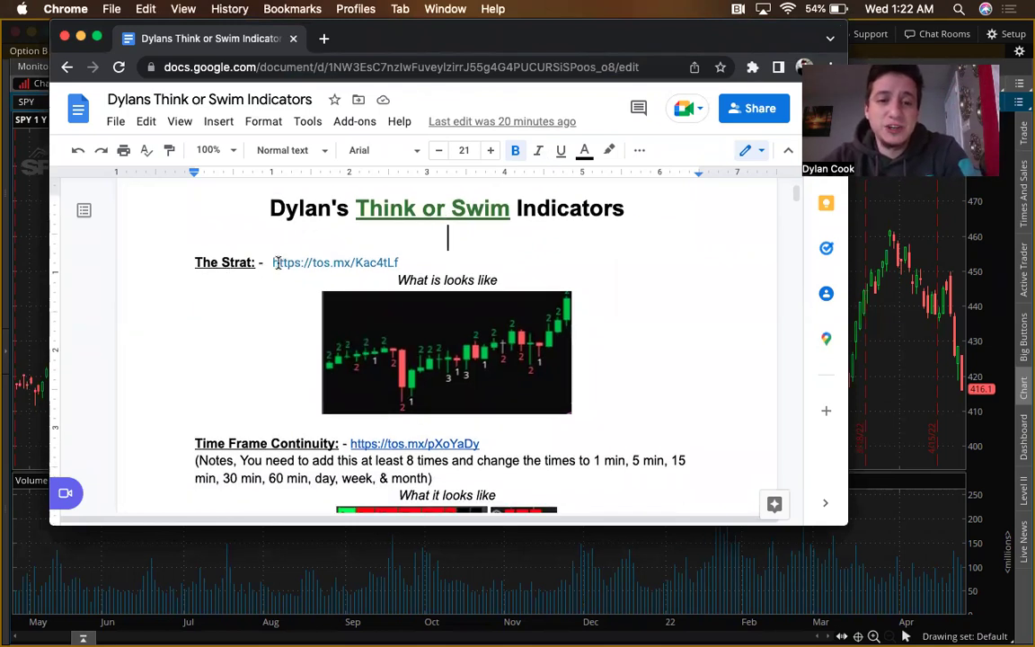
{"action": "left_click_drag", "start_coordinate": [273, 262], "coordinate": [398, 259]}
{"action": "key", "text": "ctrl+c"}
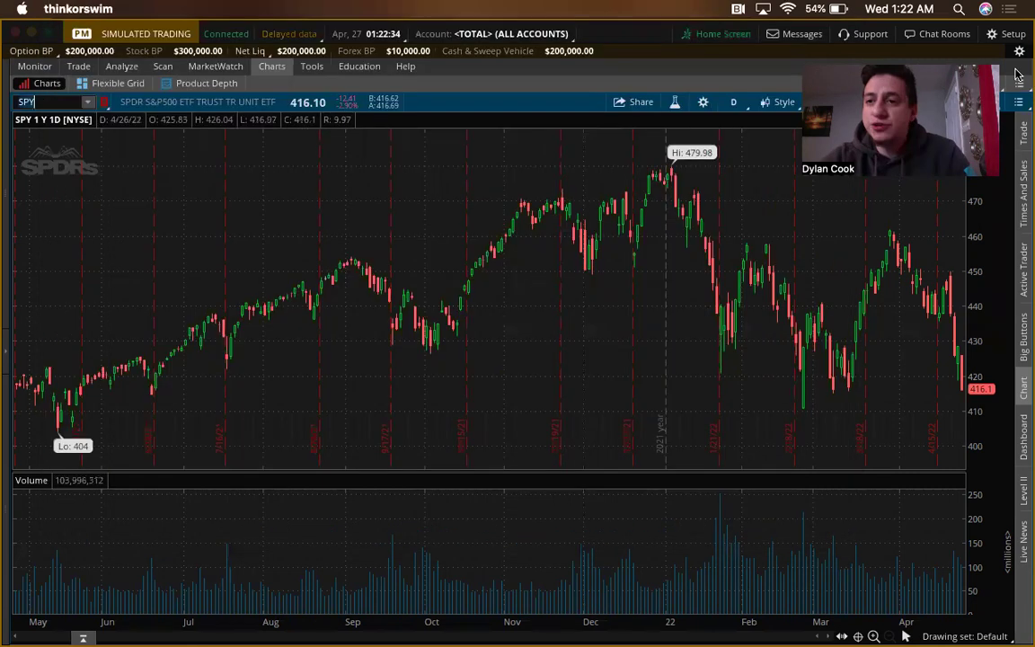
{"action": "left_click", "coordinate": [1013, 99]}
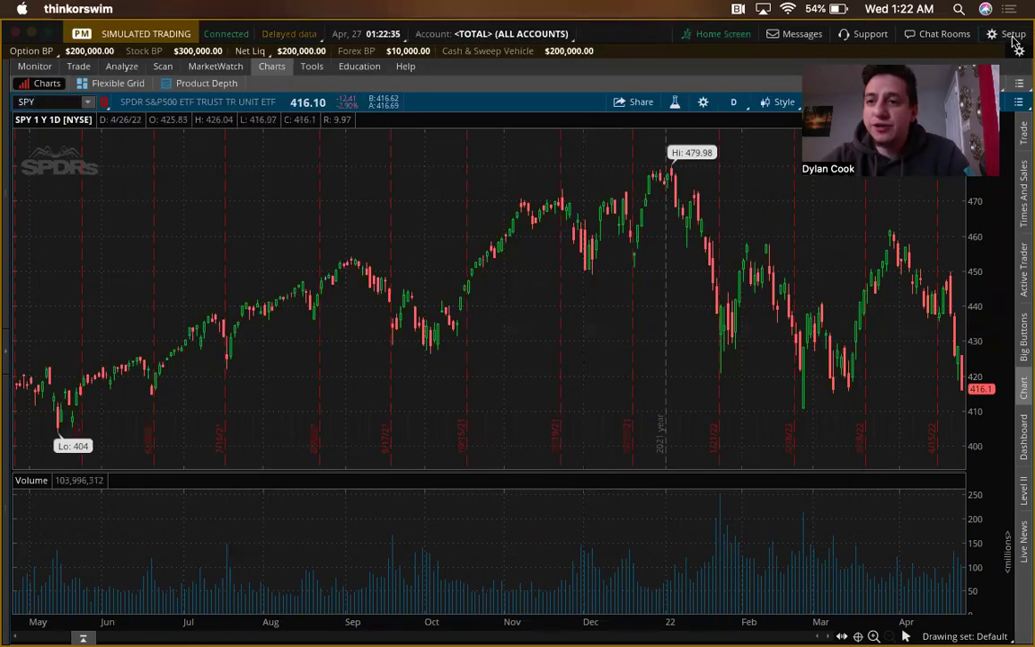
{"action": "left_click", "coordinate": [1013, 36]}
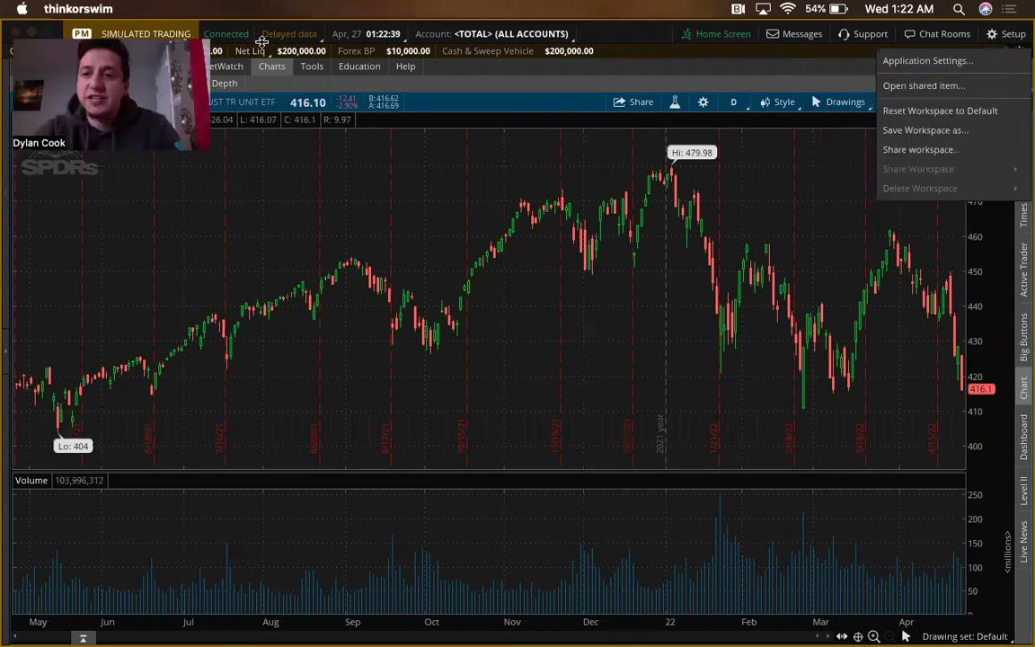
{"action": "left_click", "coordinate": [909, 86]}
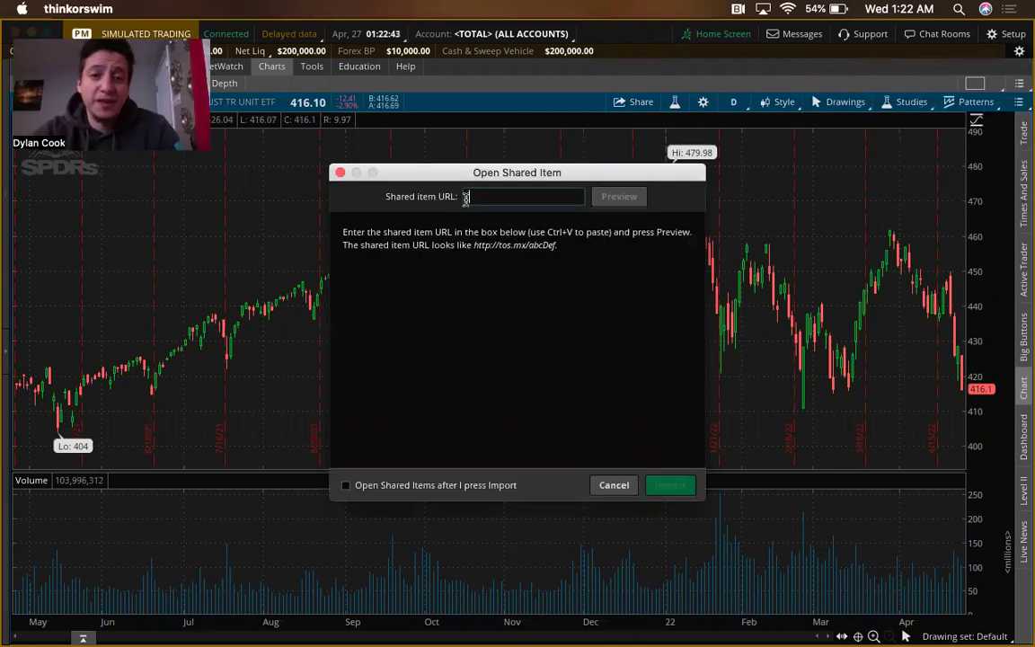
{"action": "key", "text": "ctrl+v"}
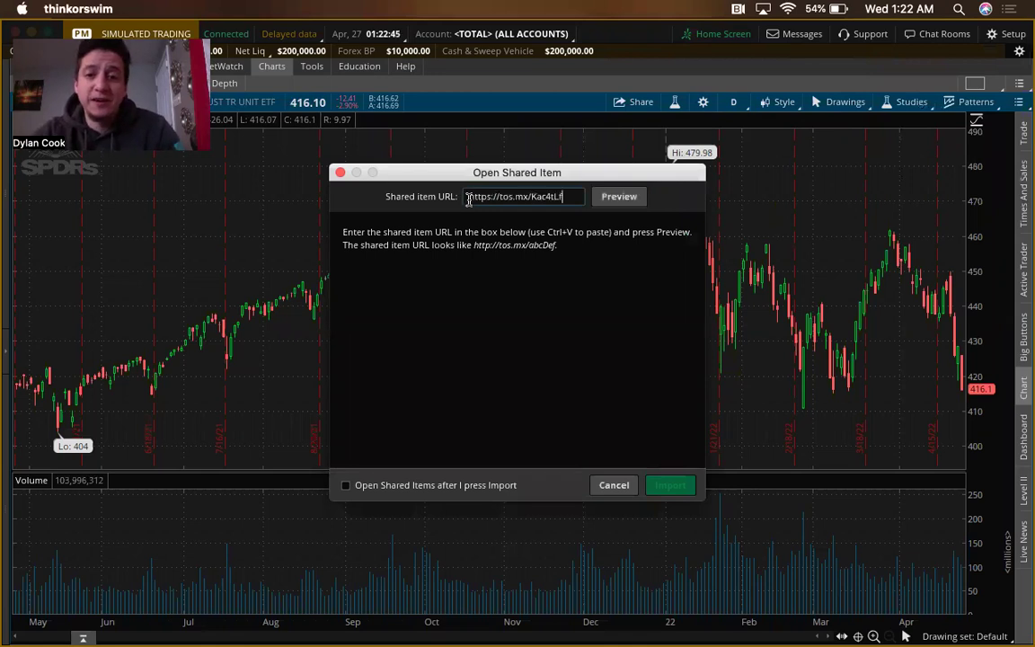
{"action": "left_click", "coordinate": [619, 197]}
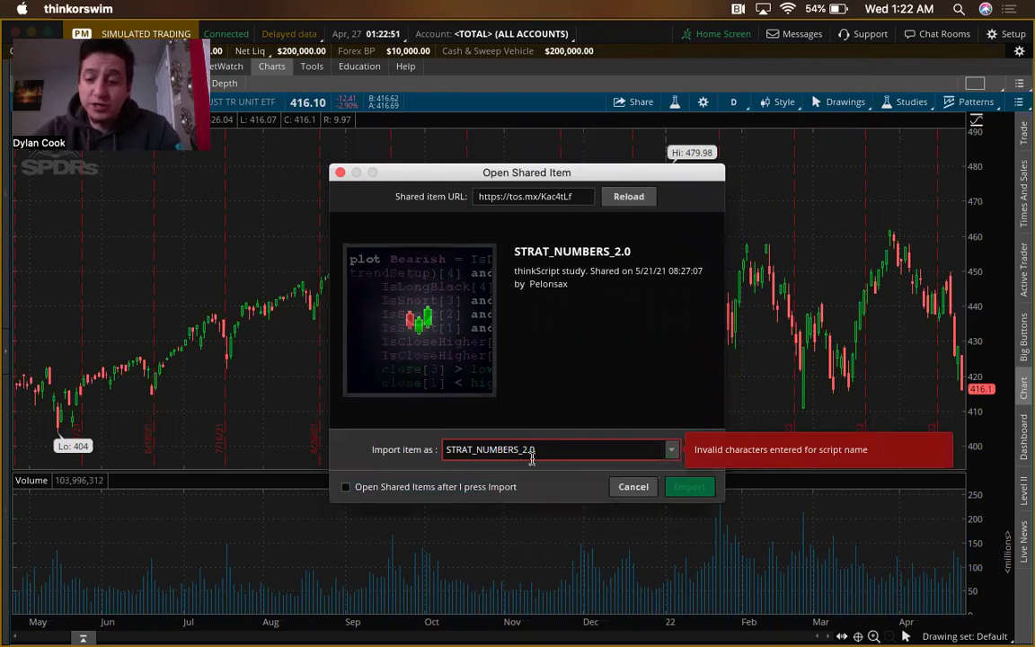
{"action": "key", "text": "BackSpace"}
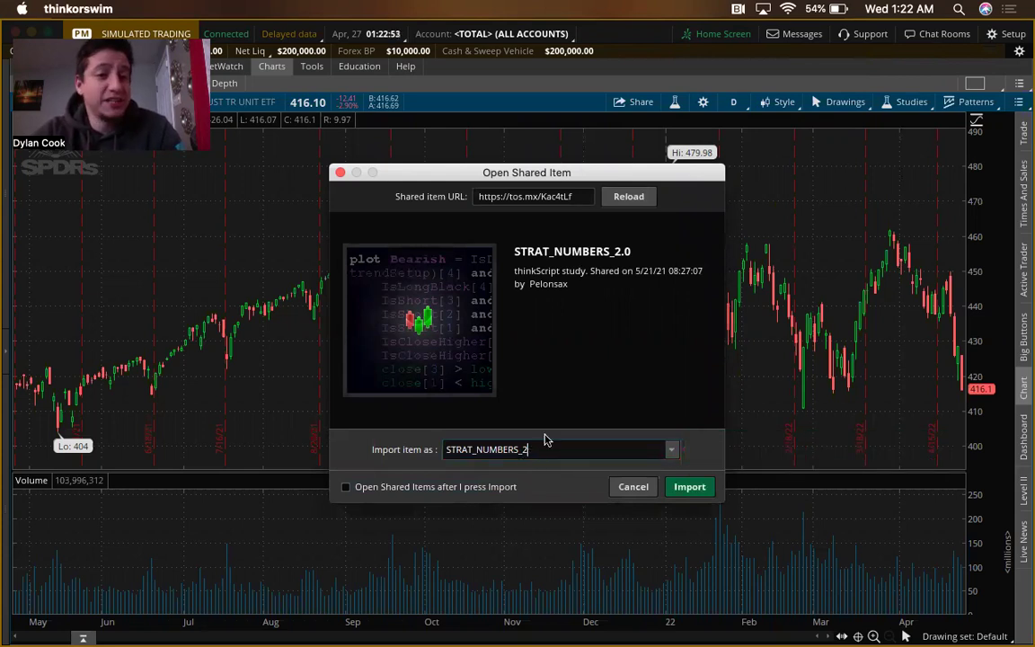
{"action": "left_click", "coordinate": [686, 486]}
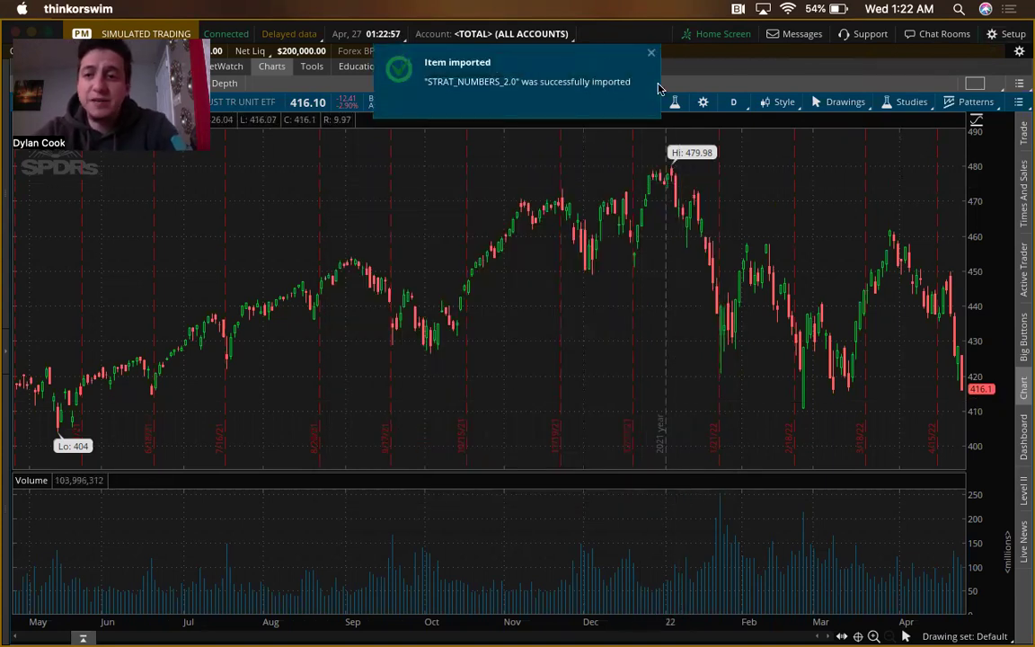
{"action": "left_click", "coordinate": [912, 104]}
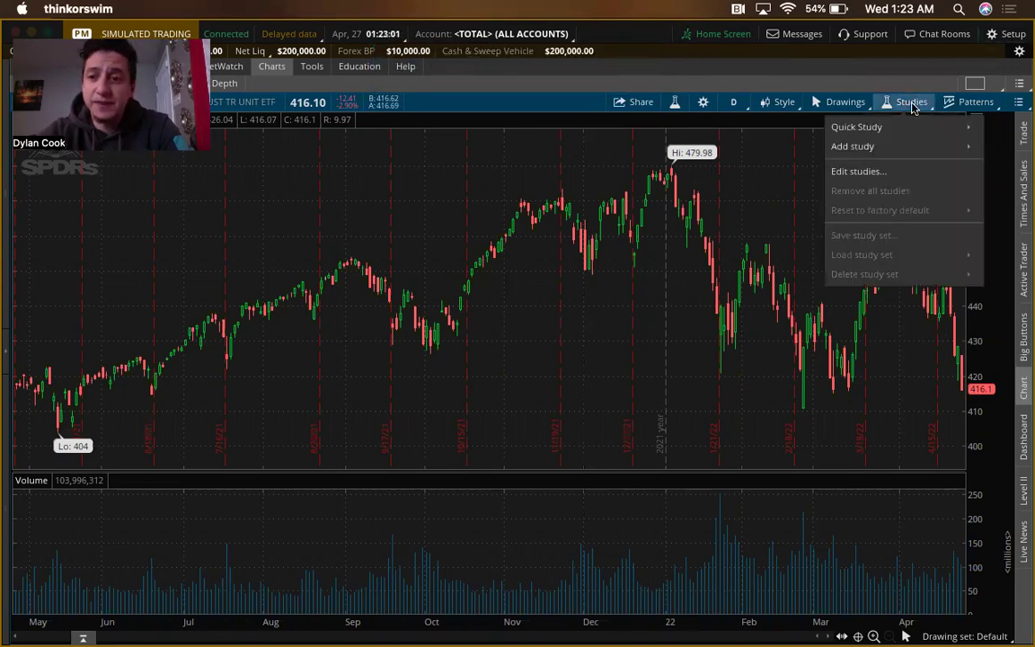
- Add STRAT_NUMBERS_2 to the SPY chart and zoom to 11/25 through 1/4
{"action": "left_click", "coordinate": [901, 174]}
{"action": "left_click", "coordinate": [289, 202]}
{"action": "type", "text": "strat"}
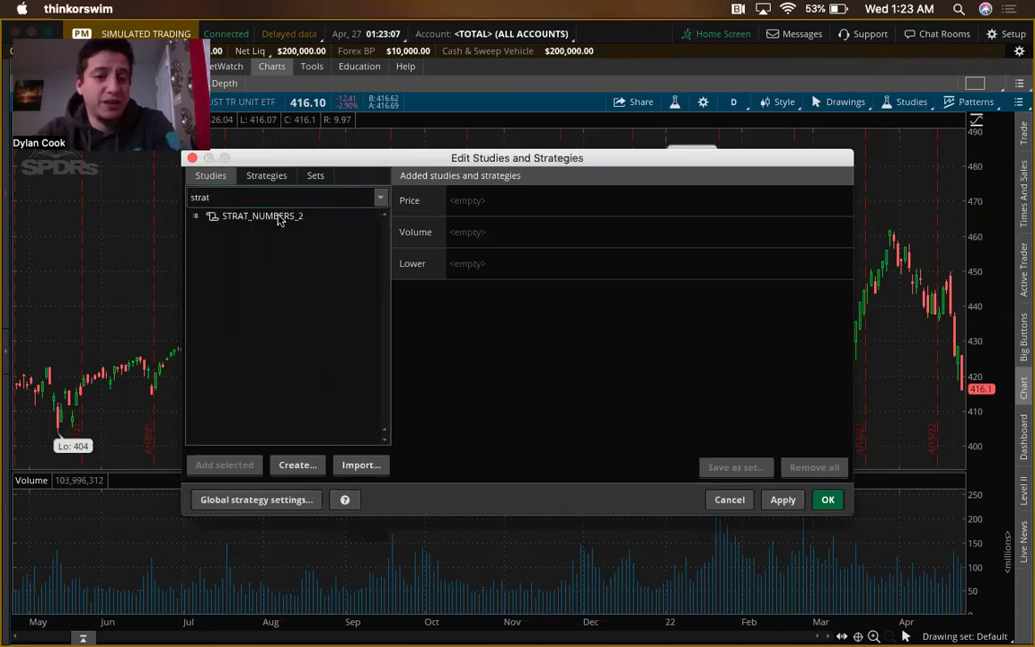
{"action": "double_click", "coordinate": [286, 220]}
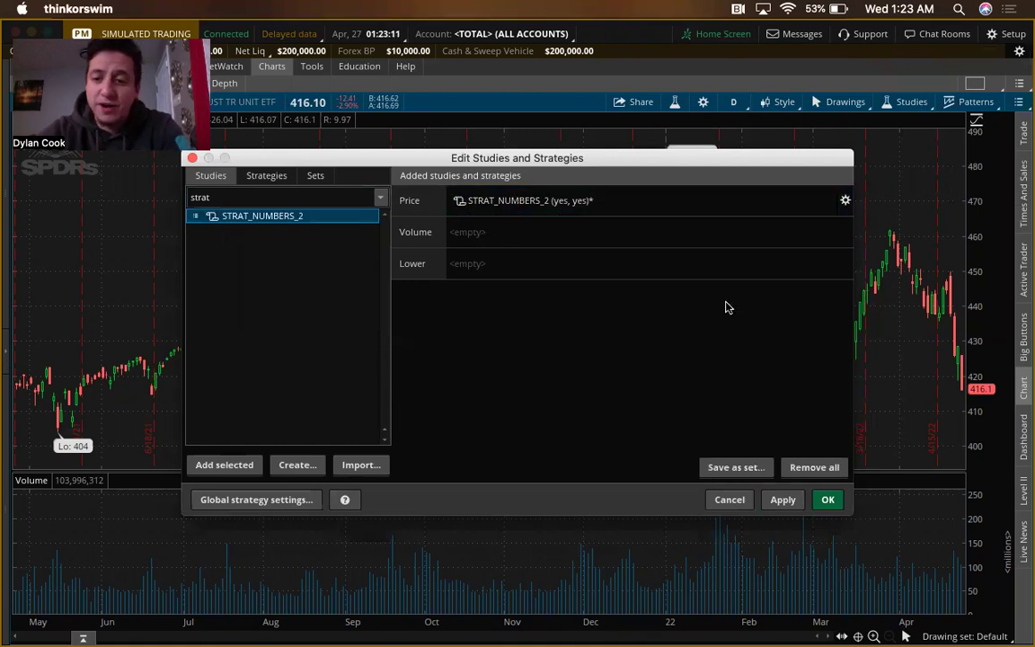
{"action": "left_click", "coordinate": [783, 500]}
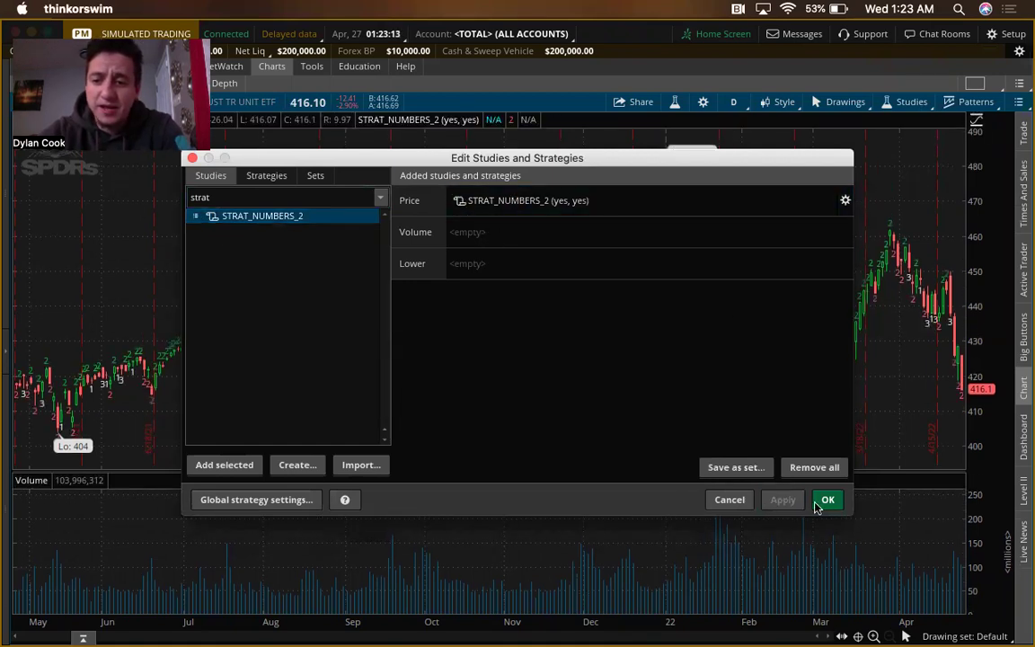
{"action": "left_click", "coordinate": [825, 499]}
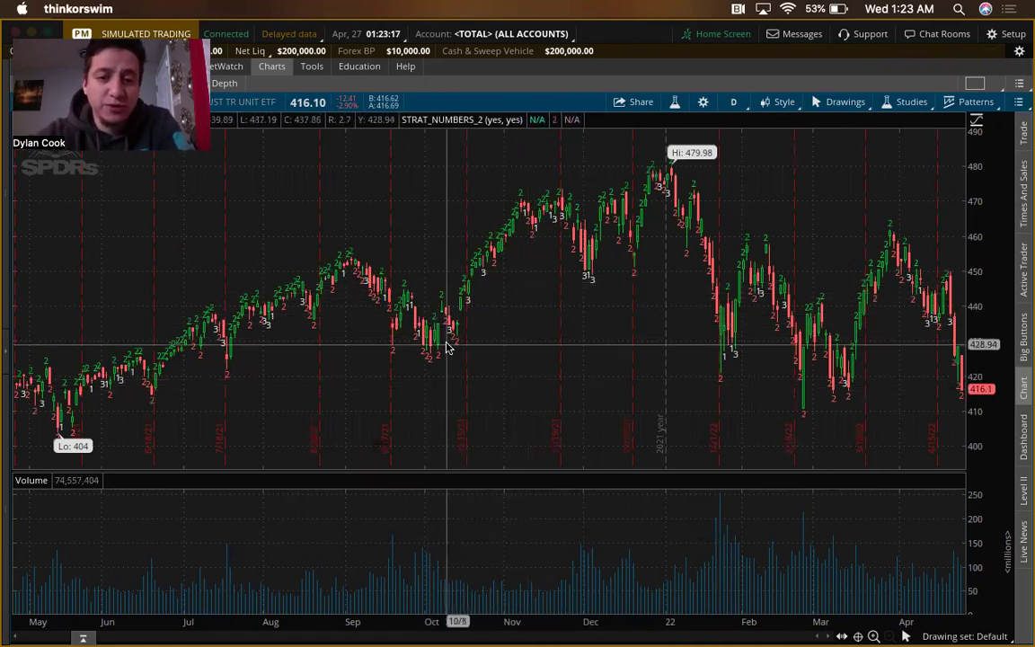
{"action": "scroll", "coordinate": [497, 203], "scroll_direction": "up", "scroll_amount": 3}
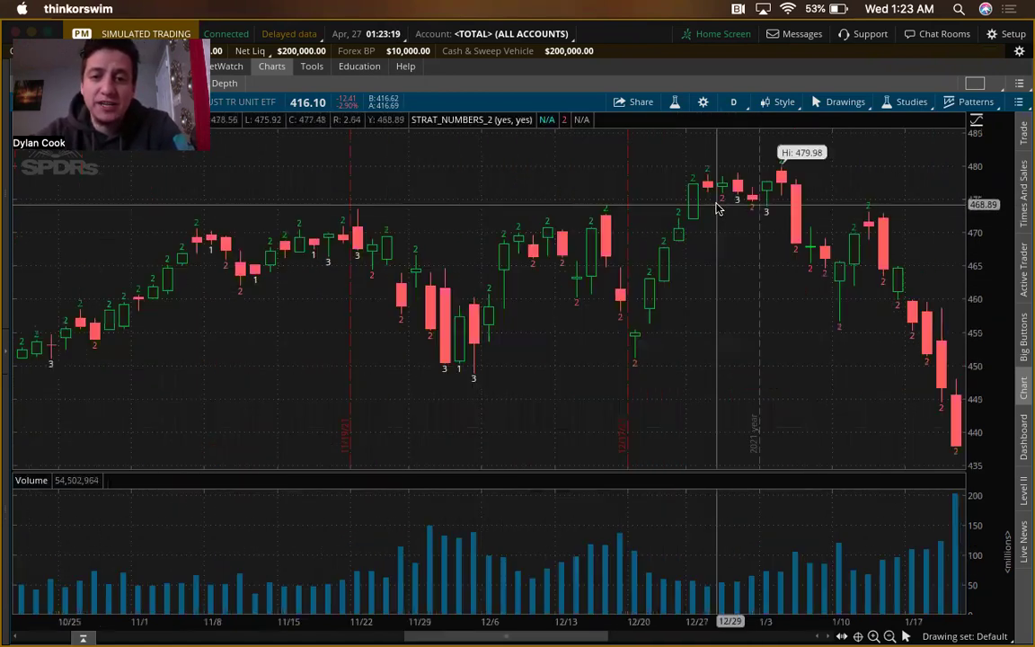
{"action": "left_click_drag", "start_coordinate": [400, 211], "coordinate": [774, 205]}
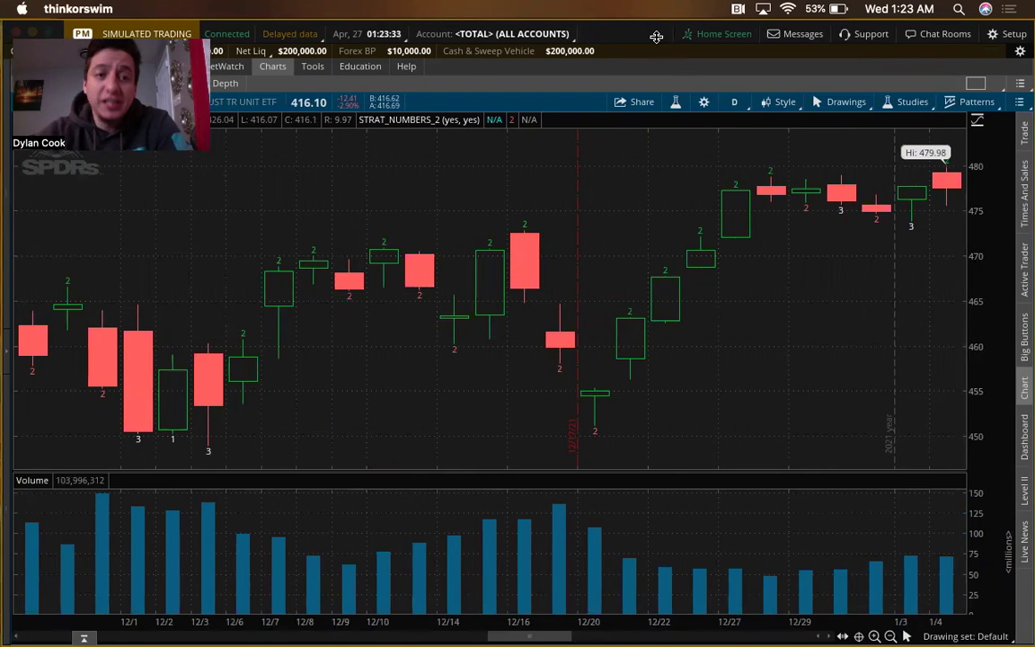
{"action": "mouse_move", "coordinate": [616, 629]}
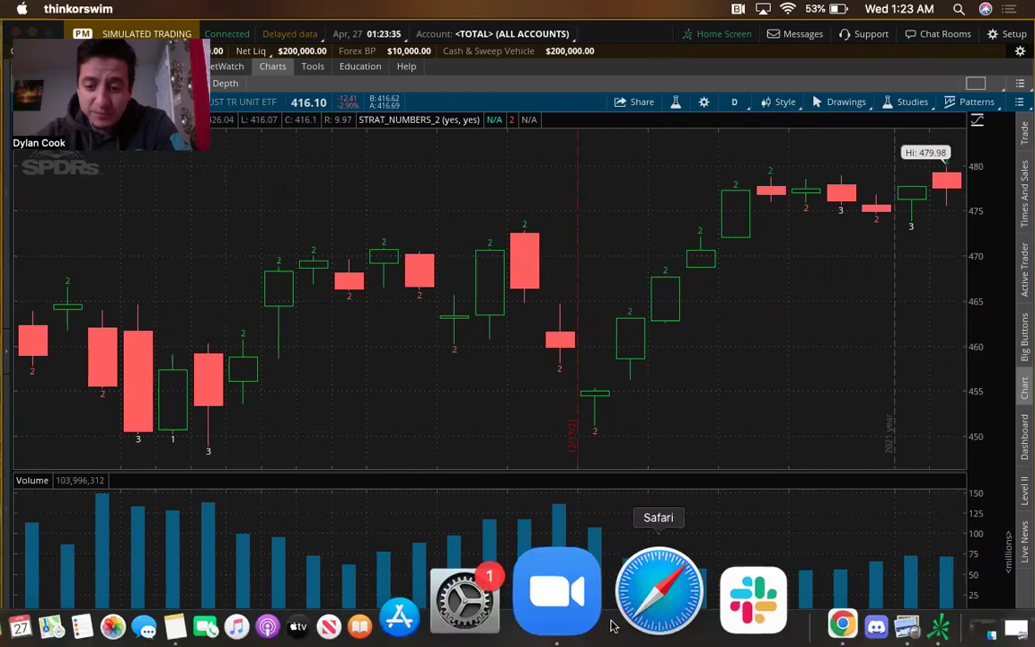
{"action": "left_click", "coordinate": [723, 601]}
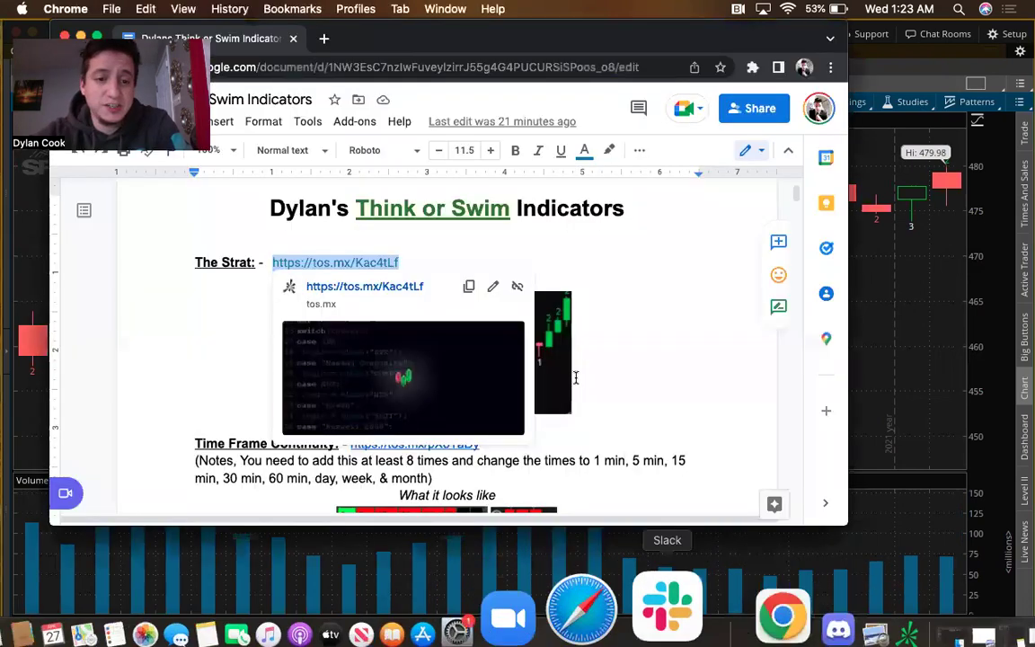
{"action": "scroll", "coordinate": [576, 378], "scroll_direction": "down", "scroll_amount": 5}
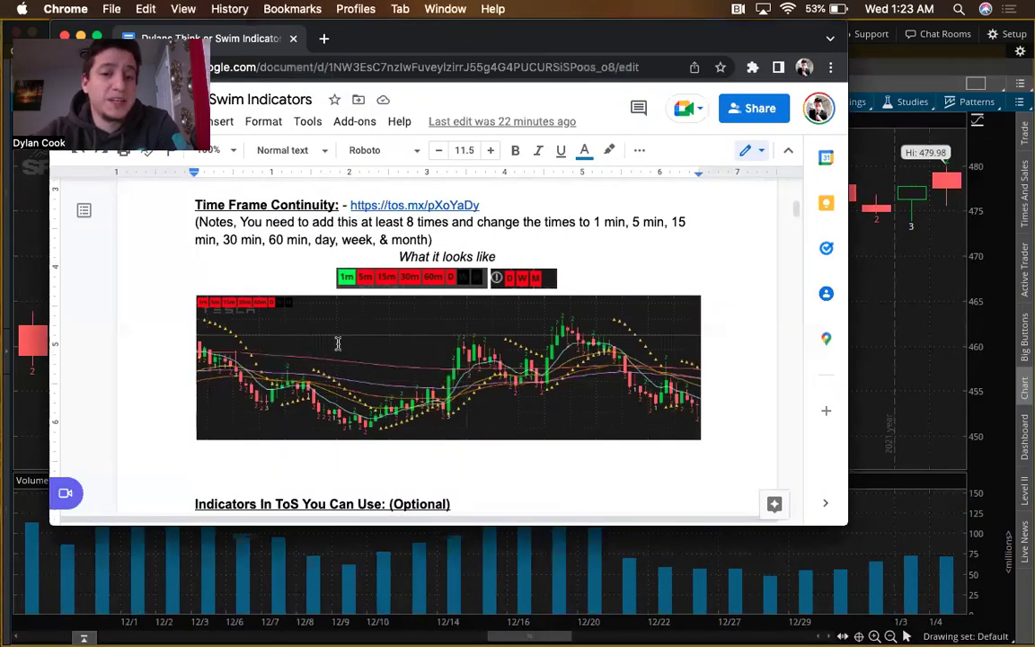
{"action": "left_click_drag", "start_coordinate": [483, 205], "coordinate": [349, 206]}
{"action": "key", "text": "ctrl+c"}
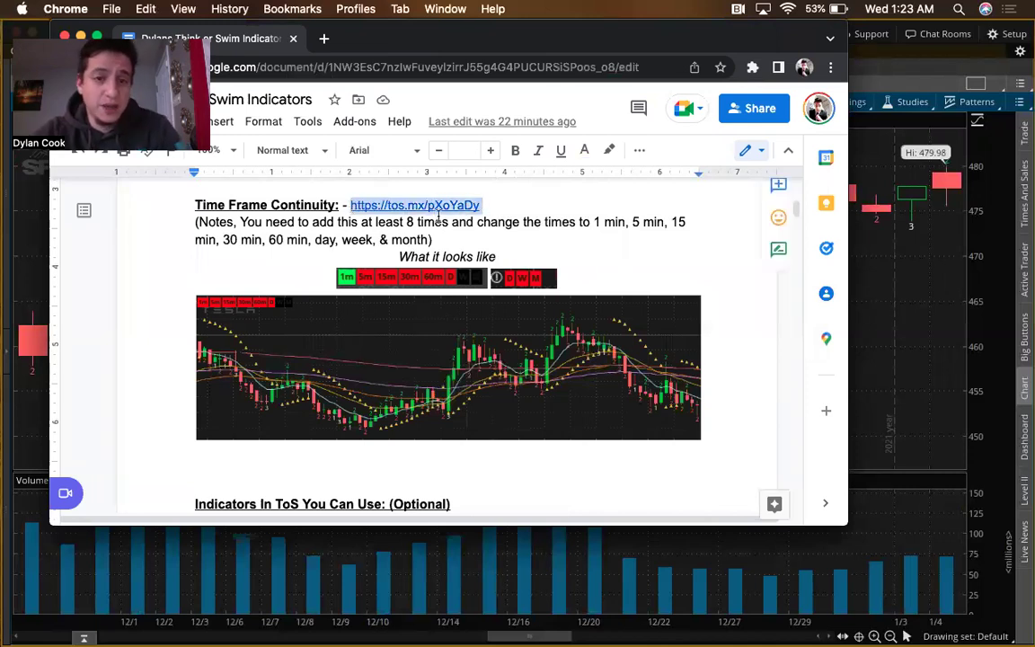
{"action": "left_click", "coordinate": [994, 56]}
{"action": "left_click", "coordinate": [1008, 33]}
{"action": "left_click", "coordinate": [934, 85]}
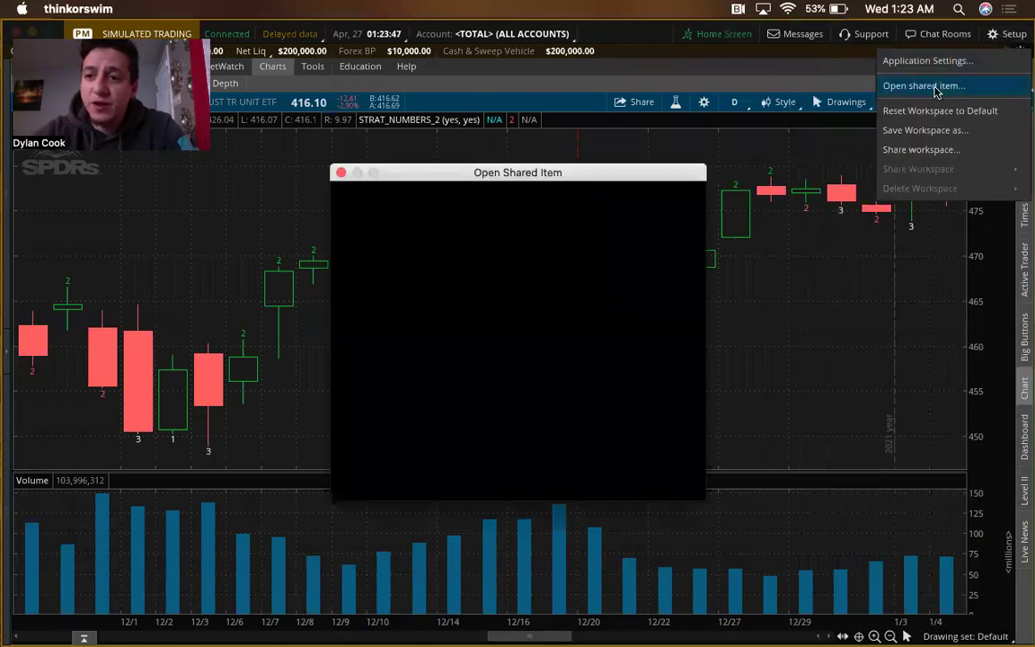
{"action": "key", "text": "ctrl+v"}
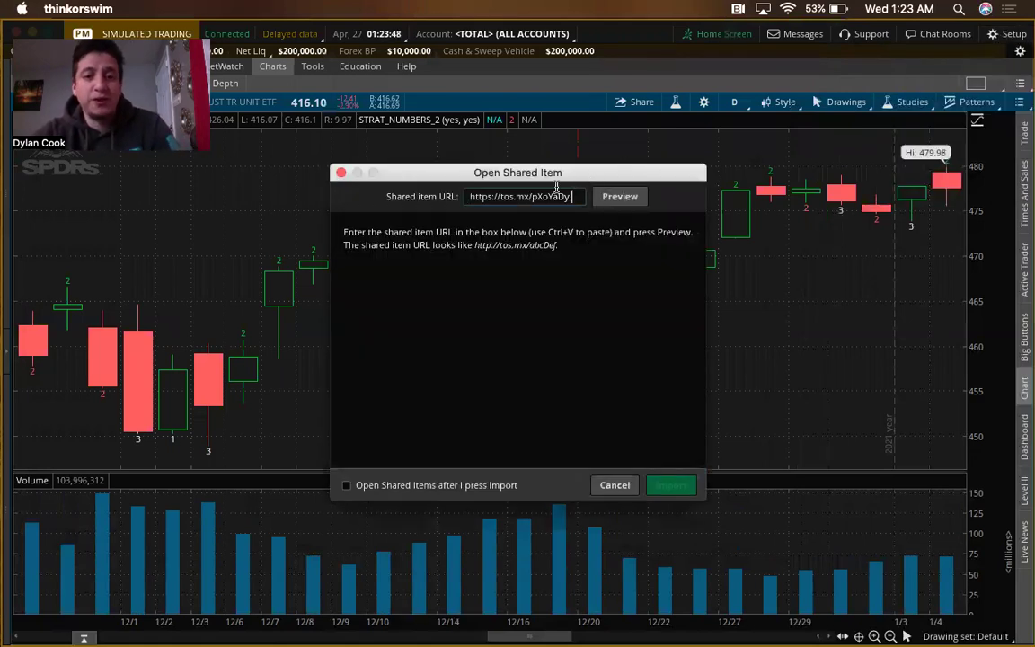
{"action": "left_click", "coordinate": [619, 196]}
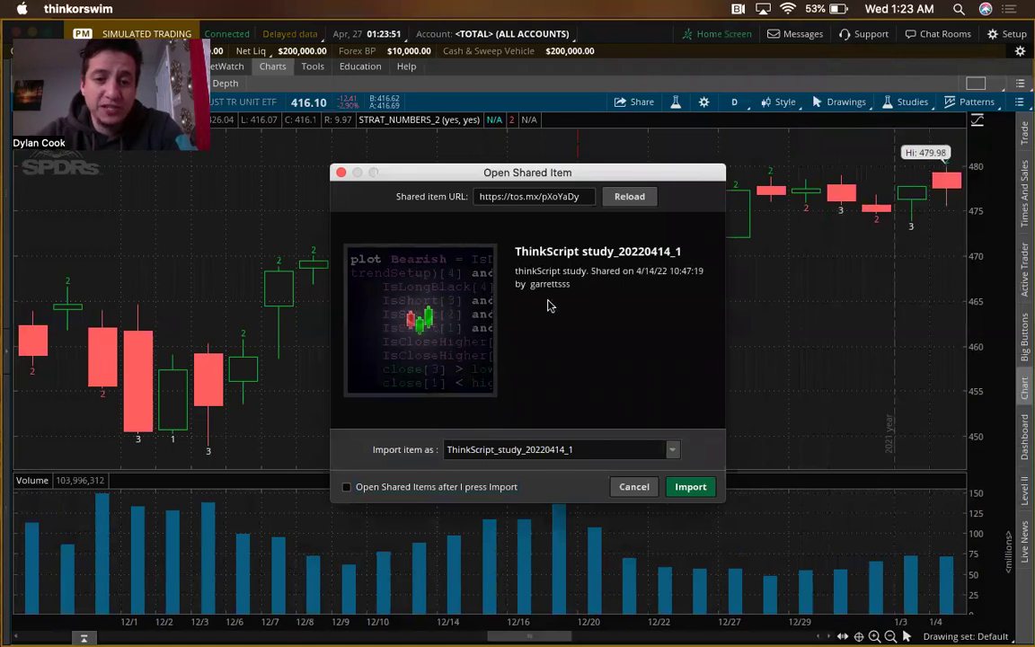
{"action": "double_click", "coordinate": [513, 450]}
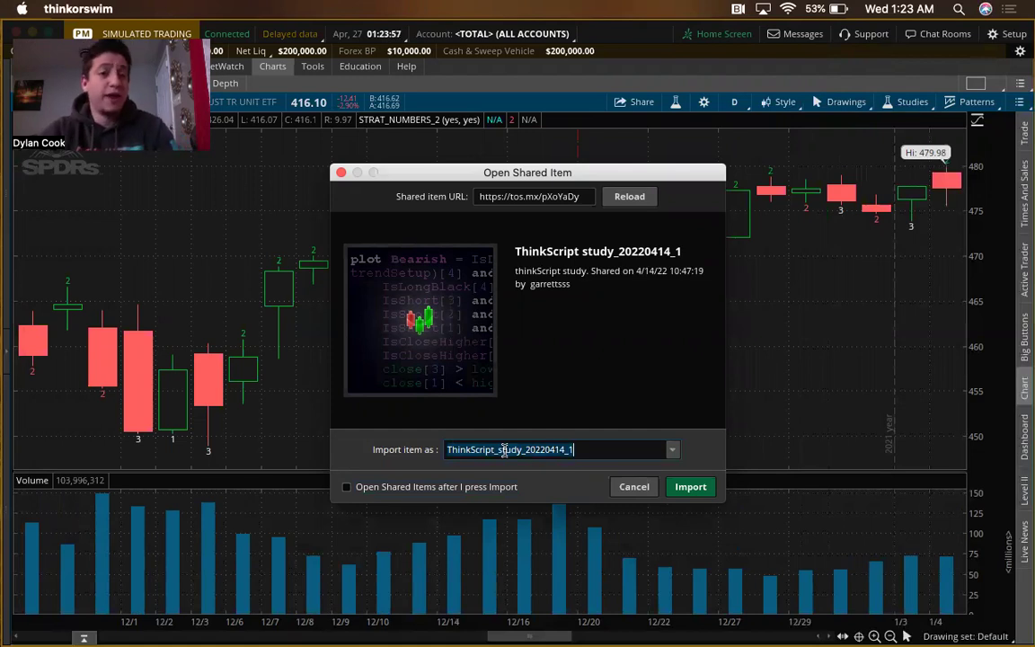
{"action": "type", "text": "TFC"}
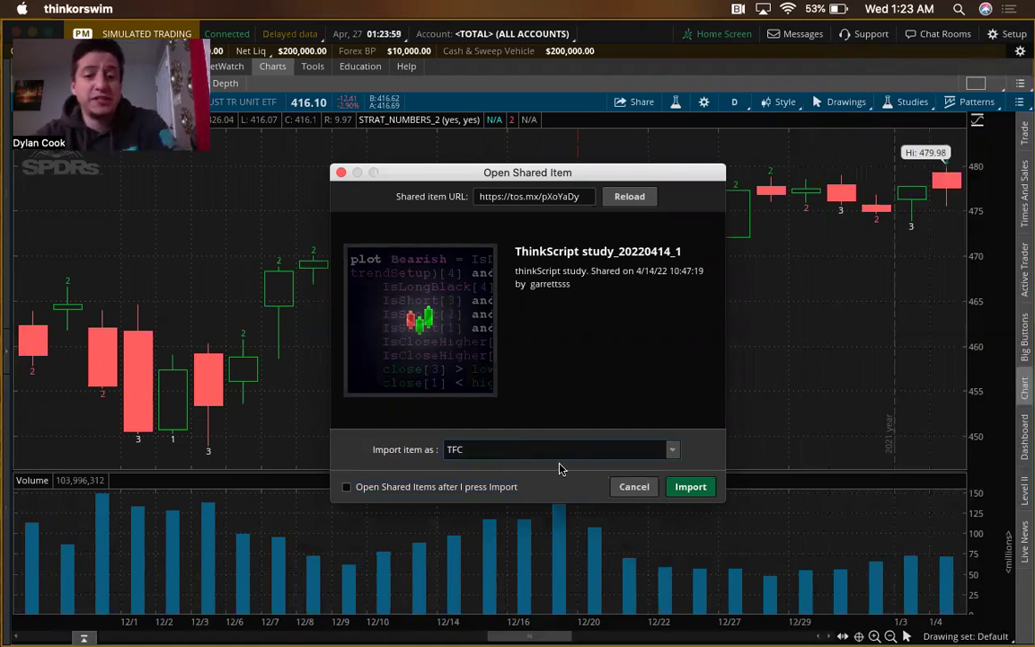
{"action": "left_click", "coordinate": [681, 490]}
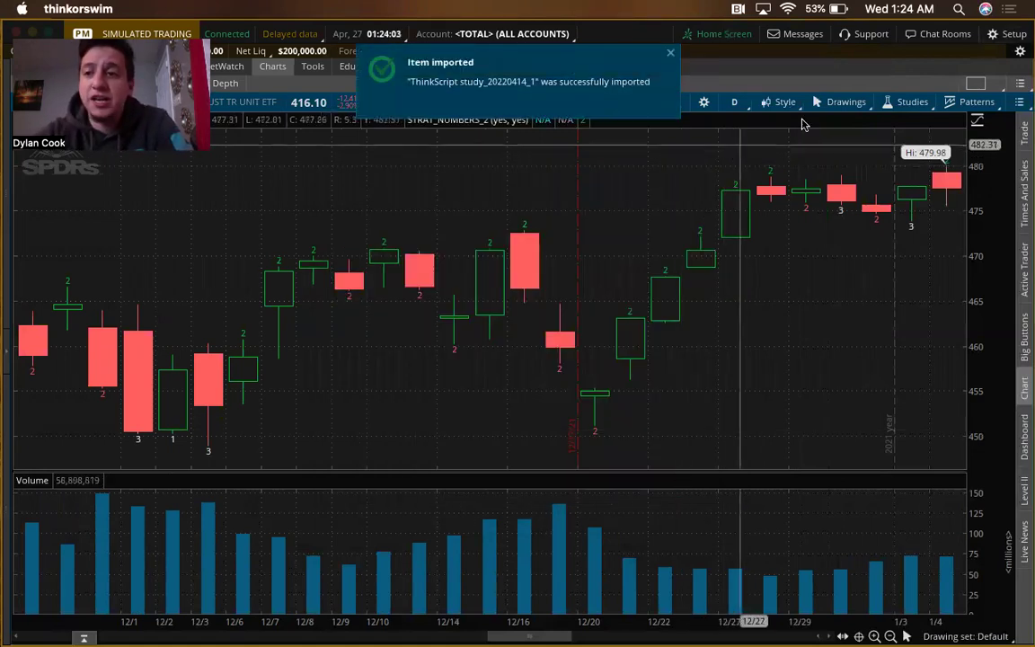
{"action": "left_click", "coordinate": [912, 103]}
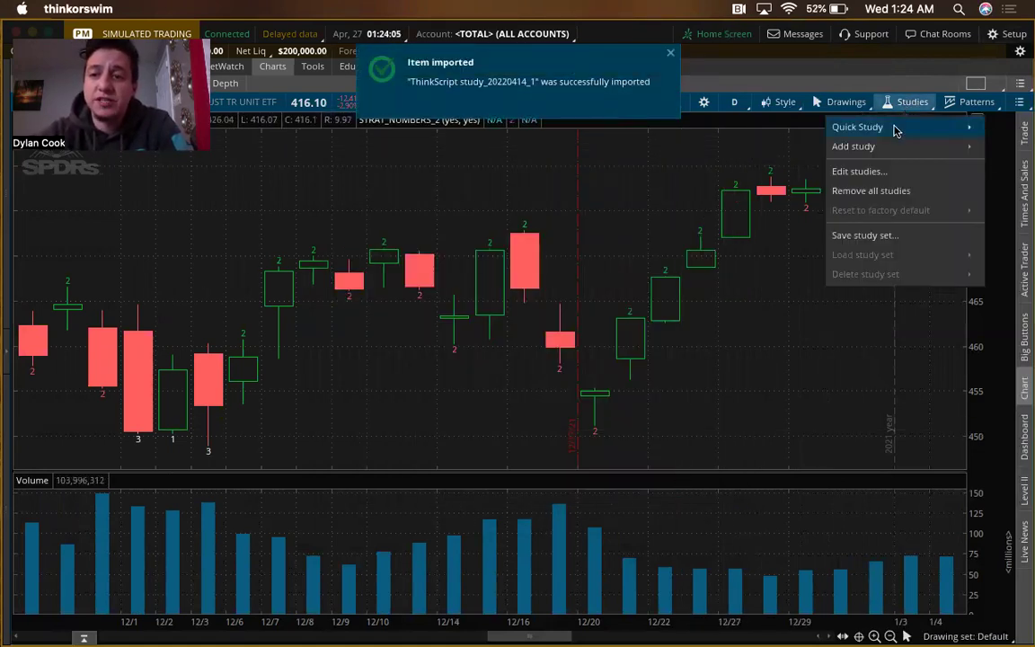
- Search 'tfc' in Edit Studies and add eight TFC study copies to the chart
{"action": "left_click", "coordinate": [859, 171]}
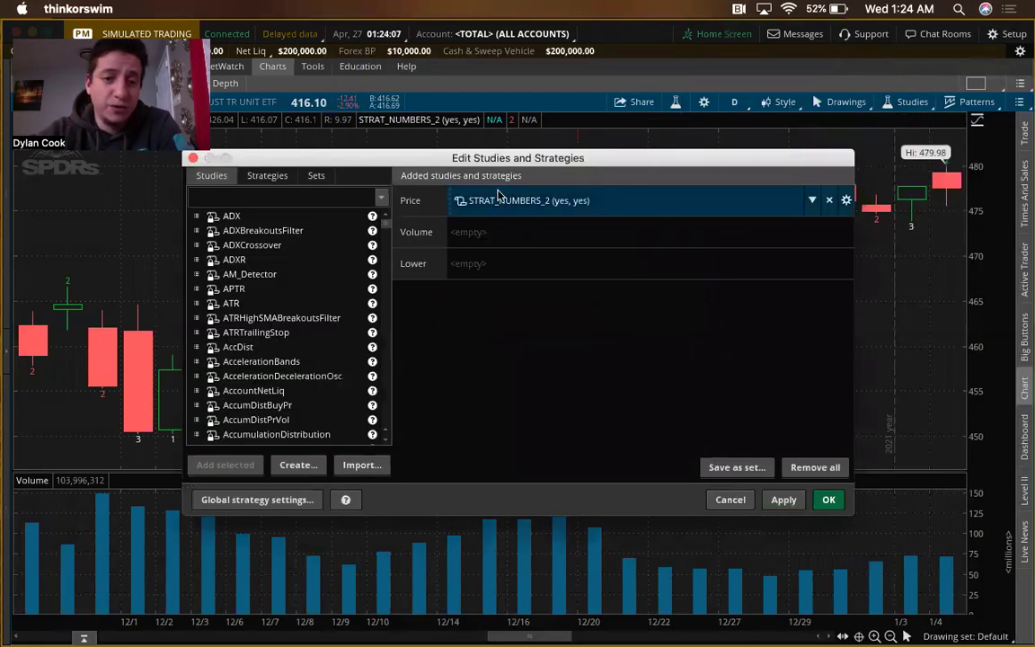
{"action": "left_click", "coordinate": [284, 199]}
{"action": "type", "text": "tfc"}
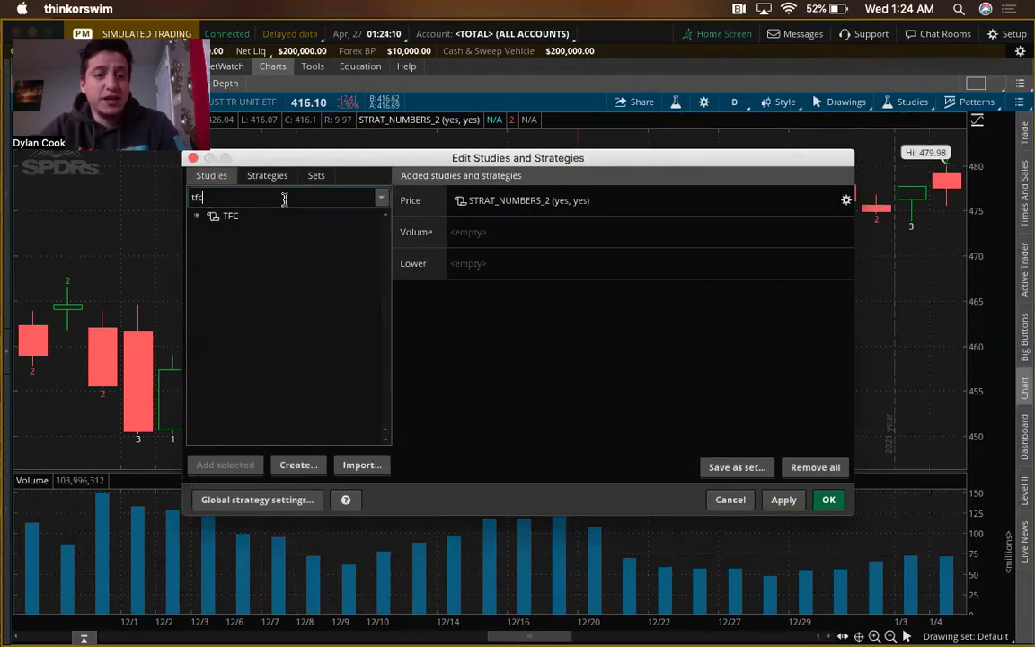
{"action": "double_click", "coordinate": [227, 221]}
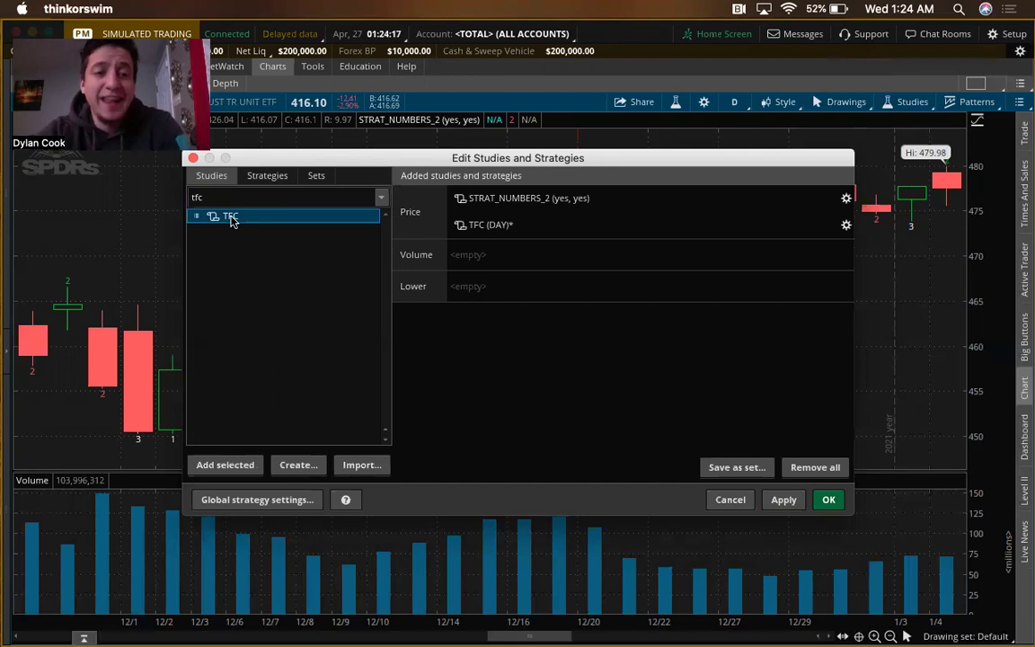
{"action": "double_click", "coordinate": [231, 221]}
{"action": "double_click", "coordinate": [231, 221]}
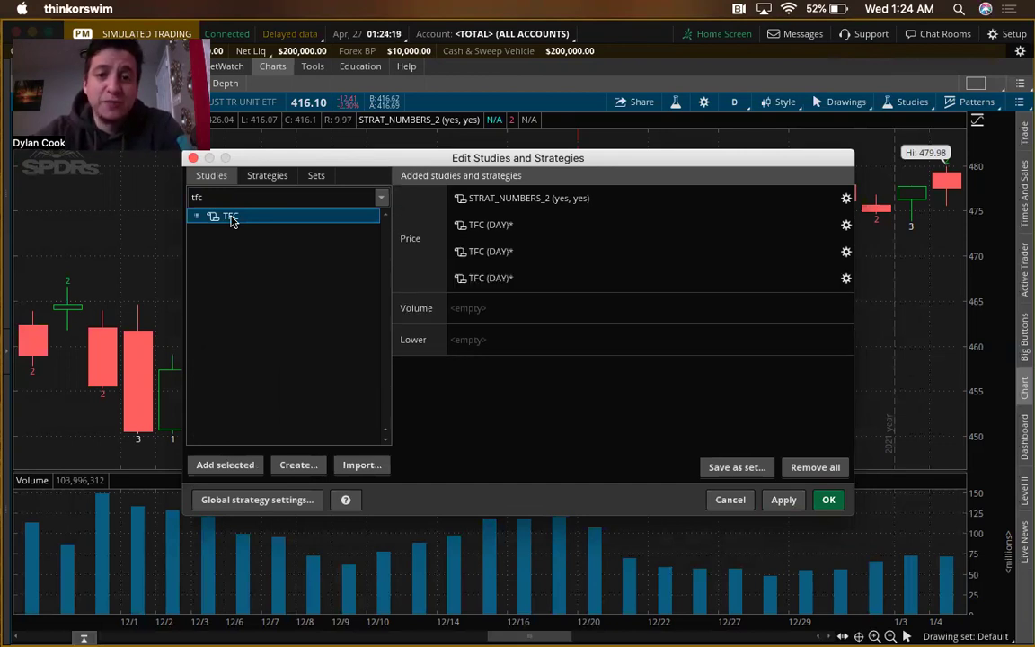
{"action": "double_click", "coordinate": [231, 221]}
{"action": "double_click", "coordinate": [230, 221]}
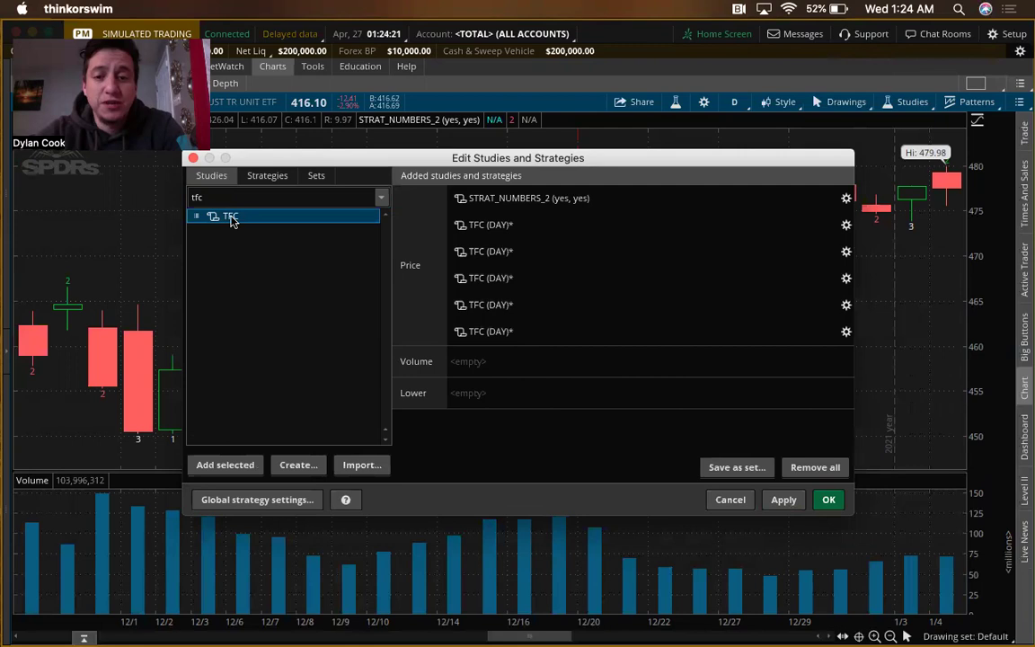
{"action": "double_click", "coordinate": [231, 221]}
{"action": "double_click", "coordinate": [231, 221]}
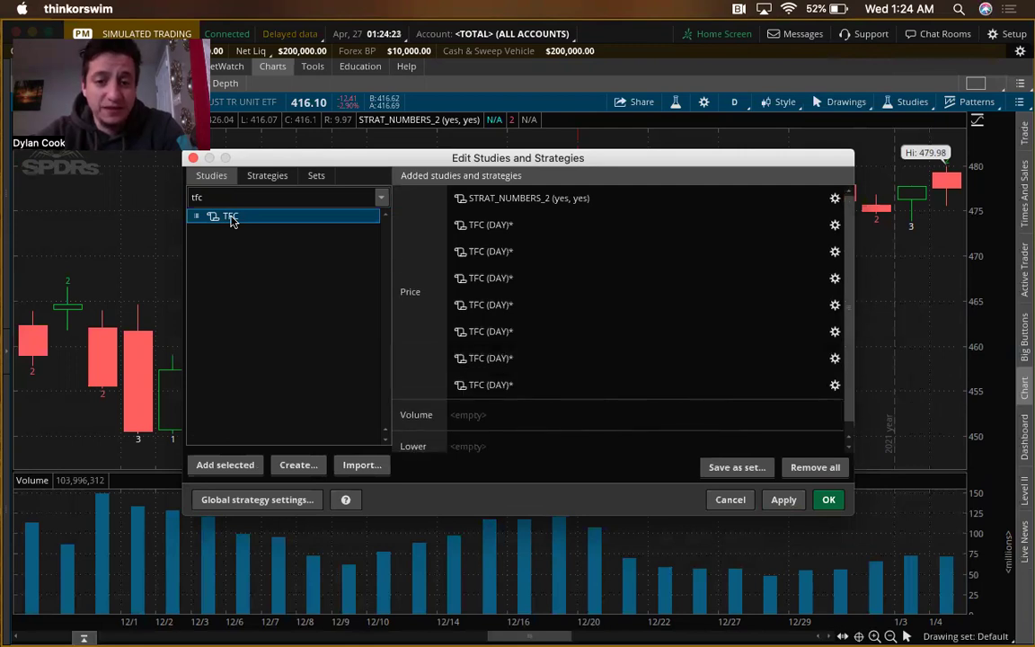
{"action": "double_click", "coordinate": [231, 221]}
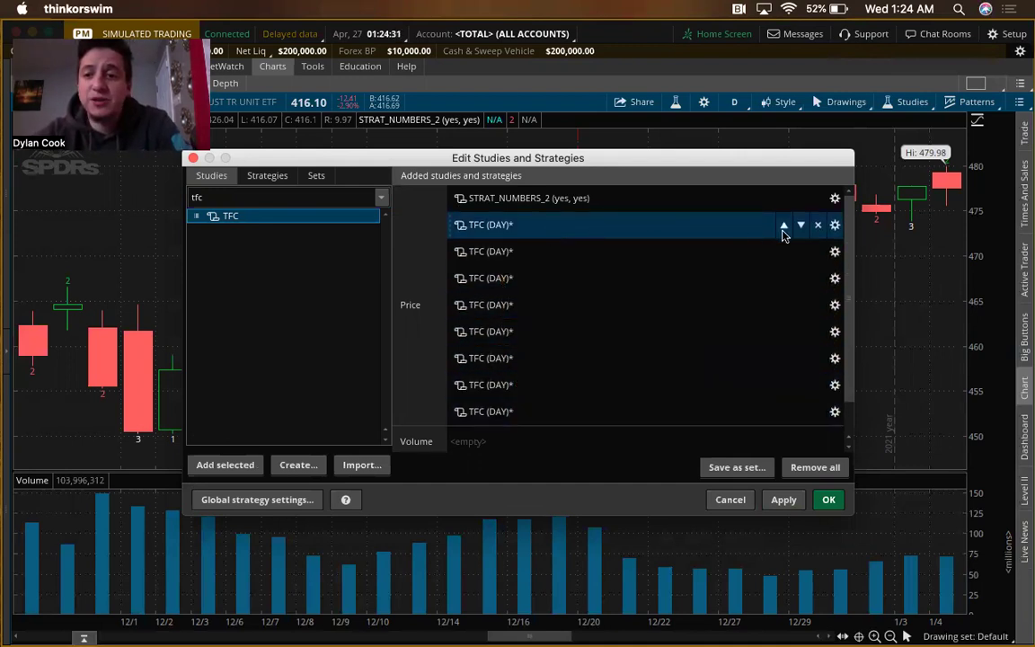
- Set the first two TFC studies to 1 Min and 5 Min time frames
{"action": "left_click", "coordinate": [835, 225]}
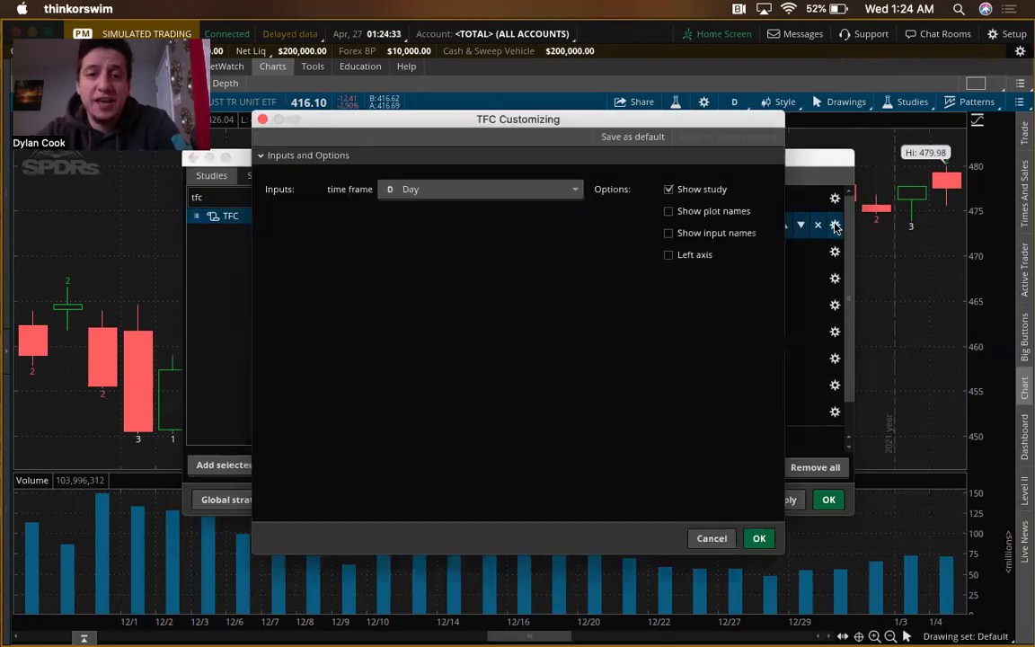
{"action": "left_click", "coordinate": [576, 193]}
{"action": "scroll", "coordinate": [492, 276], "scroll_direction": "up", "scroll_amount": 5}
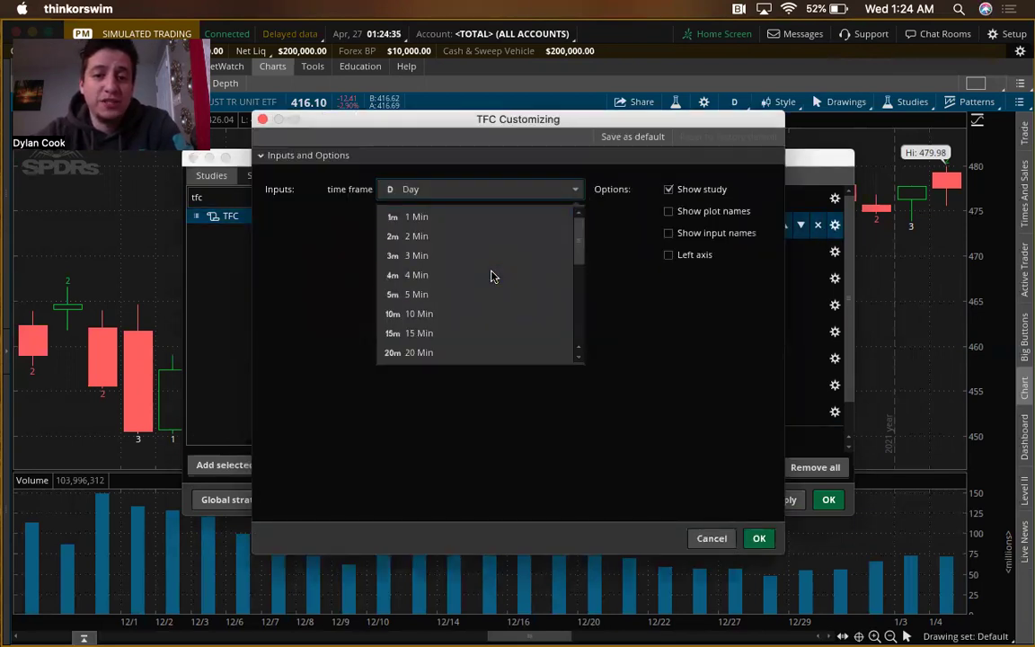
{"action": "left_click", "coordinate": [443, 218]}
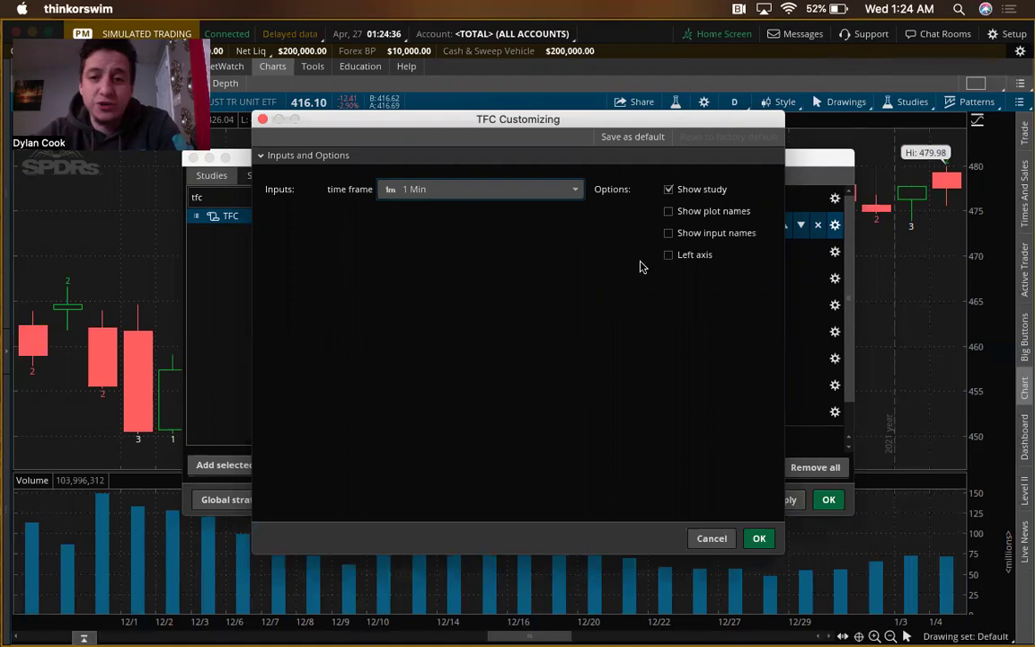
{"action": "left_click", "coordinate": [759, 538]}
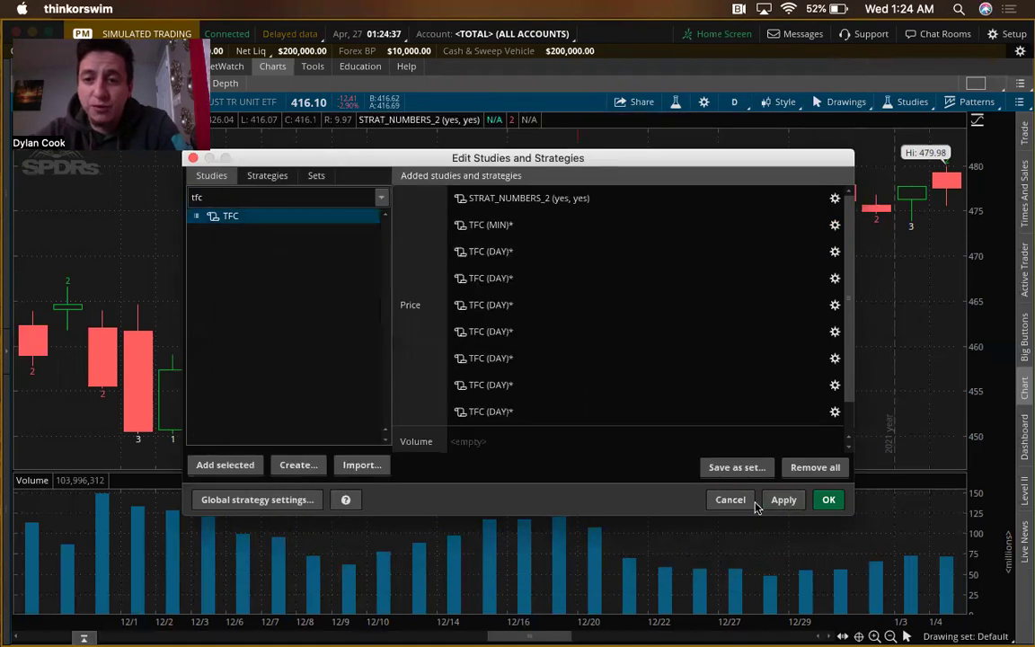
{"action": "left_click", "coordinate": [835, 252]}
{"action": "left_click", "coordinate": [545, 190]}
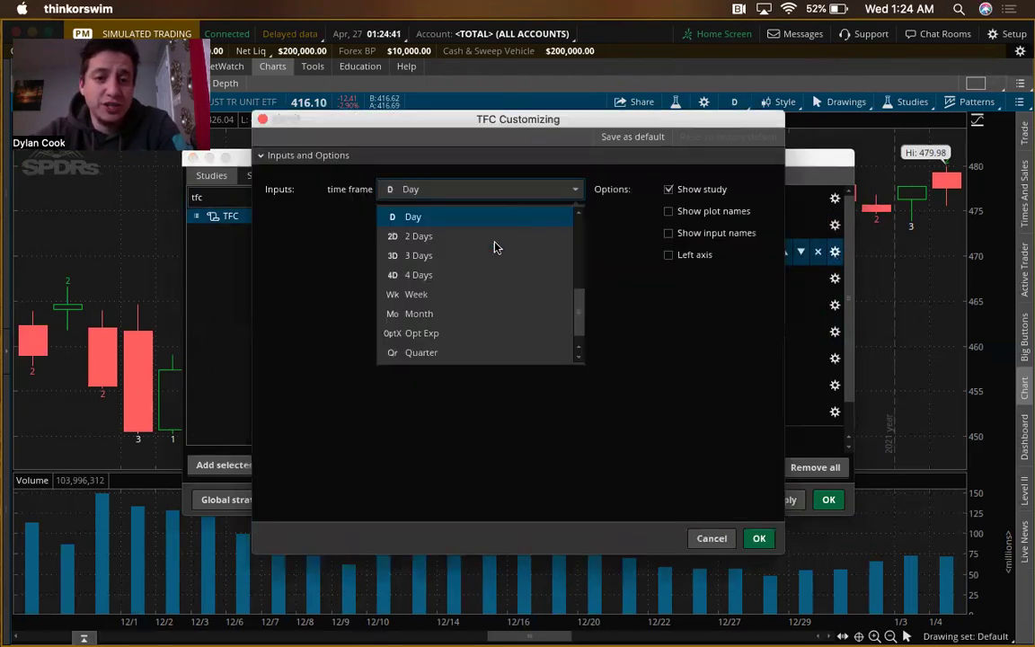
{"action": "scroll", "coordinate": [495, 247], "scroll_direction": "up", "scroll_amount": 5}
{"action": "left_click", "coordinate": [438, 292]}
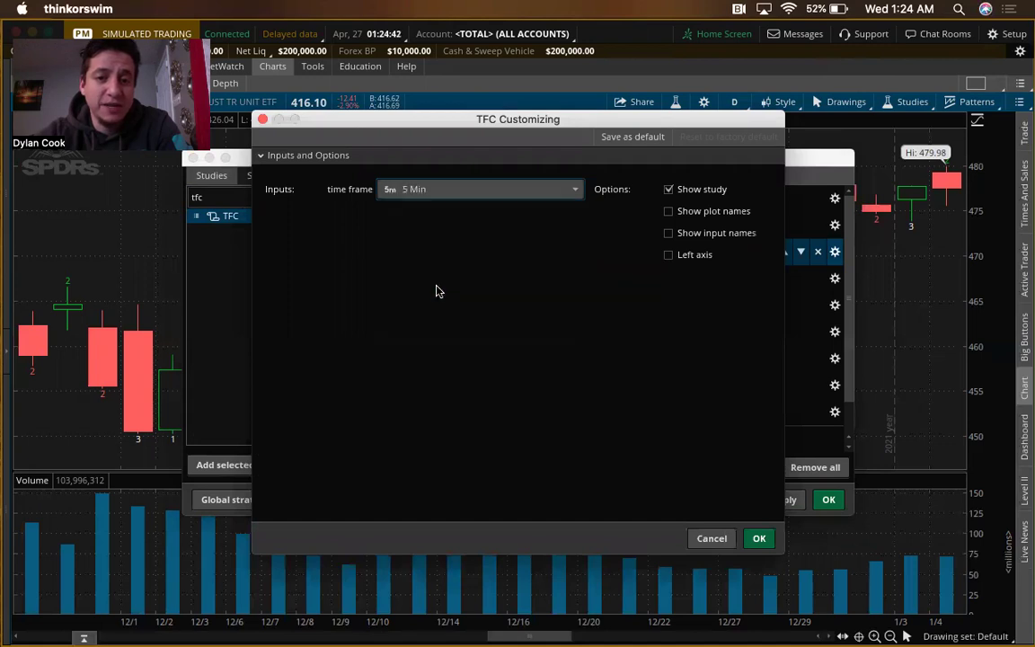
{"action": "left_click", "coordinate": [759, 541]}
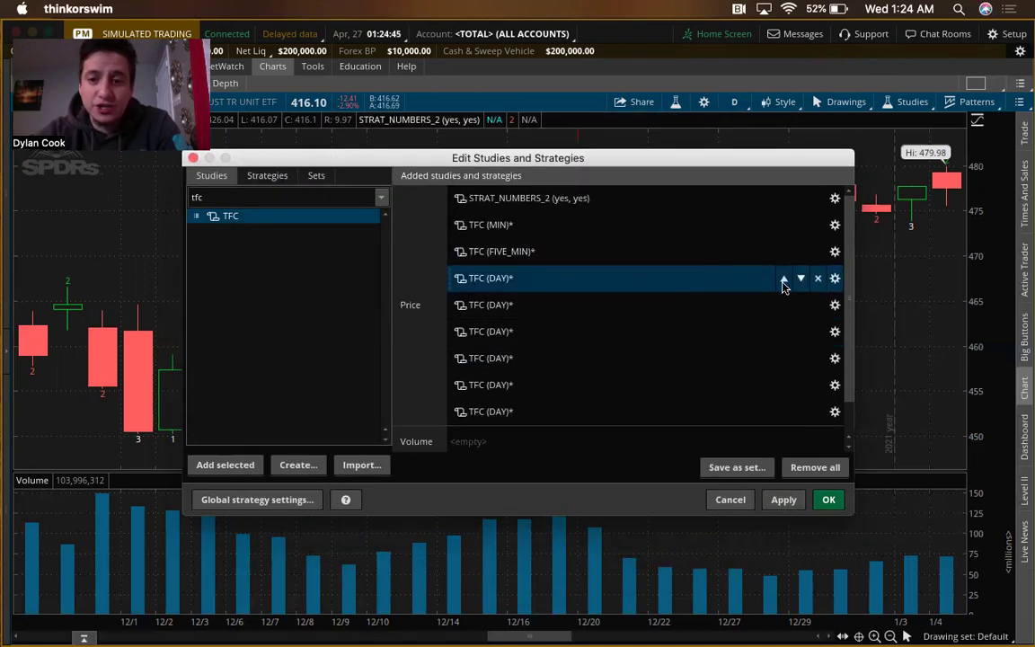
- Set the third TFC study's time frame to 15 Min
{"action": "left_click", "coordinate": [835, 278]}
{"action": "left_click", "coordinate": [534, 192]}
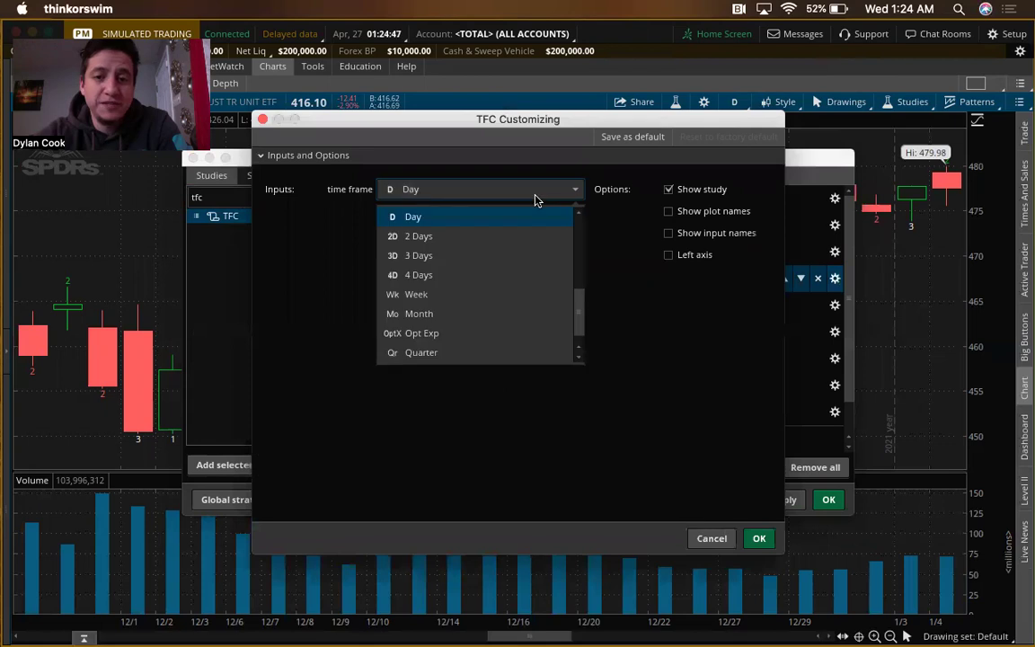
{"action": "scroll", "coordinate": [485, 259], "scroll_direction": "up", "scroll_amount": 5}
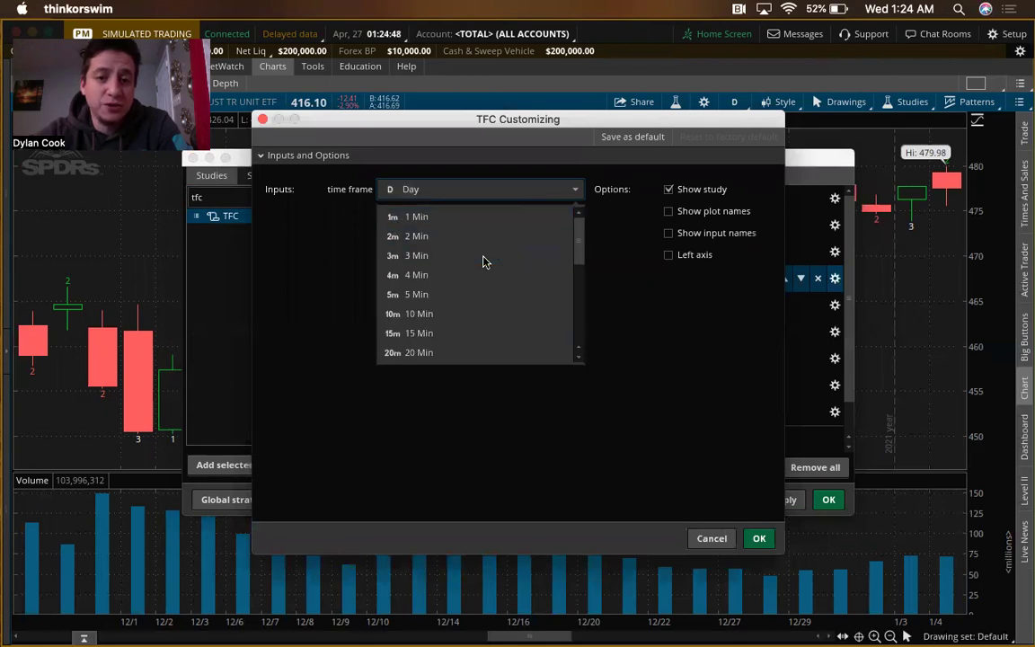
{"action": "left_click", "coordinate": [435, 333]}
{"action": "left_click", "coordinate": [757, 538]}
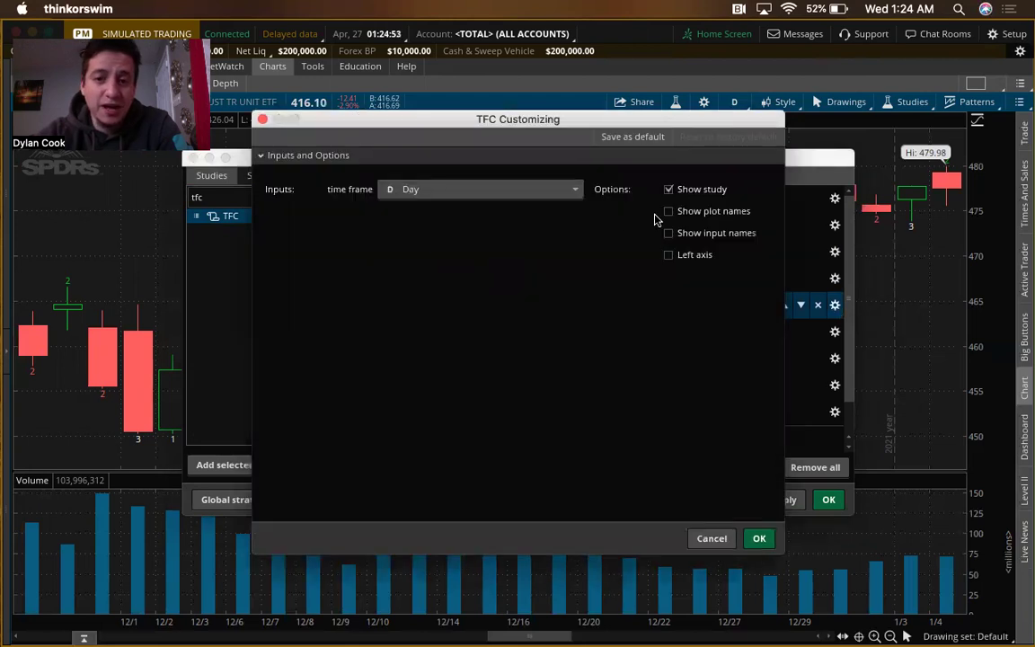
- Set the fourth TFC study to 1 Hour, then change it to 30 Min
{"action": "left_click", "coordinate": [576, 191]}
{"action": "scroll", "coordinate": [530, 282], "scroll_direction": "up", "scroll_amount": 5}
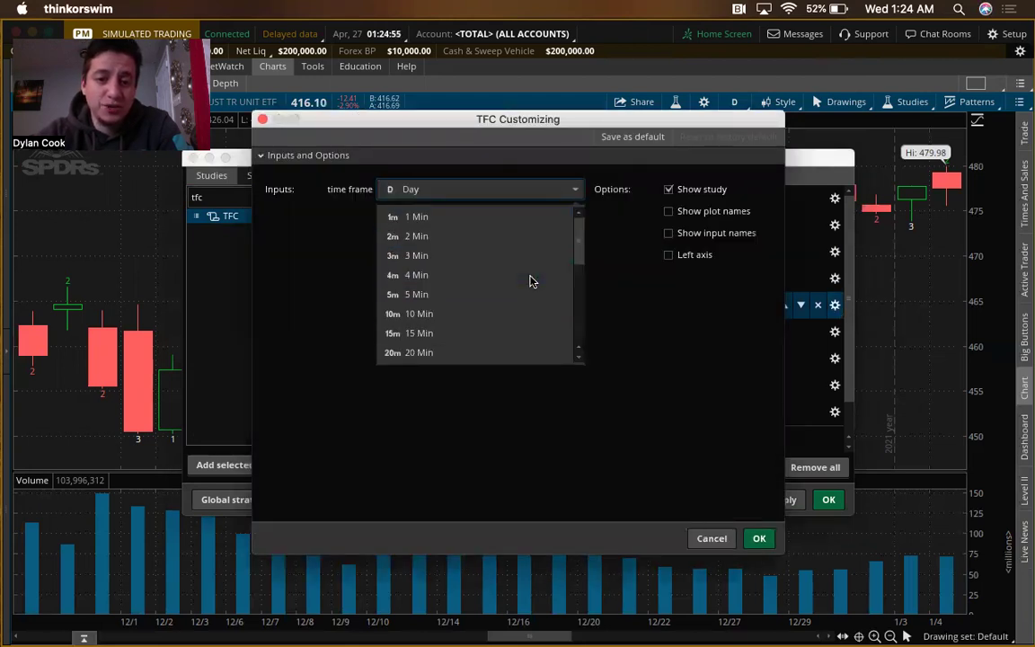
{"action": "scroll", "coordinate": [499, 316], "scroll_direction": "down", "scroll_amount": 10}
{"action": "scroll", "coordinate": [499, 316], "scroll_direction": "up", "scroll_amount": 1}
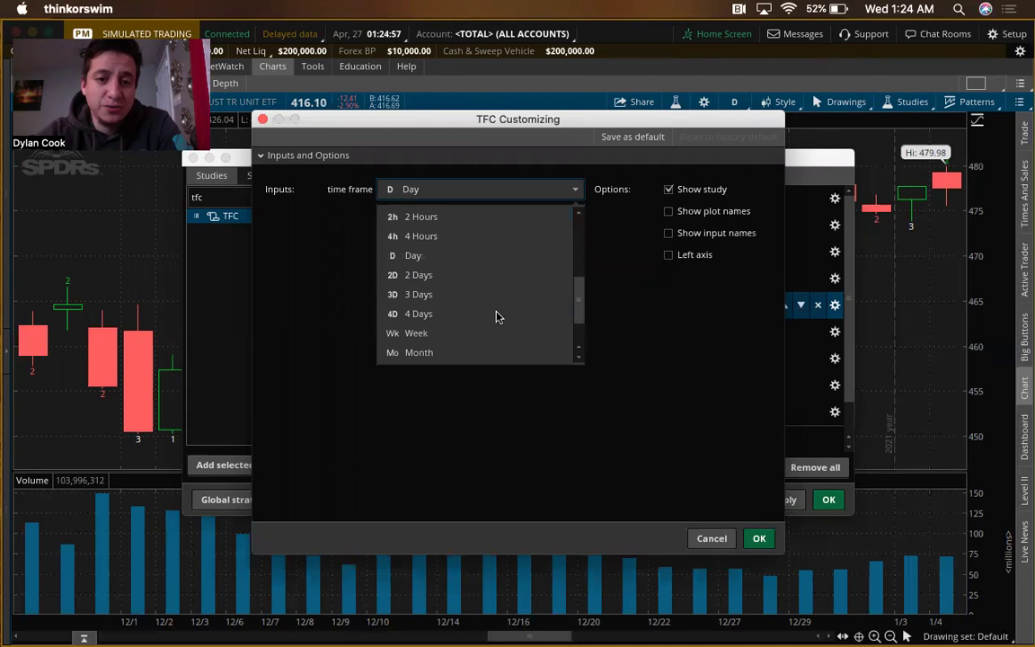
{"action": "scroll", "coordinate": [456, 241], "scroll_direction": "up", "scroll_amount": 5}
{"action": "scroll", "coordinate": [457, 241], "scroll_direction": "down", "scroll_amount": 10}
{"action": "scroll", "coordinate": [457, 241], "scroll_direction": "up", "scroll_amount": 1}
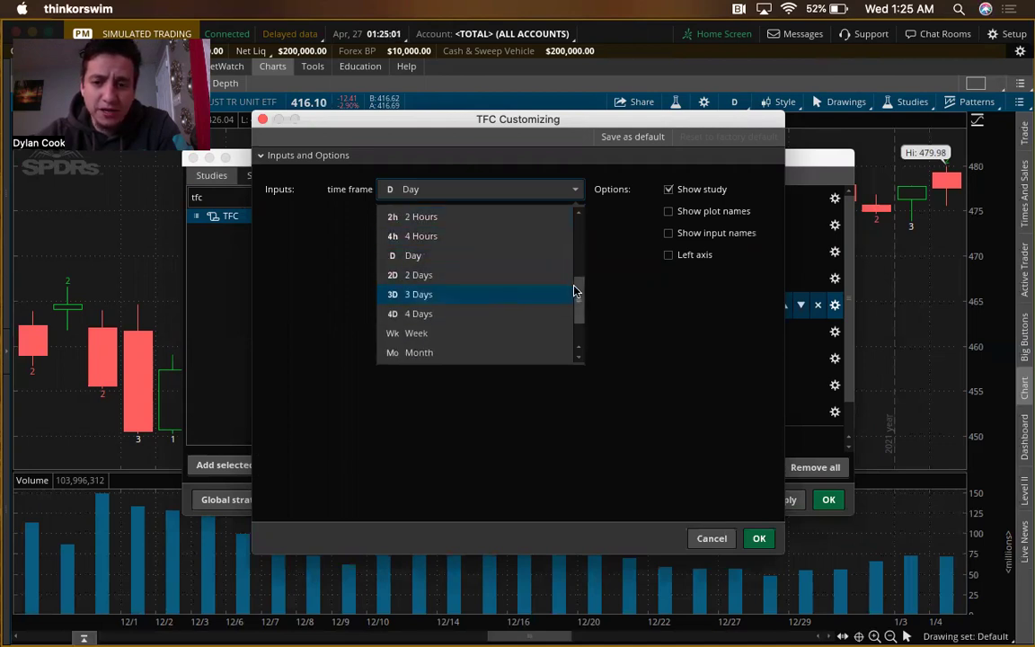
{"action": "scroll", "coordinate": [580, 292], "scroll_direction": "up", "scroll_amount": 2}
{"action": "left_click", "coordinate": [517, 235]}
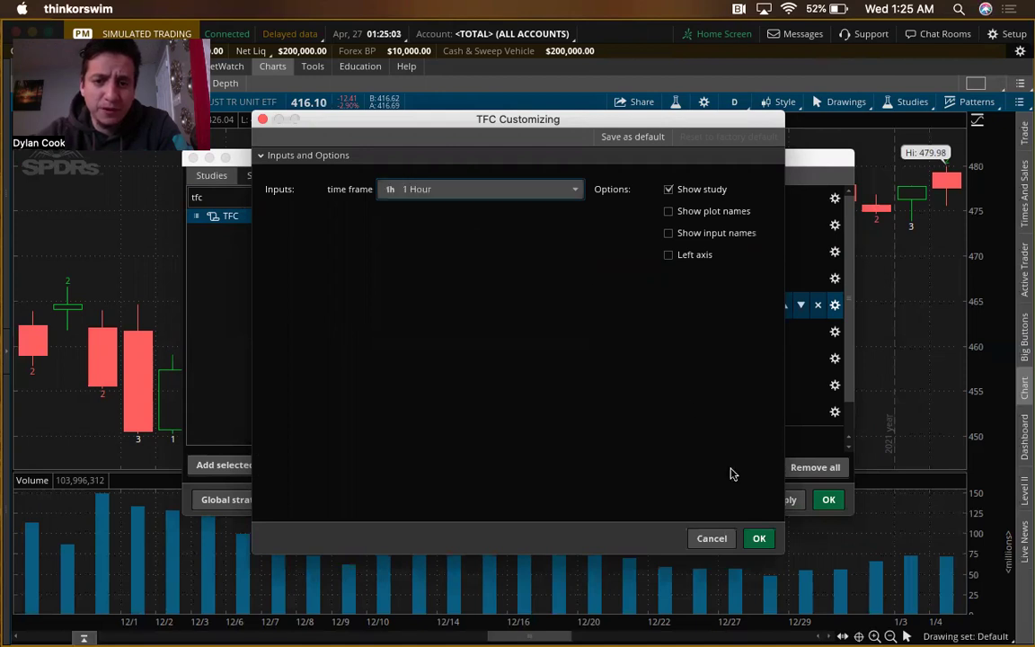
{"action": "left_click", "coordinate": [760, 539]}
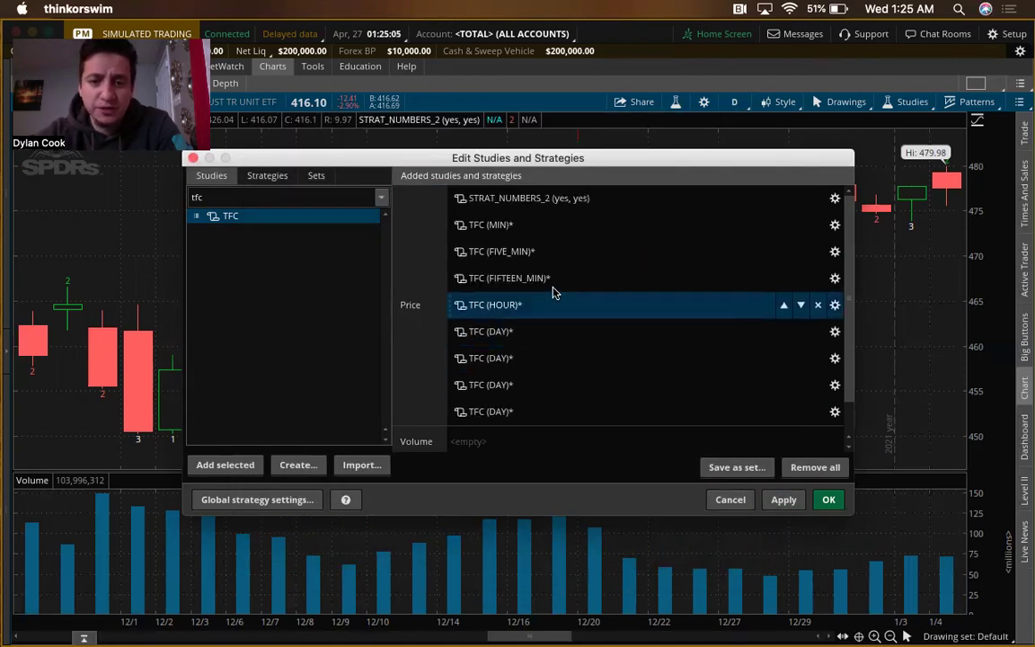
{"action": "left_click", "coordinate": [836, 305]}
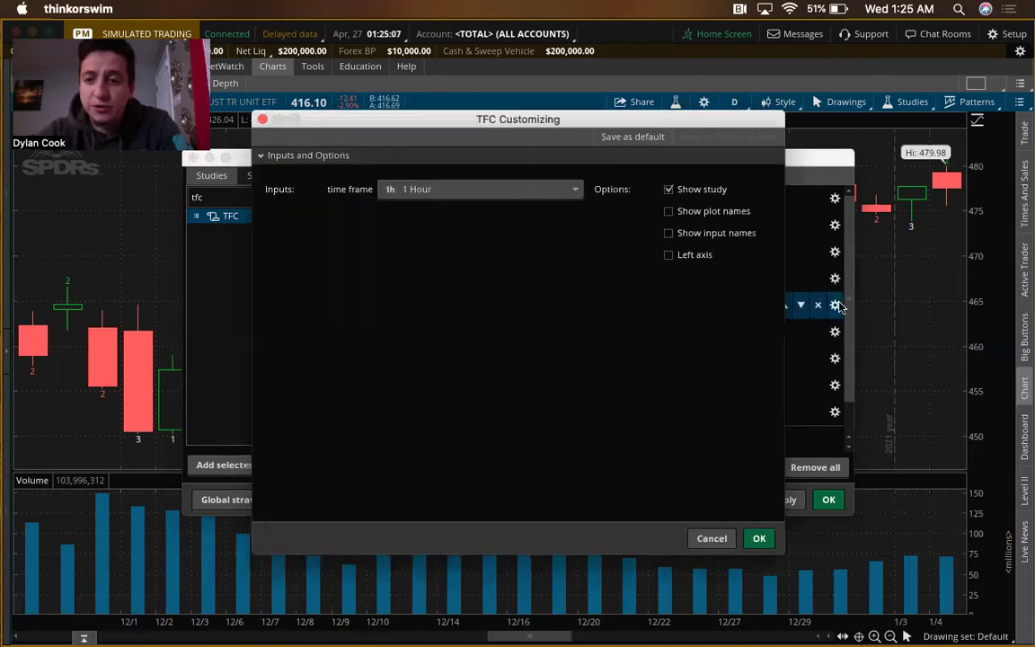
{"action": "left_click", "coordinate": [571, 187]}
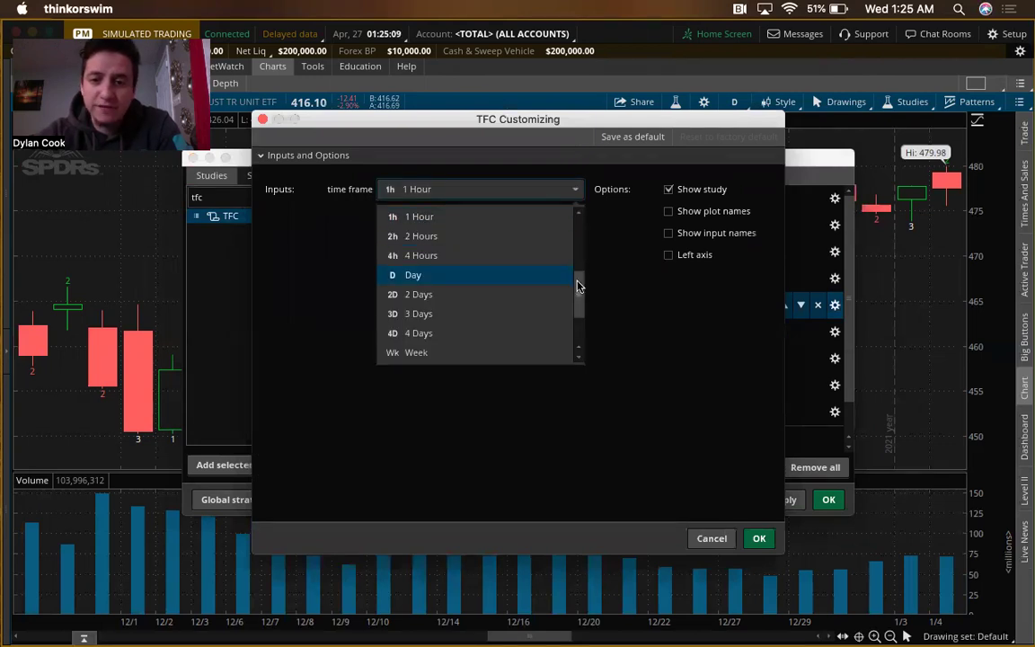
{"action": "left_click_drag", "start_coordinate": [577, 281], "coordinate": [578, 278]}
{"action": "left_click", "coordinate": [456, 212]}
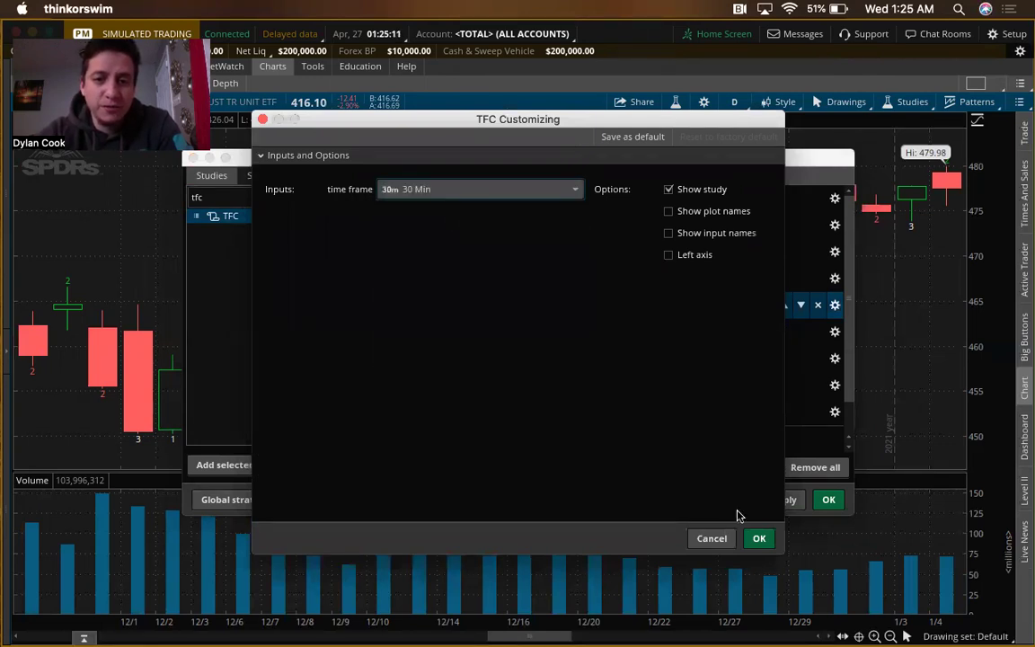
{"action": "left_click", "coordinate": [760, 540]}
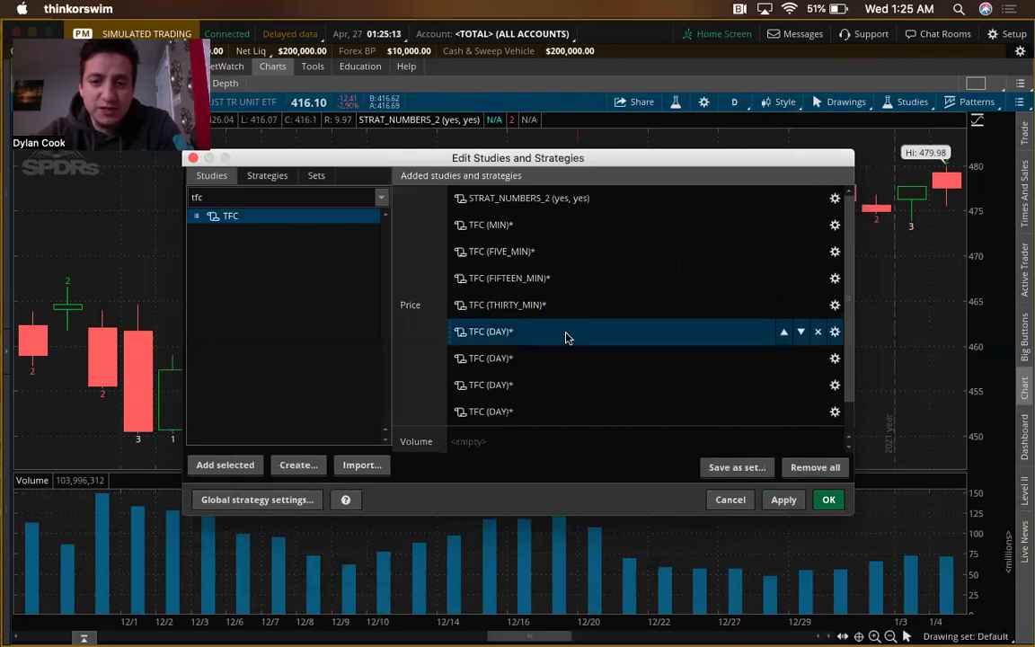
- Set the fifth TFC study to 1 Hour, leaving the sixth at Day
{"action": "left_click", "coordinate": [833, 332]}
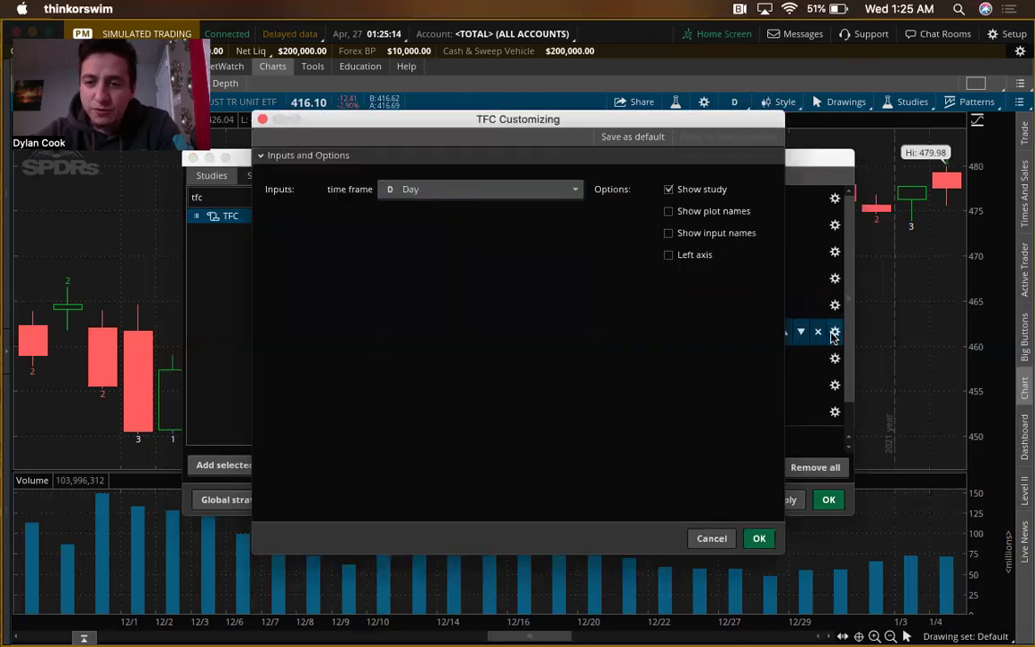
{"action": "left_click", "coordinate": [543, 187]}
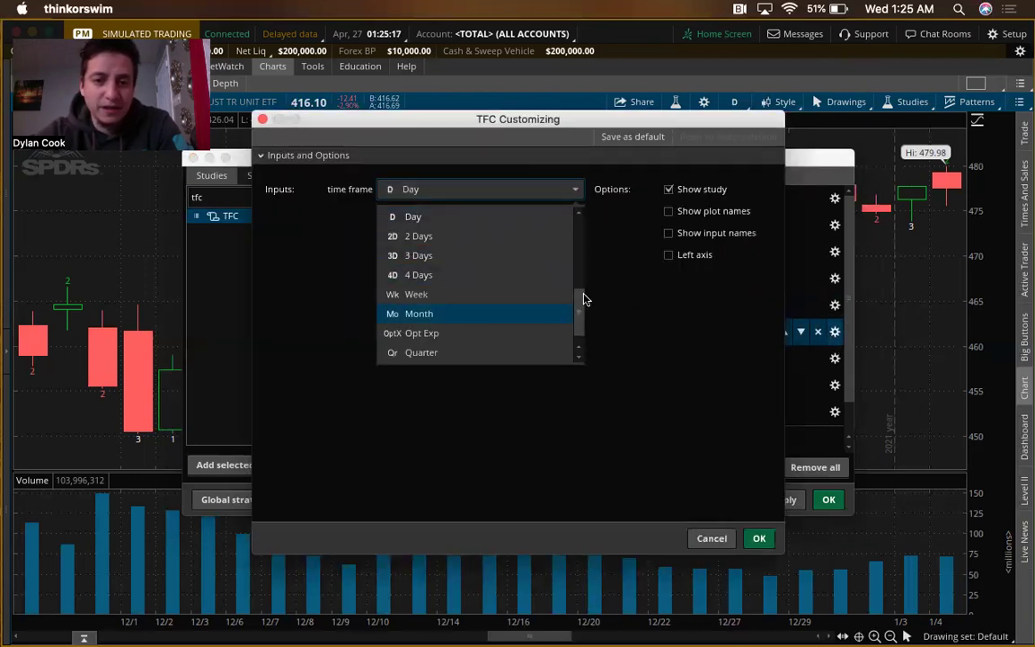
{"action": "scroll", "coordinate": [557, 287], "scroll_direction": "up", "scroll_amount": 3}
{"action": "left_click", "coordinate": [476, 246]}
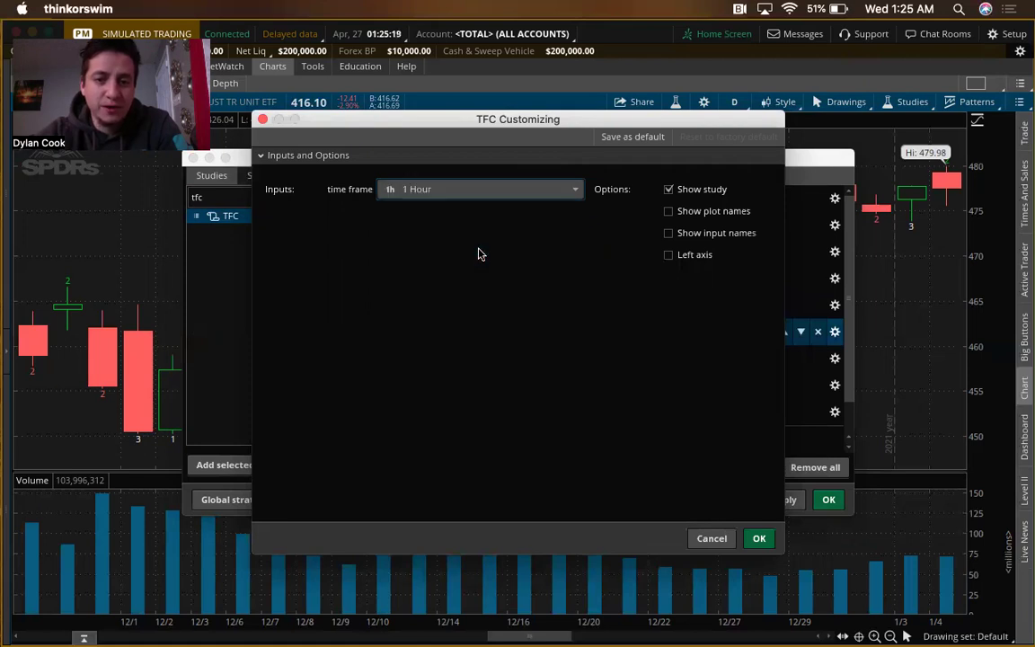
{"action": "left_click", "coordinate": [773, 541]}
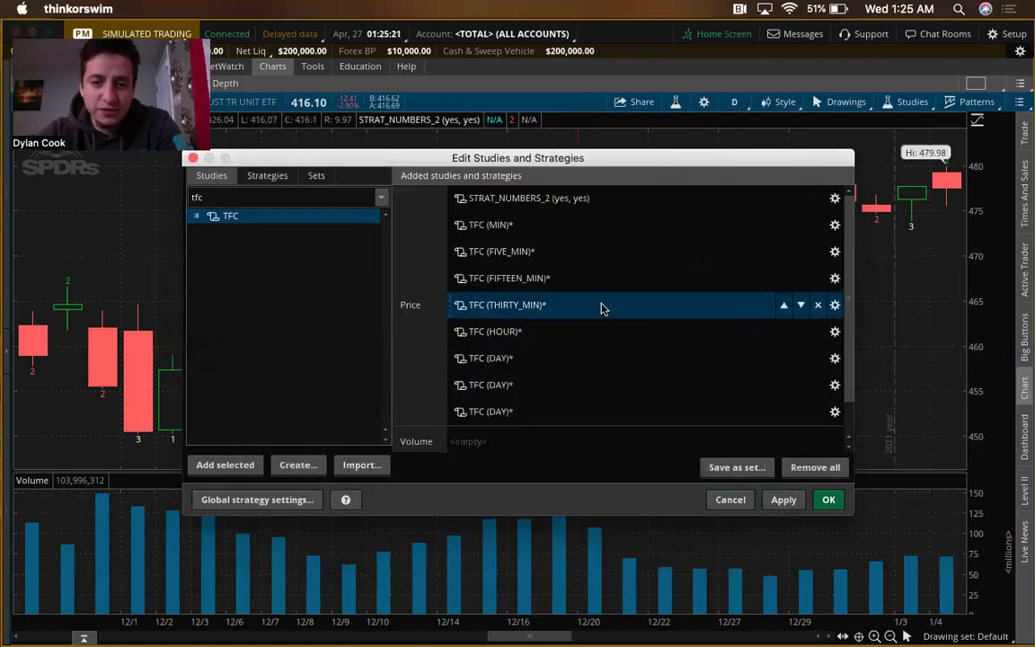
{"action": "left_click", "coordinate": [835, 358]}
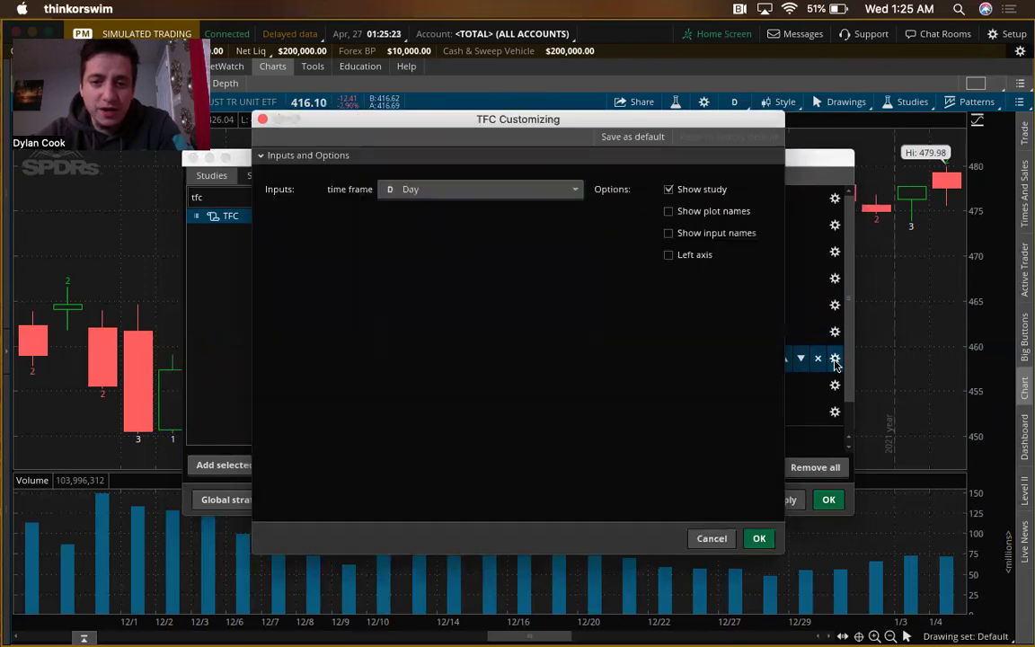
{"action": "left_click", "coordinate": [712, 539]}
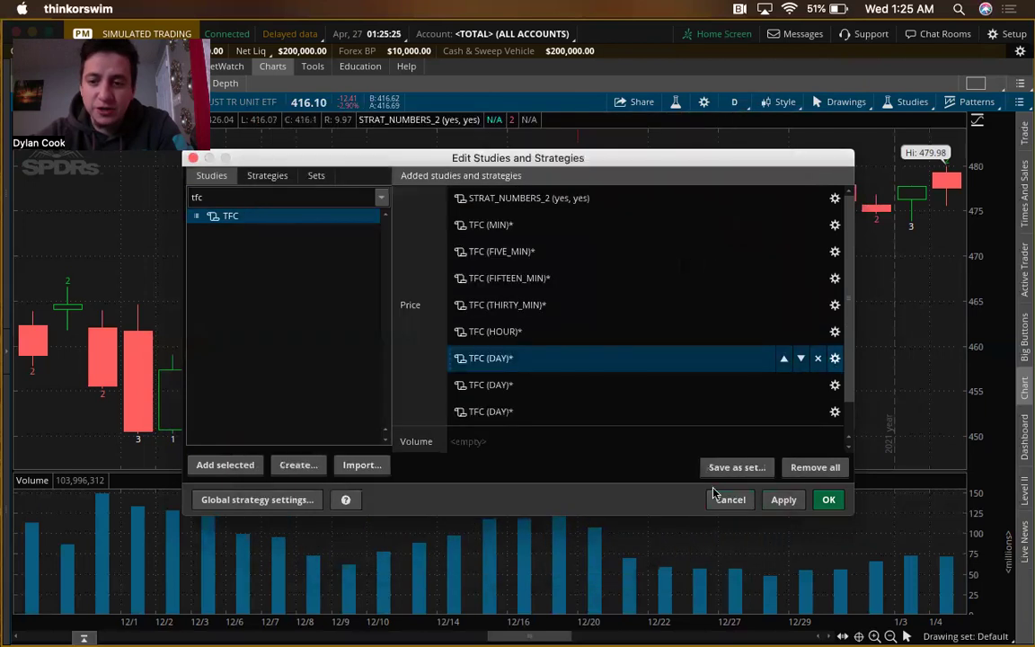
- Set the last two TFC studies to Week and Month, then apply all studies
{"action": "left_click", "coordinate": [835, 385]}
{"action": "left_click", "coordinate": [576, 191]}
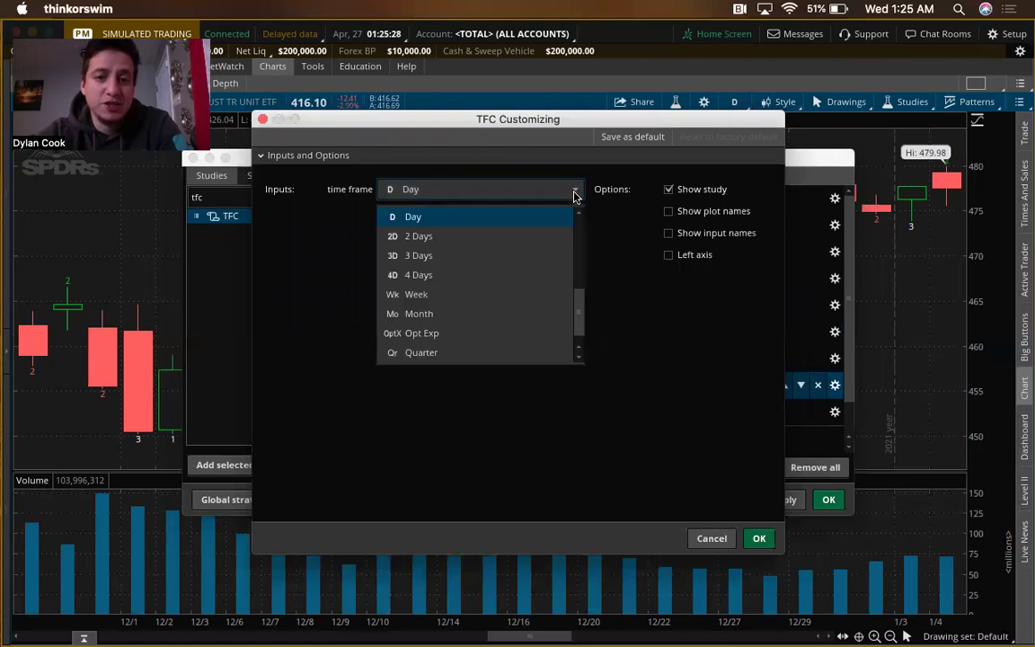
{"action": "left_click", "coordinate": [513, 297]}
{"action": "left_click", "coordinate": [760, 538]}
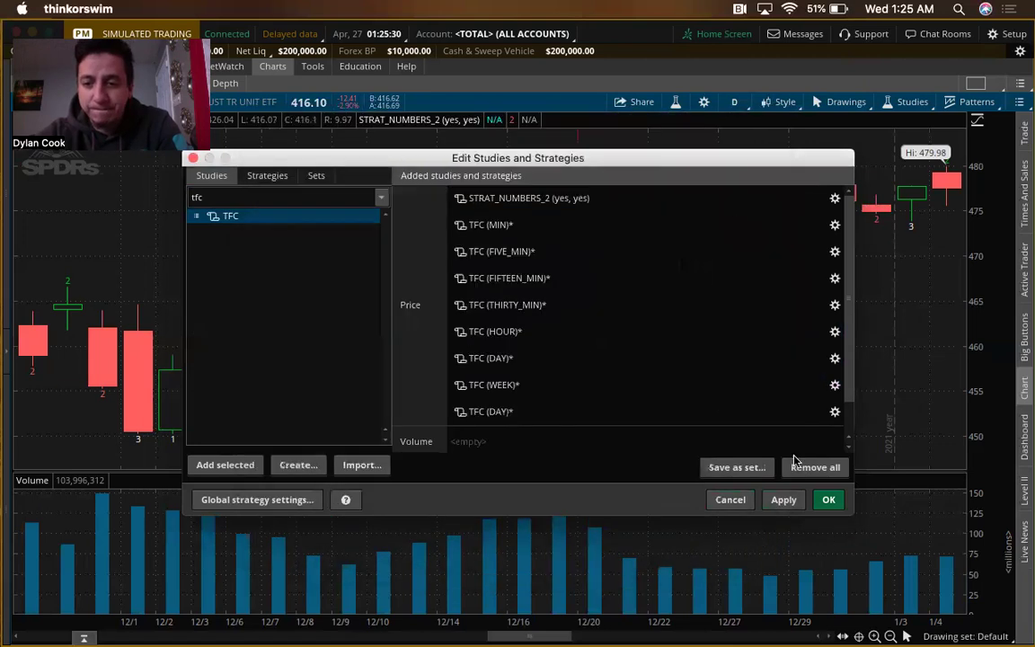
{"action": "left_click", "coordinate": [834, 412]}
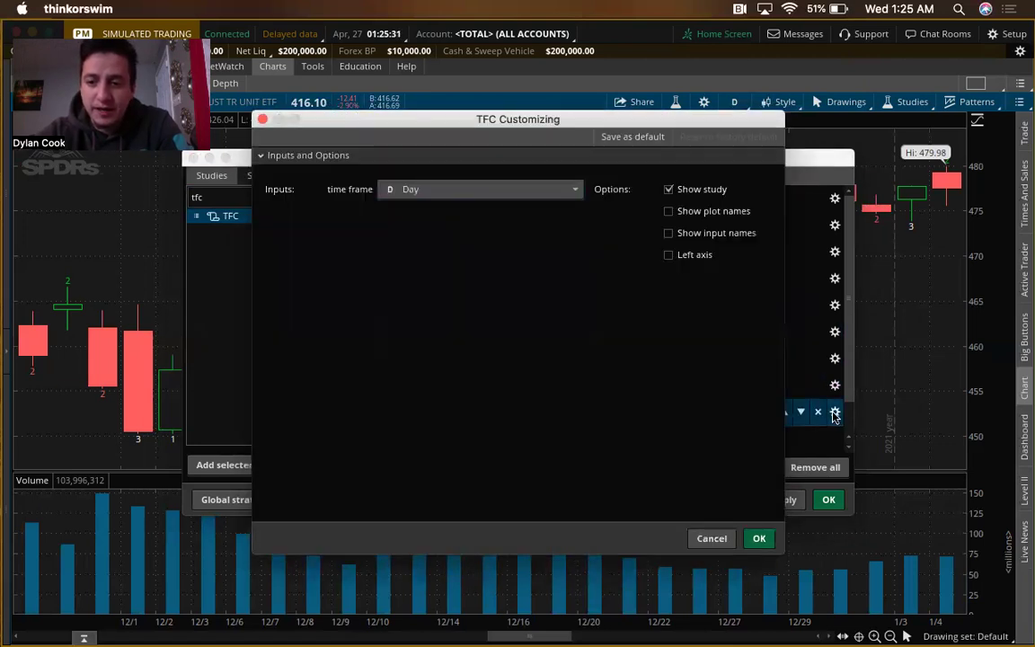
{"action": "left_click", "coordinate": [567, 193]}
{"action": "left_click", "coordinate": [498, 316]}
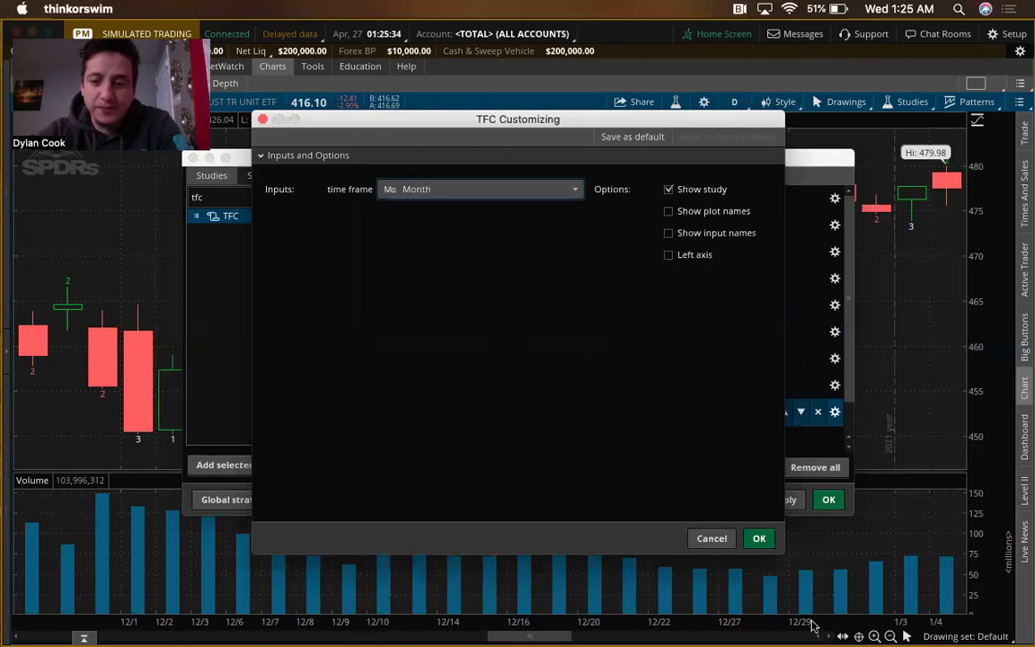
{"action": "left_click", "coordinate": [760, 537]}
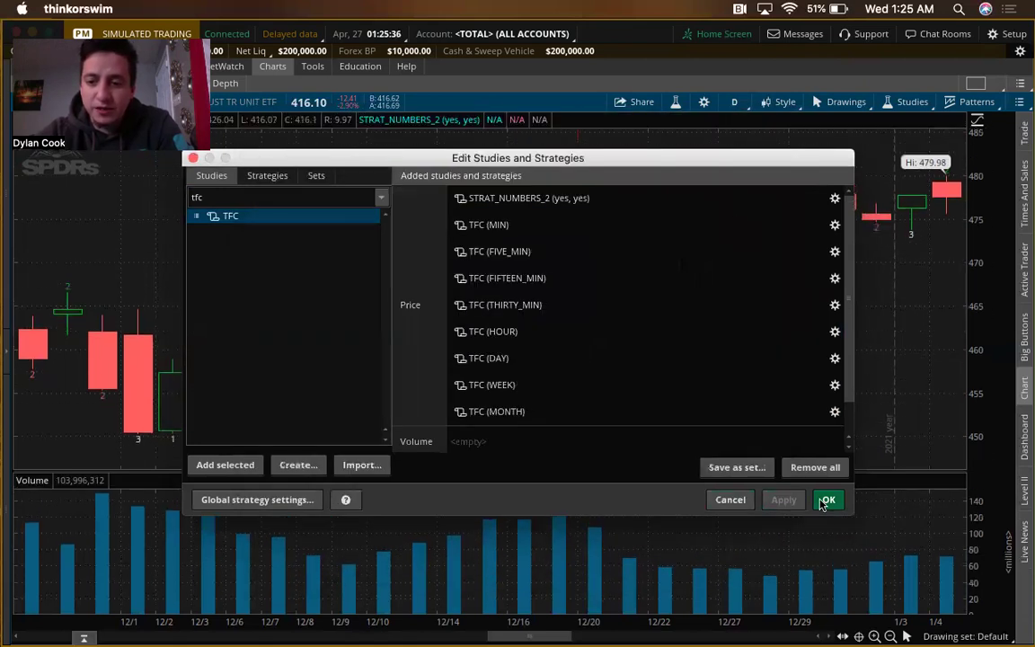
{"action": "left_click", "coordinate": [827, 500]}
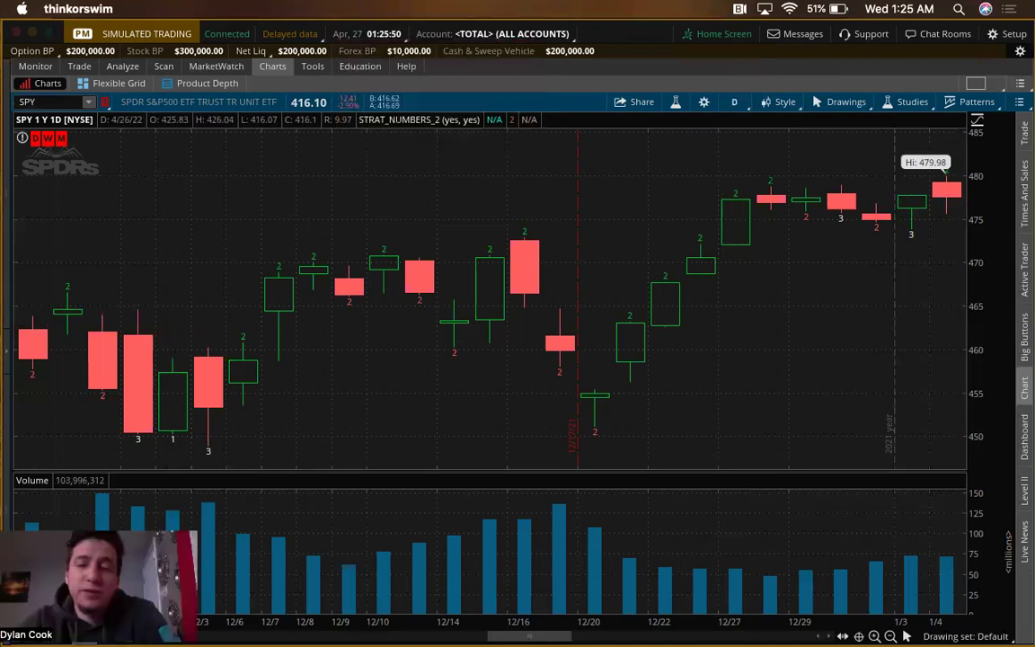
- Change the SPY chart's aggregation to 1 D : 1m from Favorites
{"action": "left_click", "coordinate": [735, 103]}
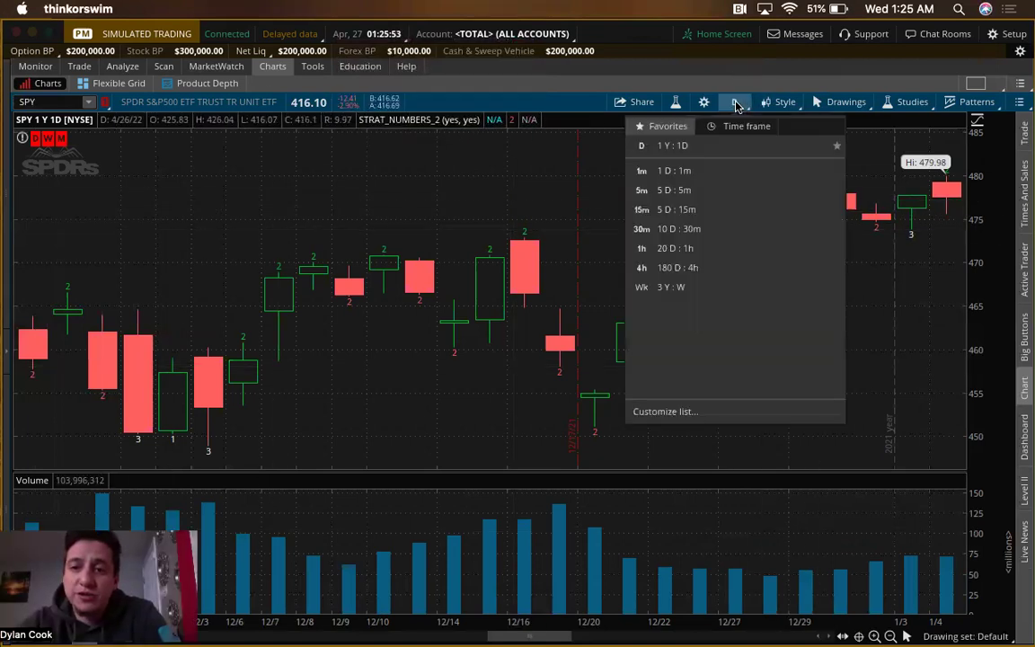
{"action": "left_click", "coordinate": [675, 171]}
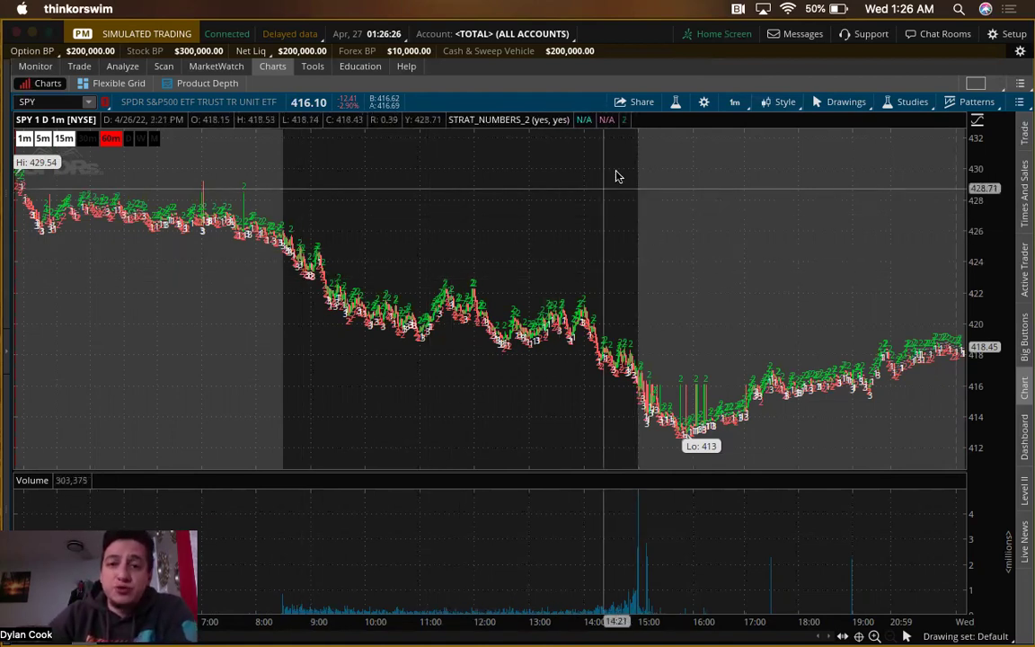
{"action": "left_click", "coordinate": [855, 101]}
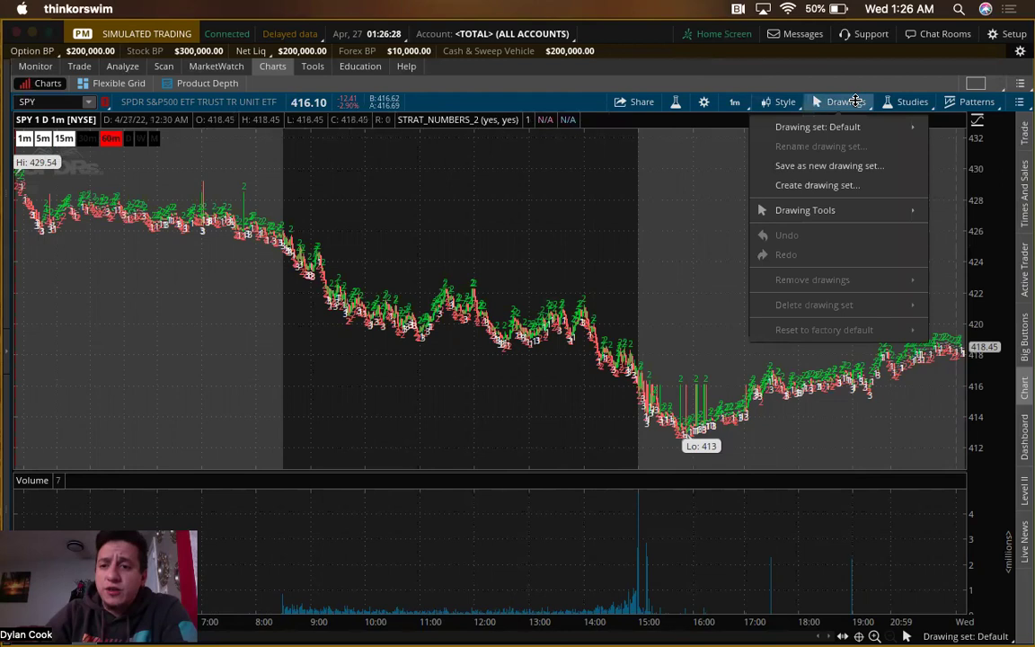
{"action": "mouse_move", "coordinate": [837, 119]}
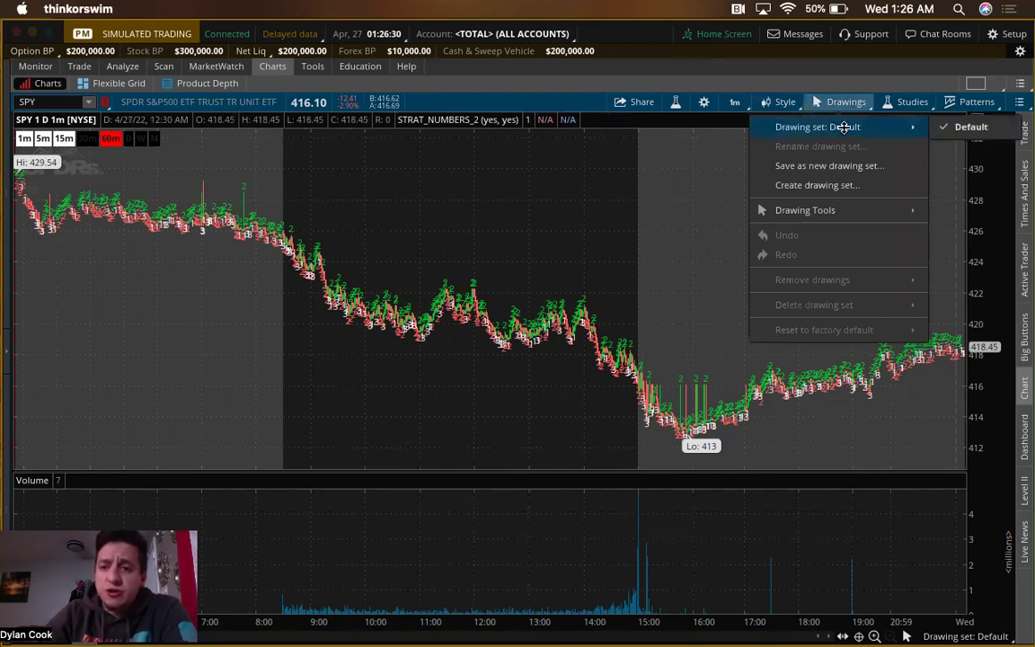
{"action": "mouse_move", "coordinate": [838, 208]}
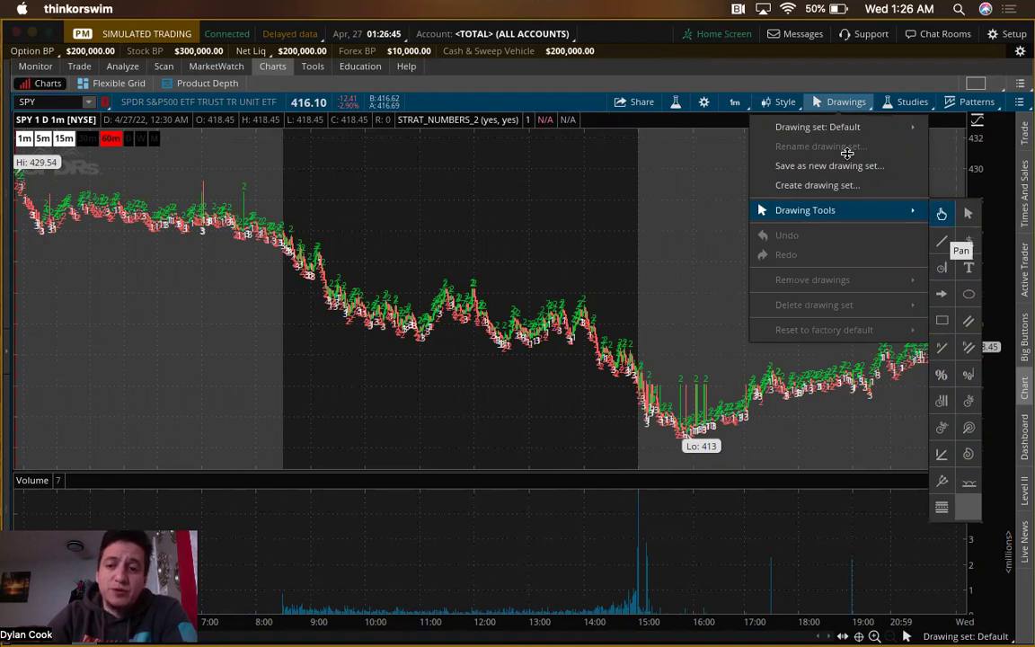
{"action": "left_click", "coordinate": [709, 152]}
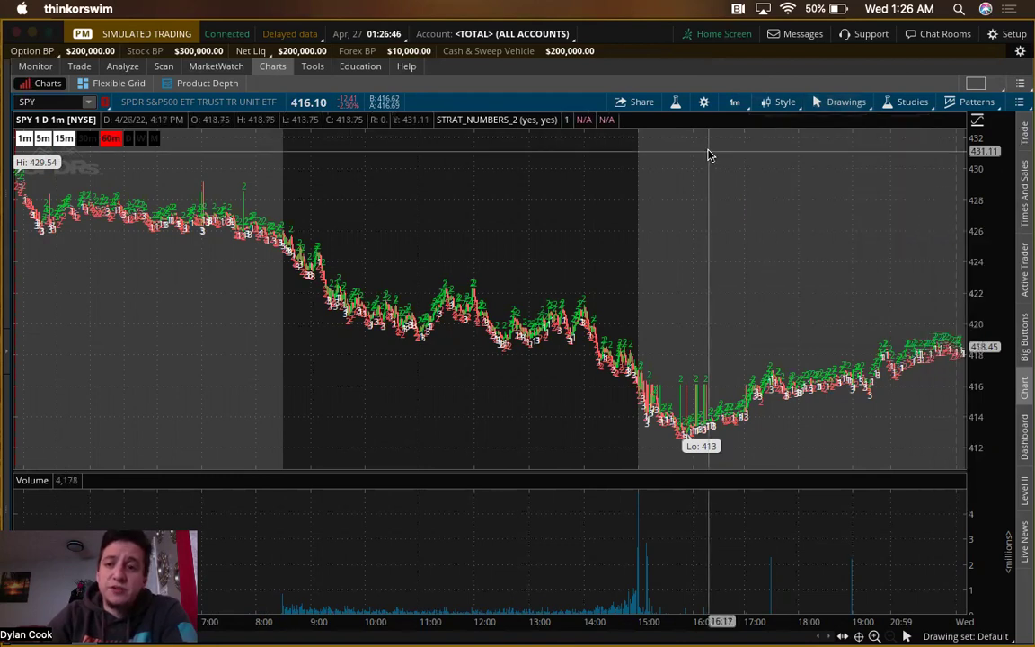
{"action": "left_click", "coordinate": [858, 98]}
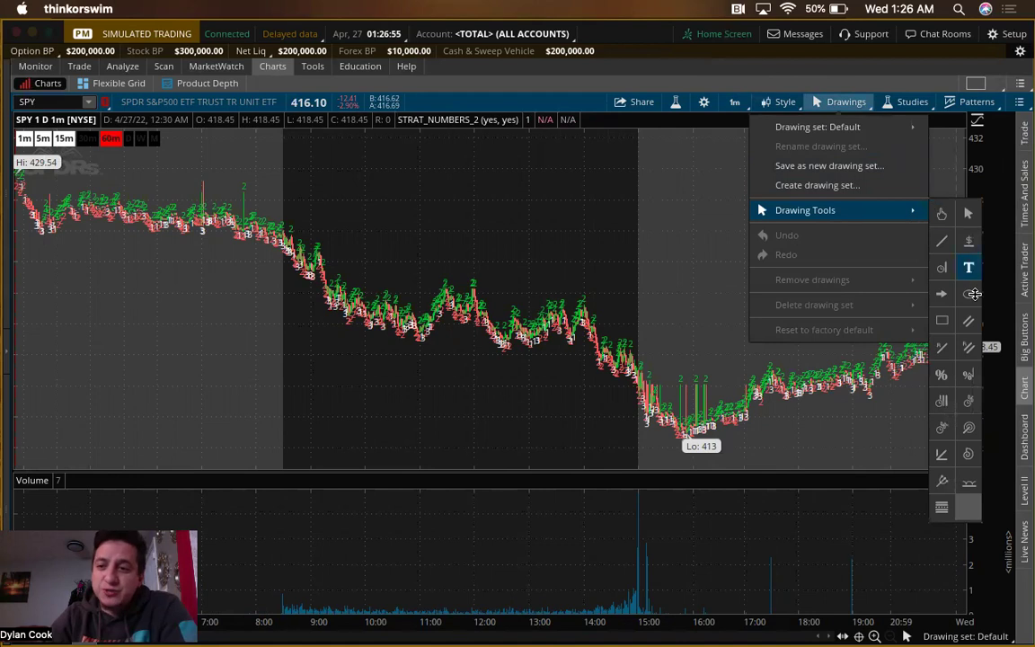
{"action": "left_click", "coordinate": [700, 225]}
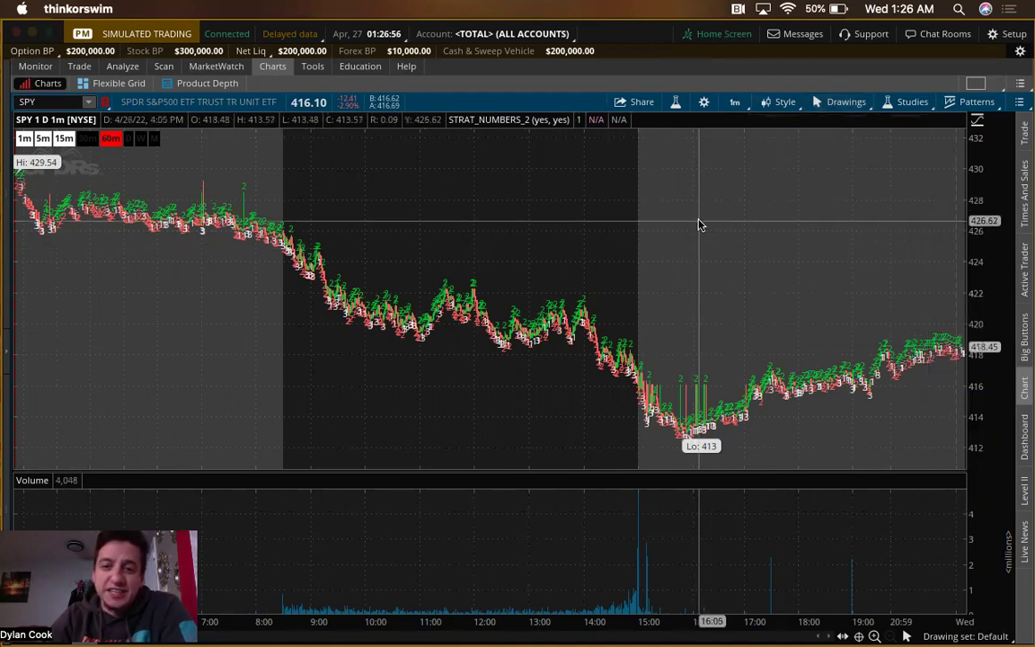
{"action": "left_click", "coordinate": [907, 636]}
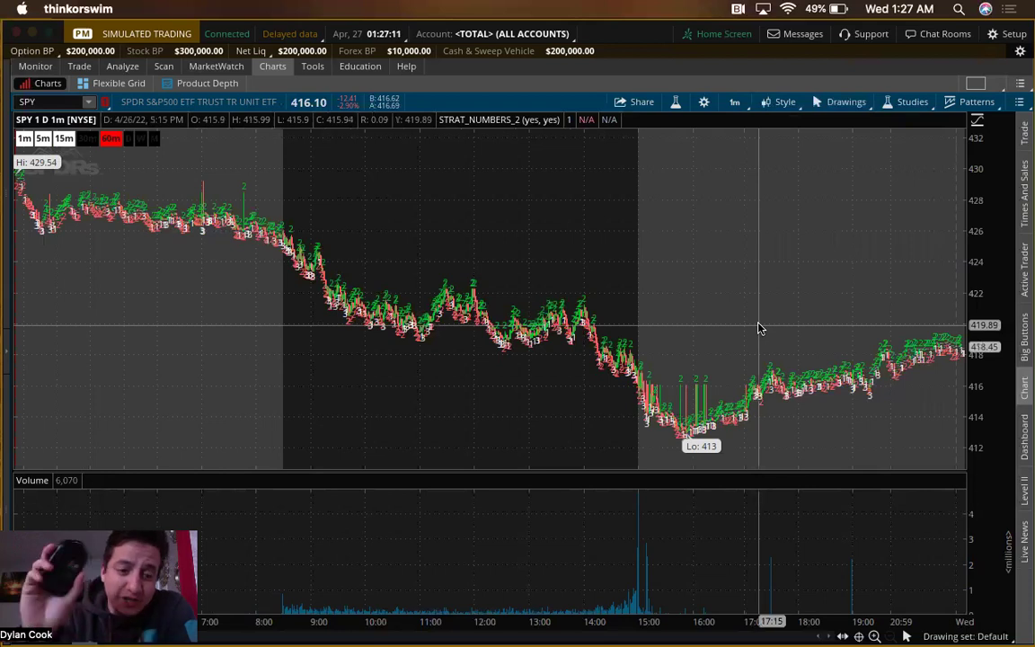
- Drag-zoom the 1-minute chart repeatedly down to the 9:42–9:50 candles
{"action": "mouse_move", "coordinate": [758, 325]}
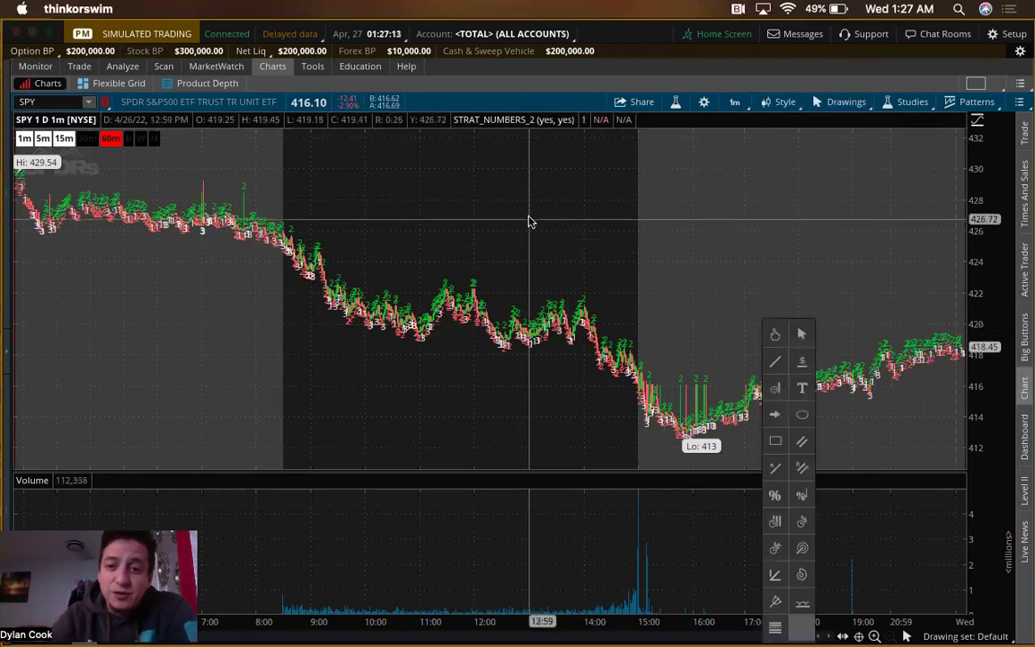
{"action": "mouse_move", "coordinate": [435, 220]}
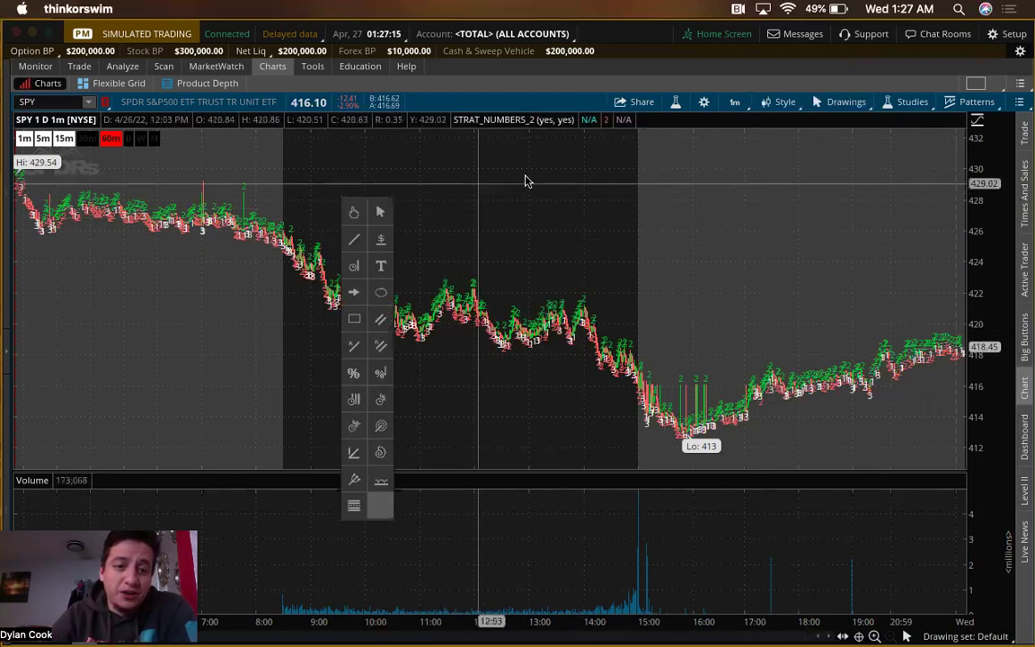
{"action": "mouse_move", "coordinate": [527, 175]}
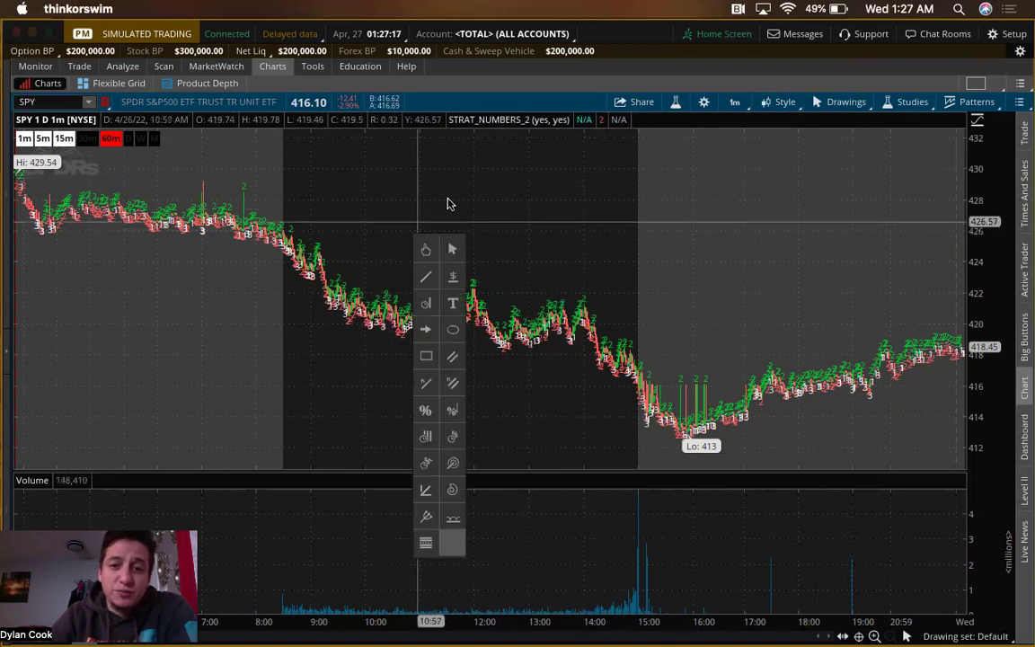
{"action": "mouse_move", "coordinate": [488, 191]}
{"action": "left_click_drag", "start_coordinate": [310, 200], "coordinate": [452, 219]}
{"action": "left_click_drag", "start_coordinate": [238, 249], "coordinate": [444, 268]}
{"action": "left_click_drag", "start_coordinate": [241, 245], "coordinate": [532, 239]}
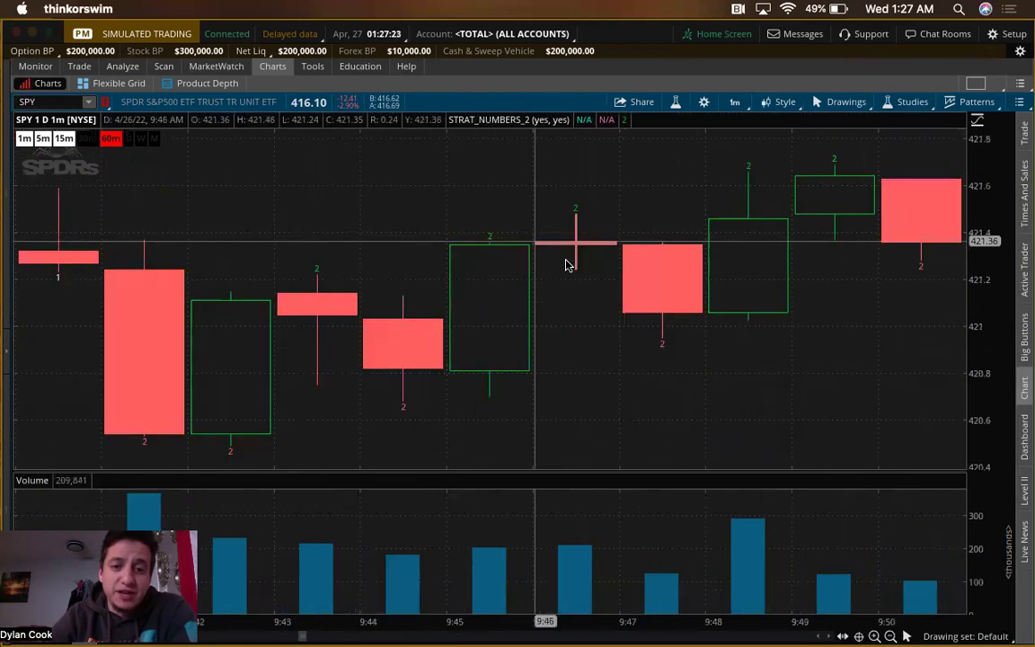
- Zoom the 1-minute chart out three levels to show more candles
{"action": "left_click", "coordinate": [889, 637]}
{"action": "left_click", "coordinate": [889, 636]}
{"action": "left_click", "coordinate": [889, 636]}
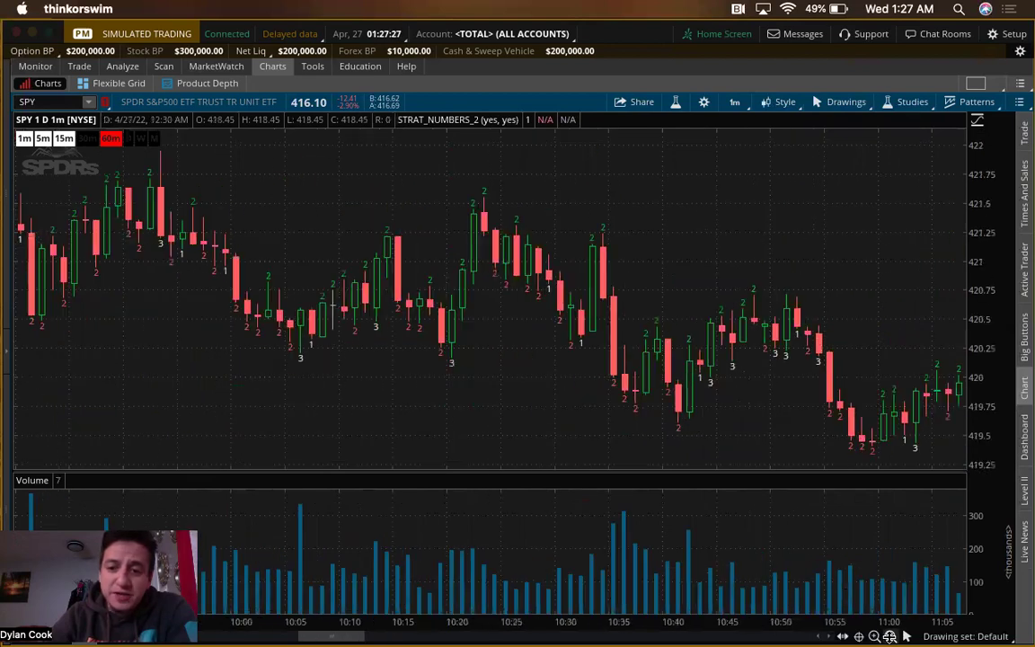
{"action": "middle_click", "coordinate": [726, 256]}
- Pan to roughly 10:15–11:20 and widen the price scale to about 418–424
{"action": "mouse_move", "coordinate": [698, 235]}
{"action": "left_mouse_down"}
{"action": "mouse_move", "coordinate": [280, 265]}
{"action": "mouse_move", "coordinate": [773, 250]}
{"action": "left_mouse_up"}
{"action": "left_click_drag", "start_coordinate": [180, 270], "coordinate": [791, 251]}
{"action": "left_click_drag", "start_coordinate": [420, 266], "coordinate": [14, 270]}
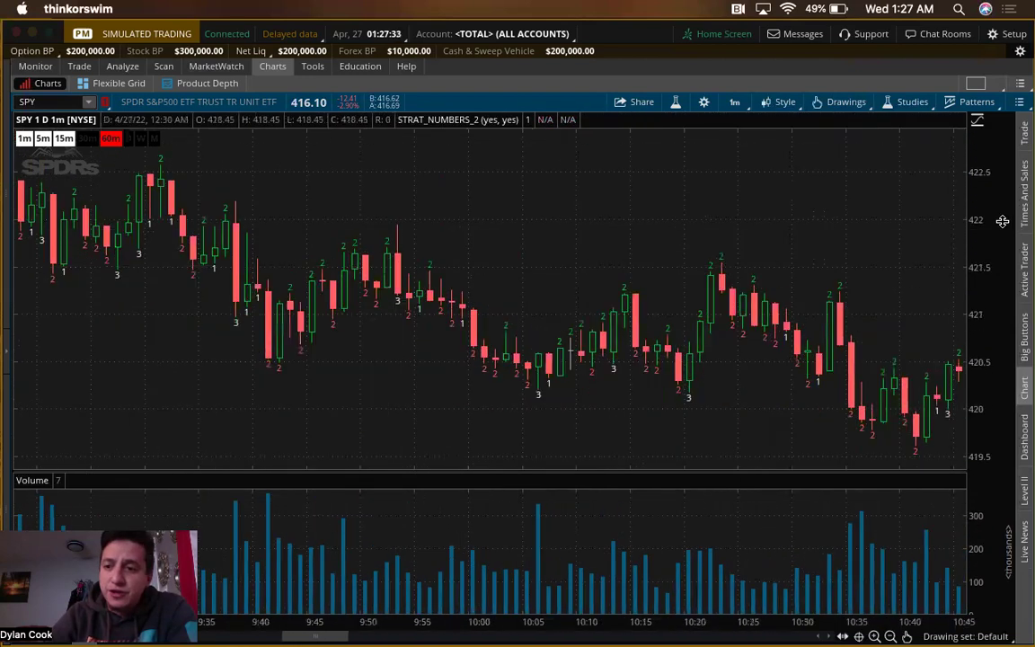
{"action": "mouse_move", "coordinate": [1002, 283]}
{"action": "left_mouse_down"}
{"action": "mouse_move", "coordinate": [986, 265]}
{"action": "mouse_move", "coordinate": [981, 223]}
{"action": "mouse_move", "coordinate": [984, 291]}
{"action": "left_mouse_up"}
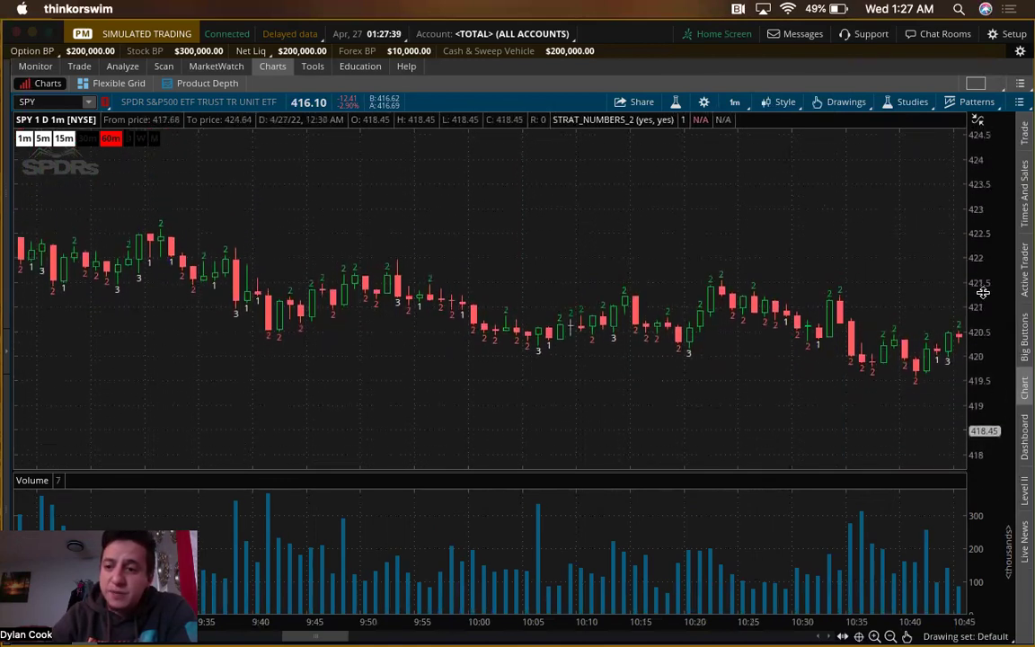
{"action": "left_click_drag", "start_coordinate": [717, 220], "coordinate": [340, 194]}
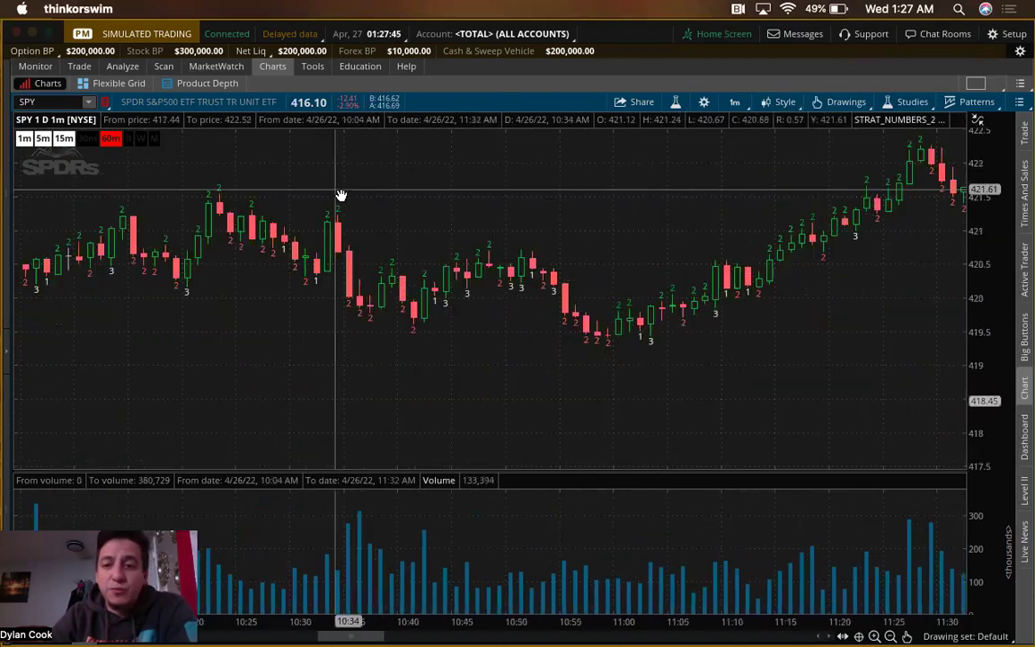
- Place a red price level near 420.7 on the SPY chart
{"action": "middle_click", "coordinate": [817, 467]}
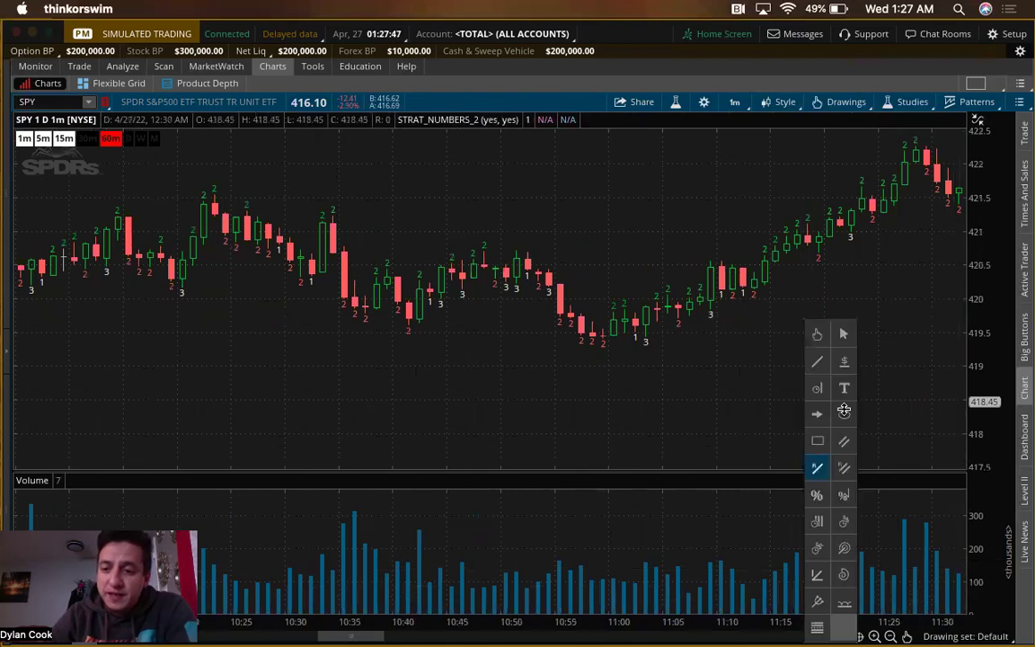
{"action": "left_click", "coordinate": [845, 360]}
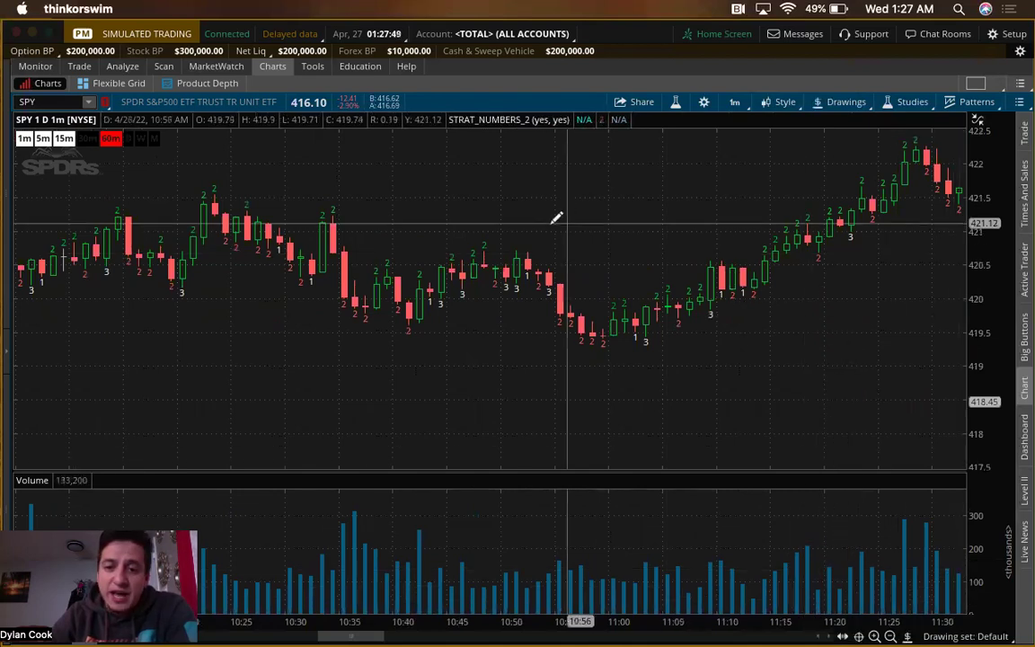
{"action": "left_click", "coordinate": [528, 252]}
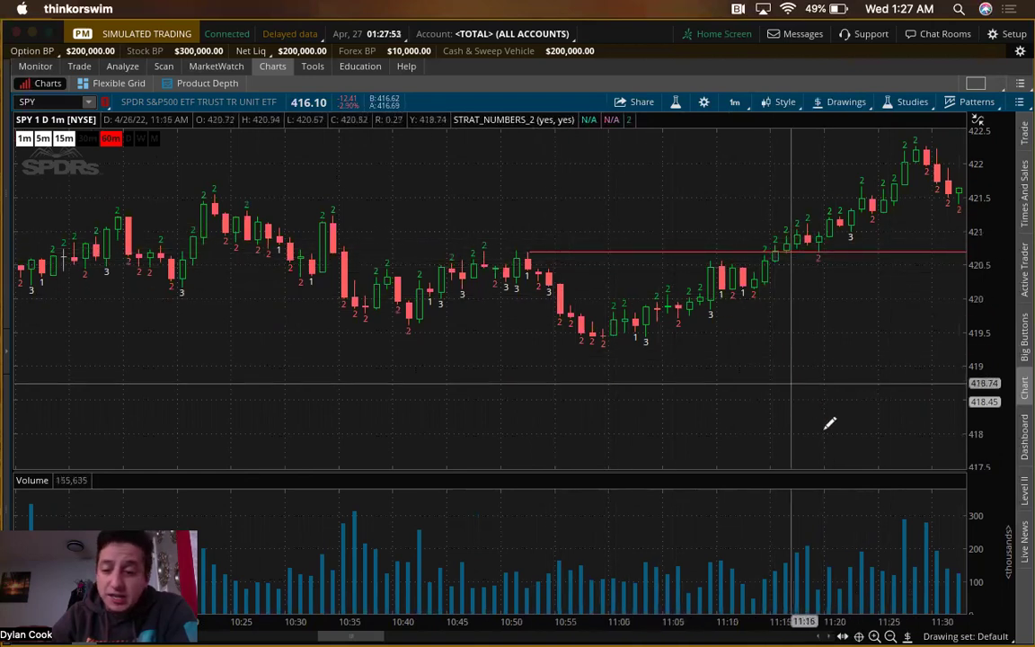
- Draw a red downward trendline from the 10:34 candle high to about 10:48
{"action": "middle_click", "coordinate": [805, 409]}
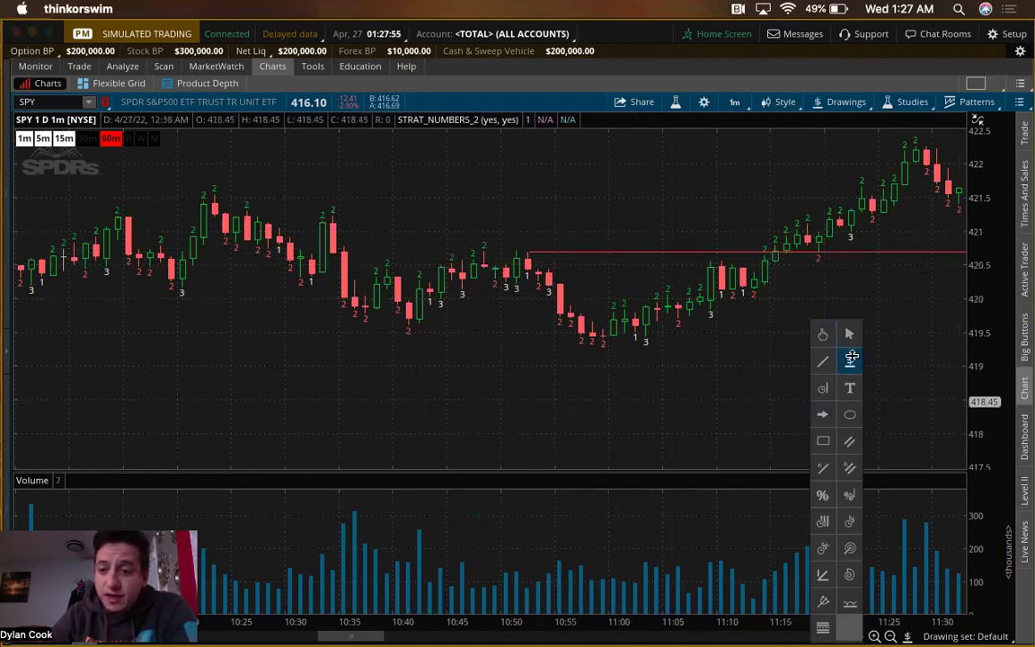
{"action": "left_click", "coordinate": [826, 360]}
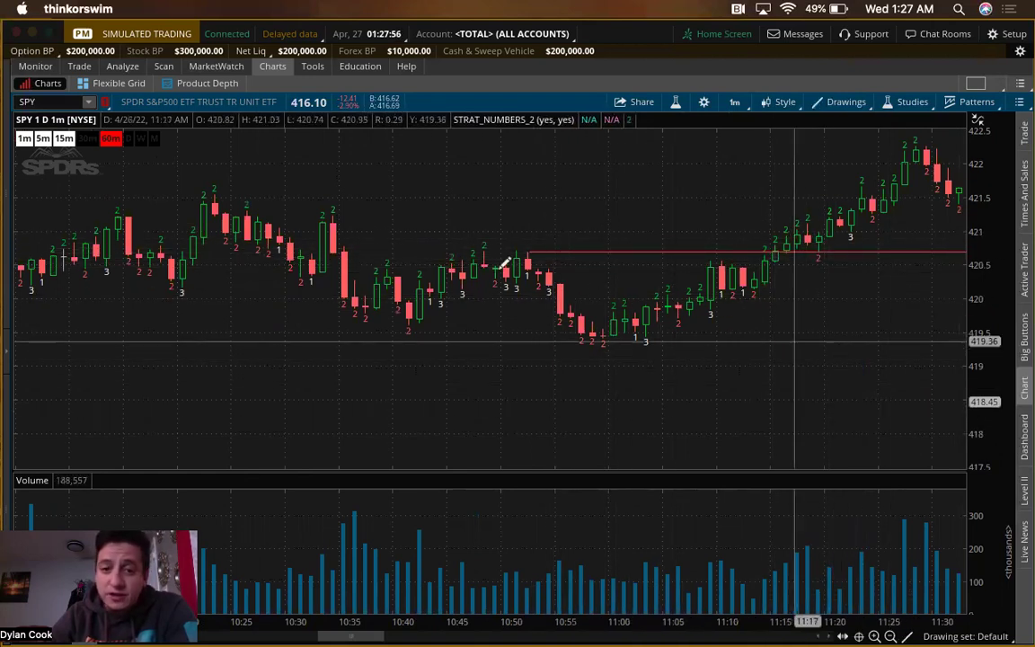
{"action": "left_click", "coordinate": [333, 213]}
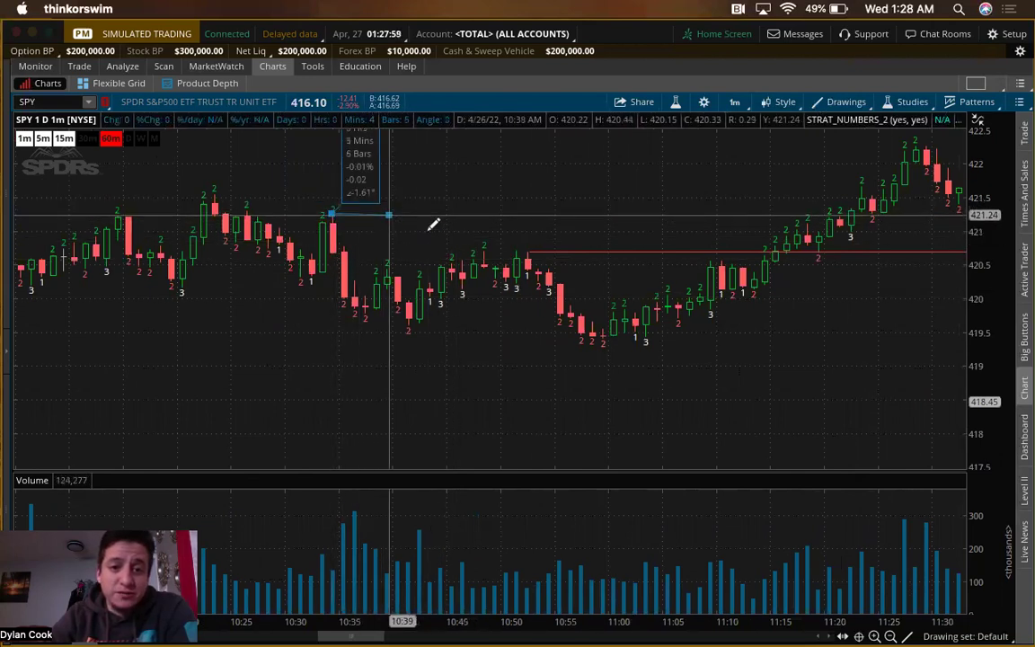
{"action": "left_click", "coordinate": [483, 242]}
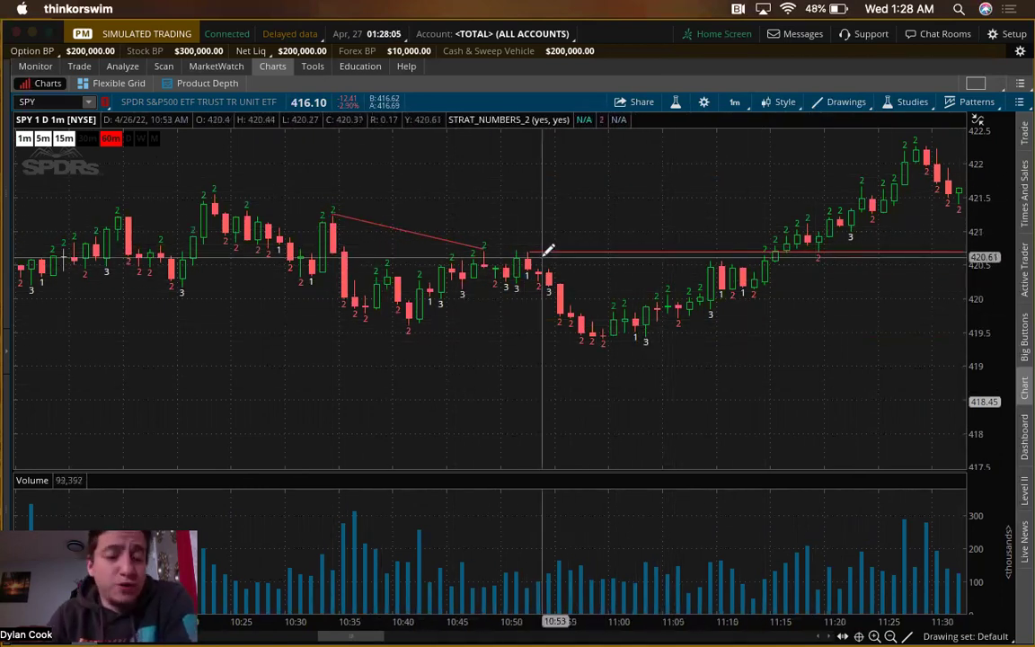
- Pan the chart and zoom into the 11:26–11:39 stretch
{"action": "right_click", "coordinate": [605, 217]}
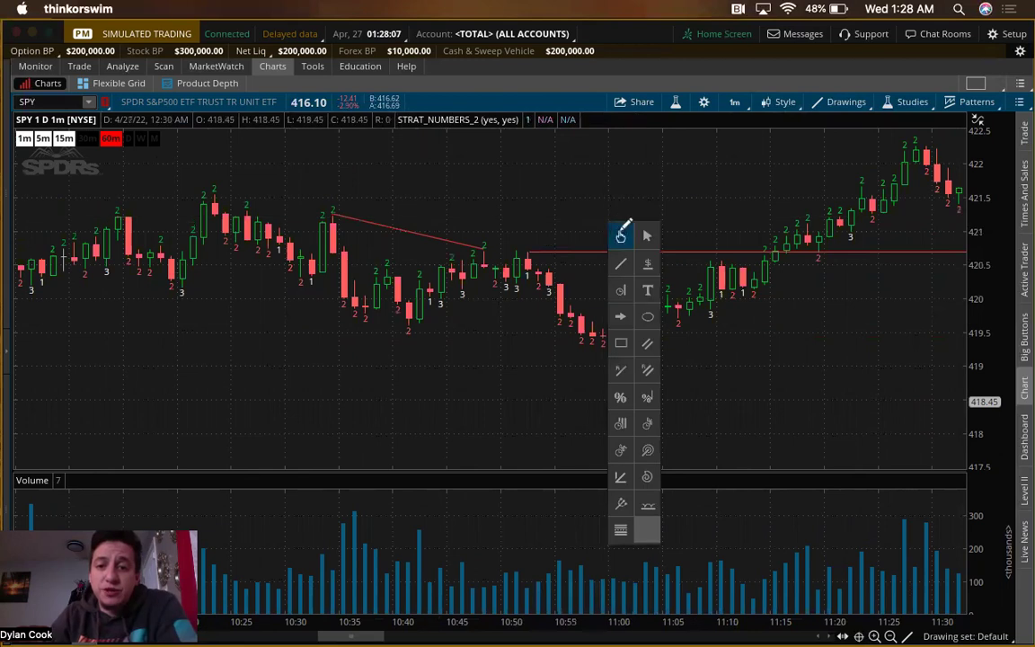
{"action": "mouse_move", "coordinate": [280, 208]}
{"action": "left_mouse_down"}
{"action": "mouse_move", "coordinate": [180, 300]}
{"action": "mouse_move", "coordinate": [325, 208]}
{"action": "left_mouse_up"}
{"action": "right_click", "coordinate": [325, 207]}
{"action": "left_click", "coordinate": [396, 220]}
{"action": "left_click_drag", "start_coordinate": [619, 260], "coordinate": [785, 283]}
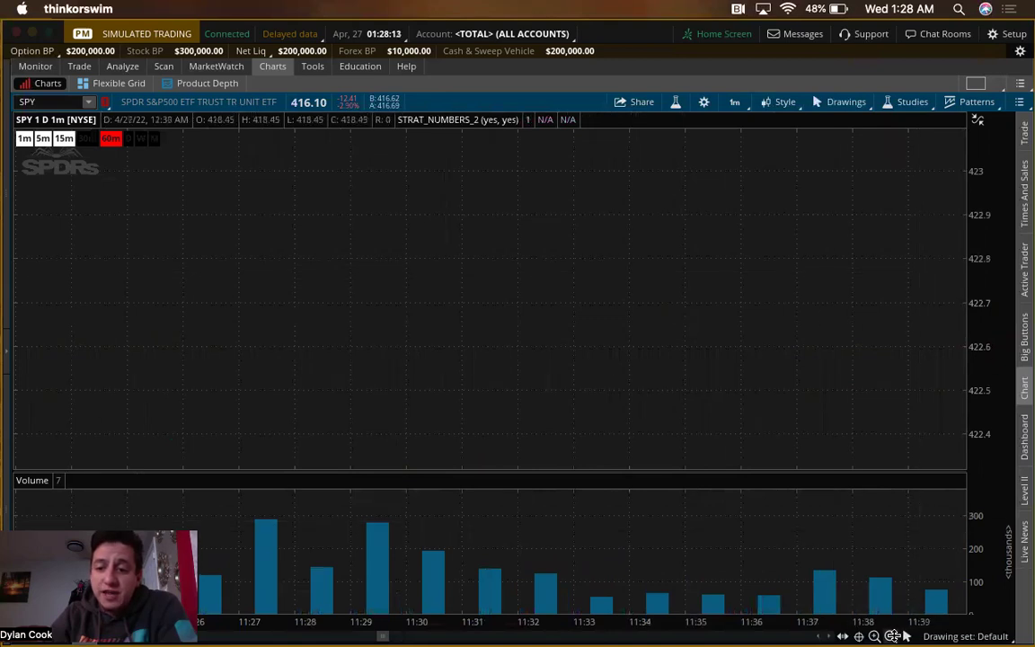
- Zoom out to the full 4/26 SPY session, then bring up the Style menu
{"action": "scroll", "coordinate": [848, 596], "scroll_direction": "down", "scroll_amount": 10}
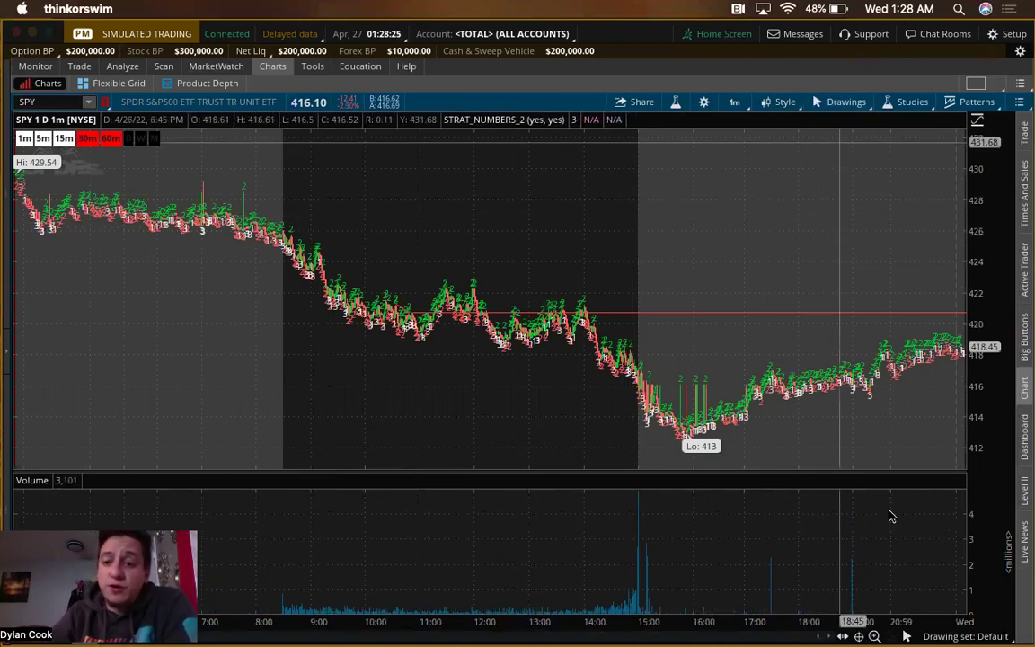
{"action": "middle_click", "coordinate": [482, 267]}
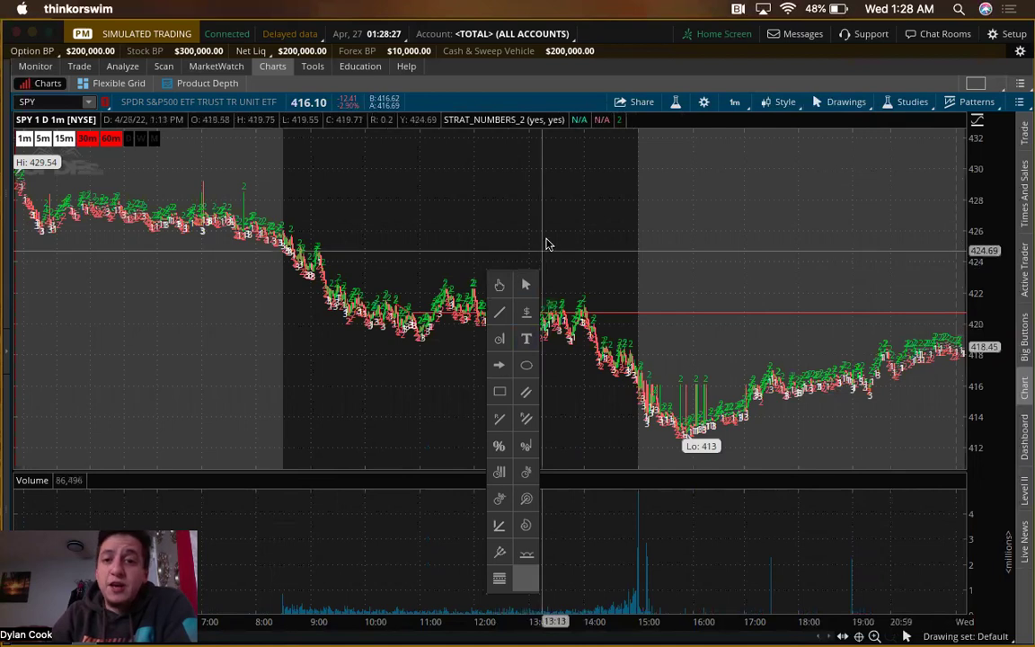
{"action": "middle_click", "coordinate": [584, 182]}
{"action": "left_click", "coordinate": [780, 102]}
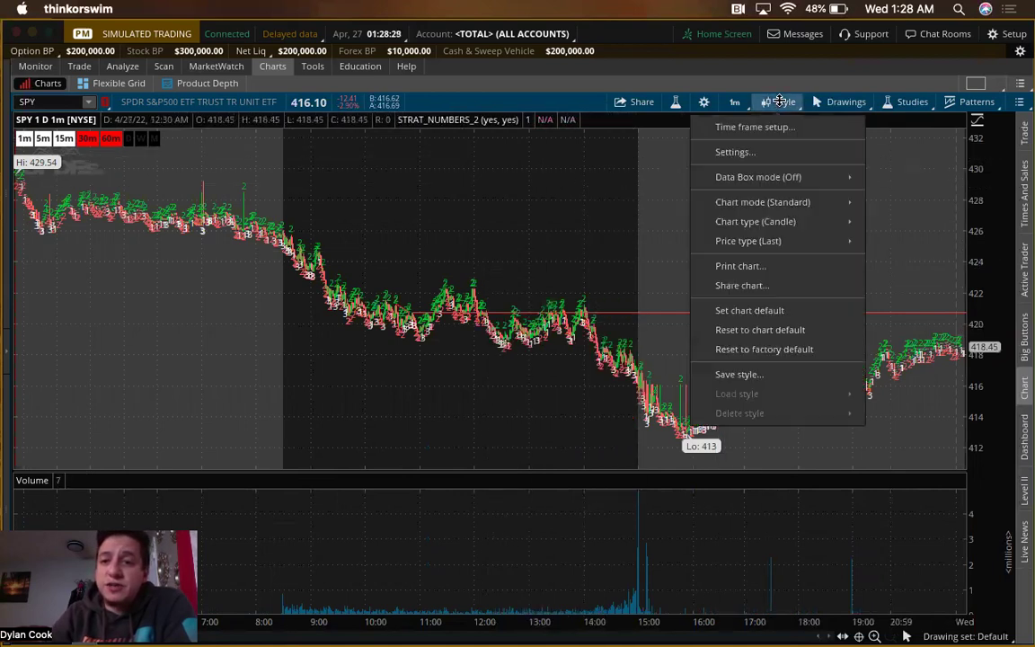
- In Style Settings, set My Tools to 'On each chart' and apply it
{"action": "left_click", "coordinate": [735, 152]}
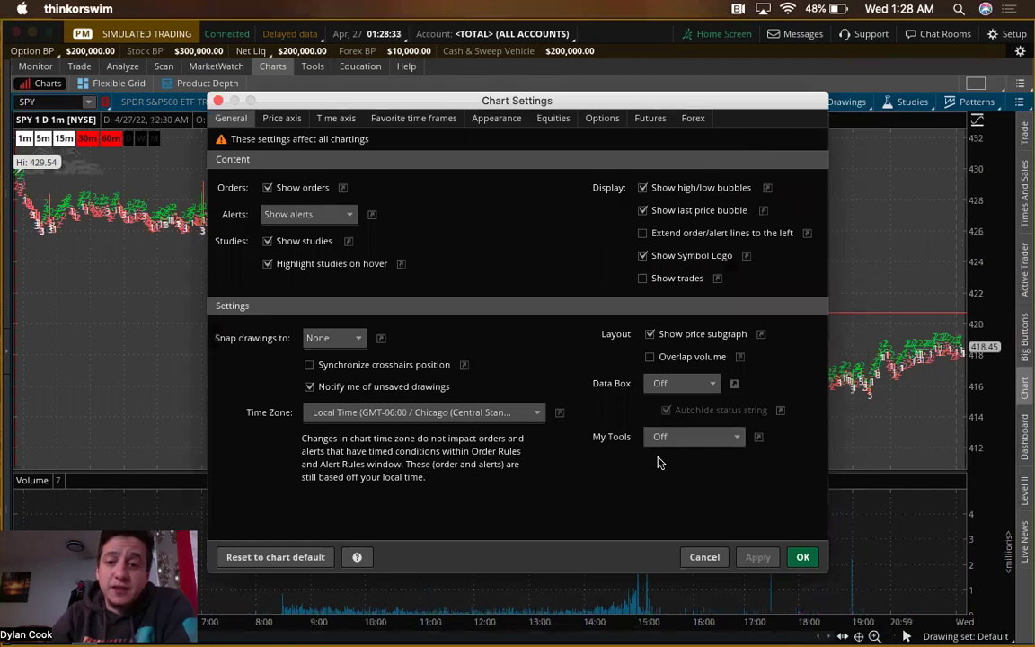
{"action": "left_click", "coordinate": [664, 446]}
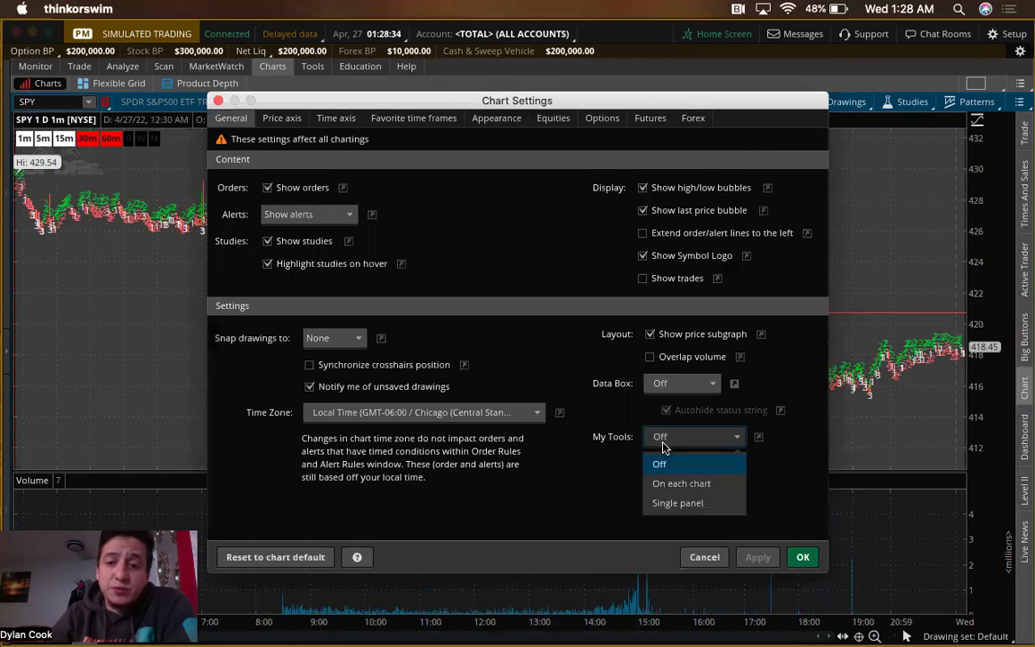
{"action": "left_click", "coordinate": [680, 488]}
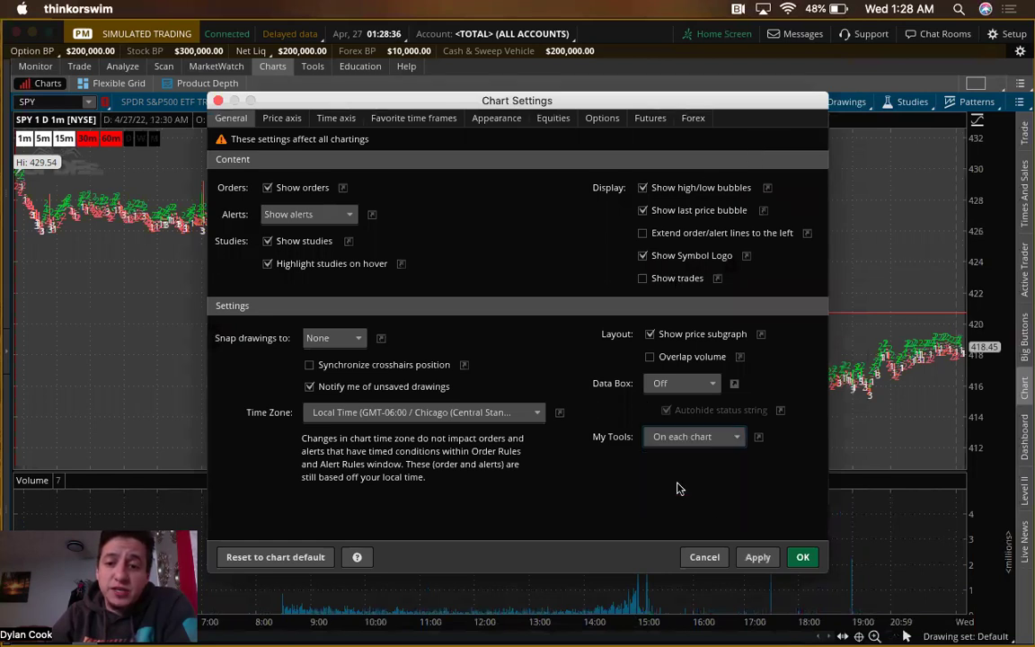
{"action": "left_click", "coordinate": [759, 557]}
{"action": "left_click", "coordinate": [801, 557]}
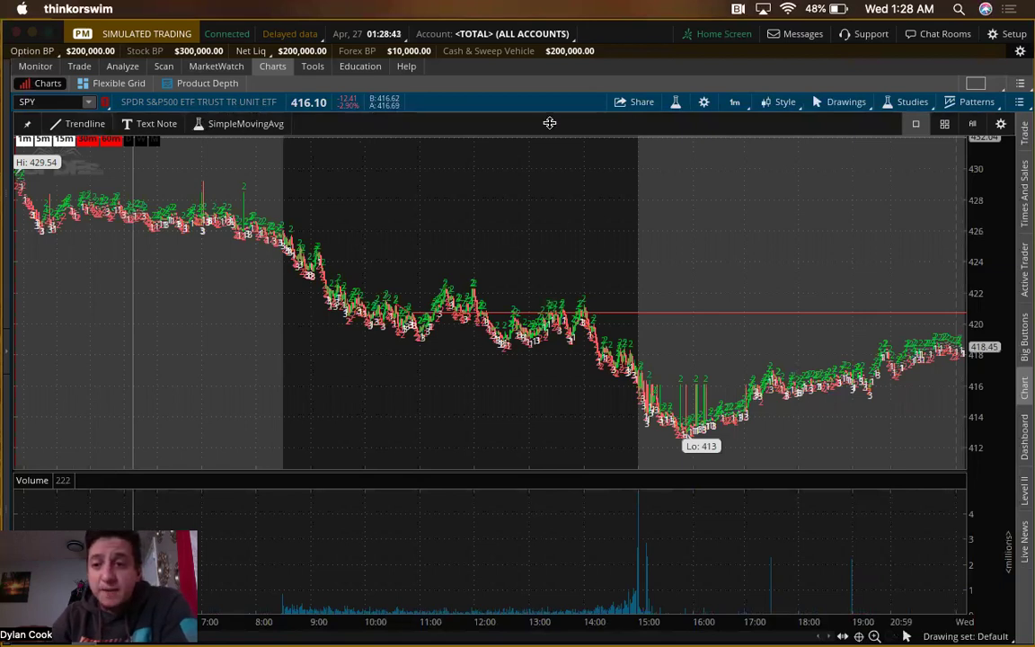
- Add the Pan, Pointer and Price Level drawing tools to the My Tools toolbar
{"action": "left_click", "coordinate": [997, 124]}
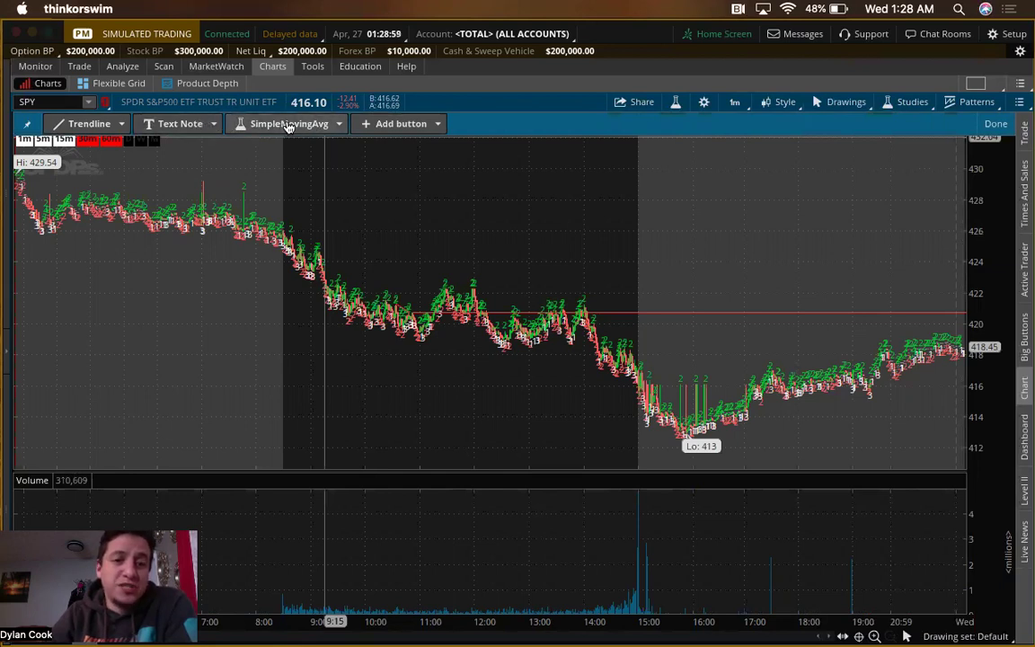
{"action": "left_click", "coordinate": [376, 118]}
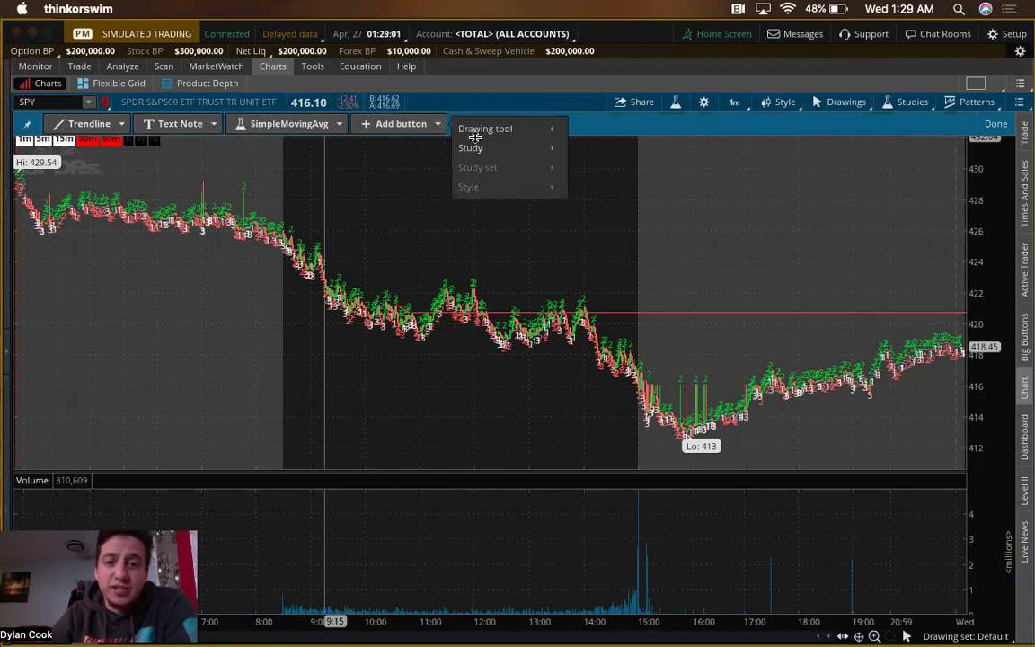
{"action": "mouse_move", "coordinate": [490, 133]}
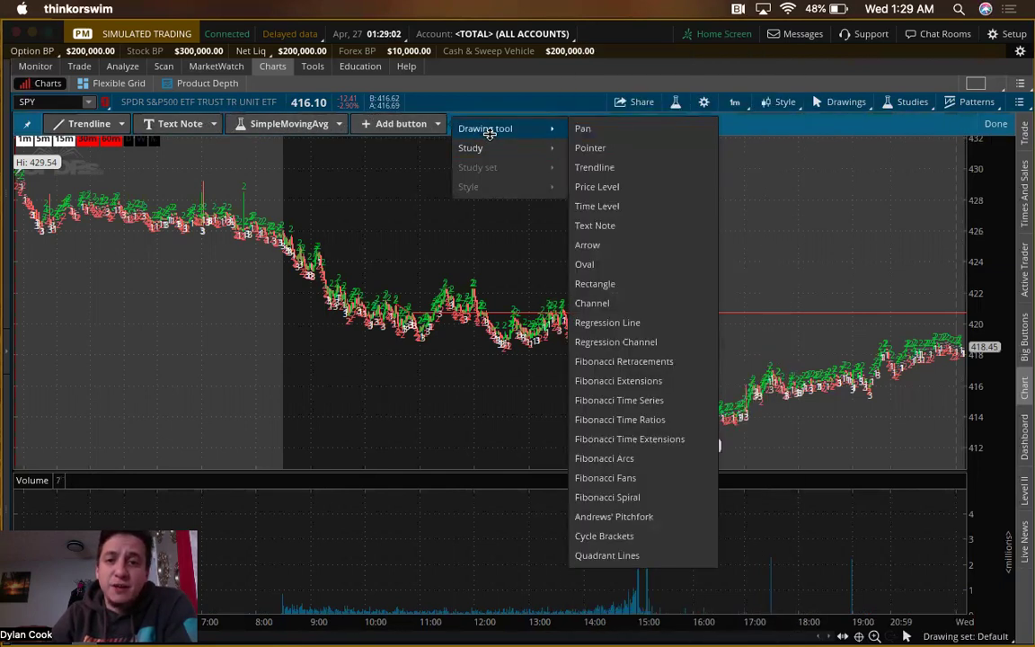
{"action": "left_click", "coordinate": [587, 131]}
{"action": "left_click", "coordinate": [478, 125]}
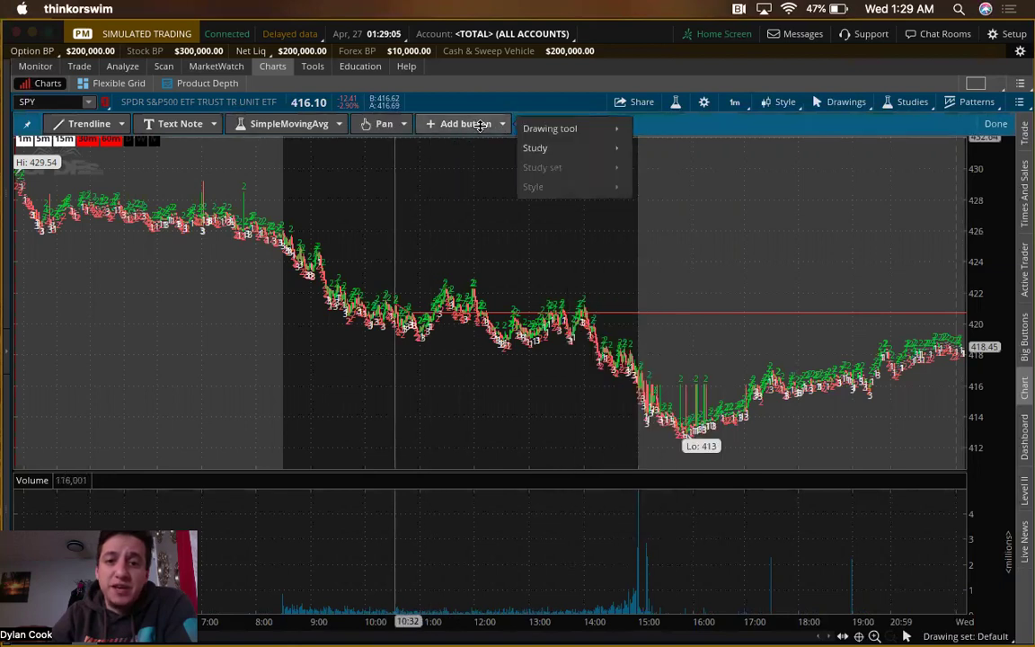
{"action": "mouse_move", "coordinate": [520, 129]}
{"action": "left_click", "coordinate": [662, 147]}
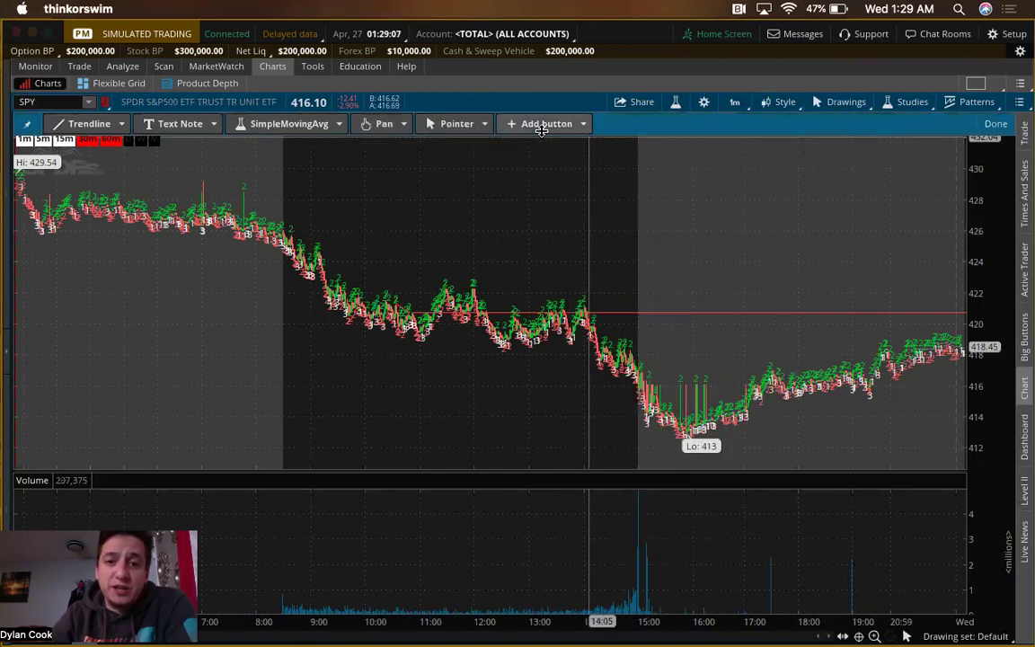
{"action": "left_click", "coordinate": [546, 125]}
{"action": "mouse_move", "coordinate": [610, 131]}
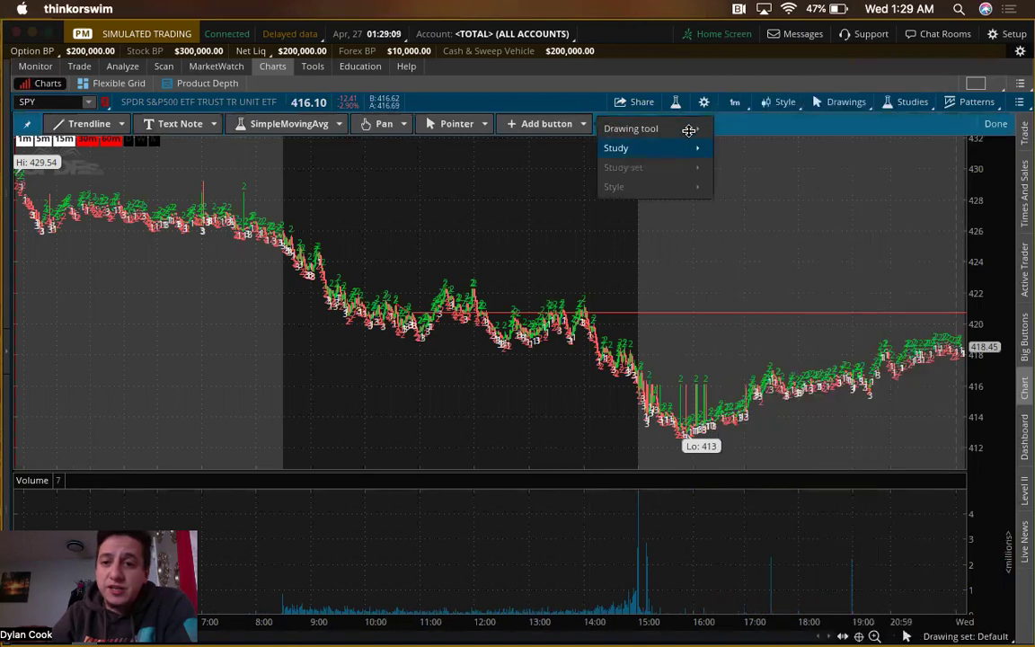
{"action": "left_click", "coordinate": [742, 186]}
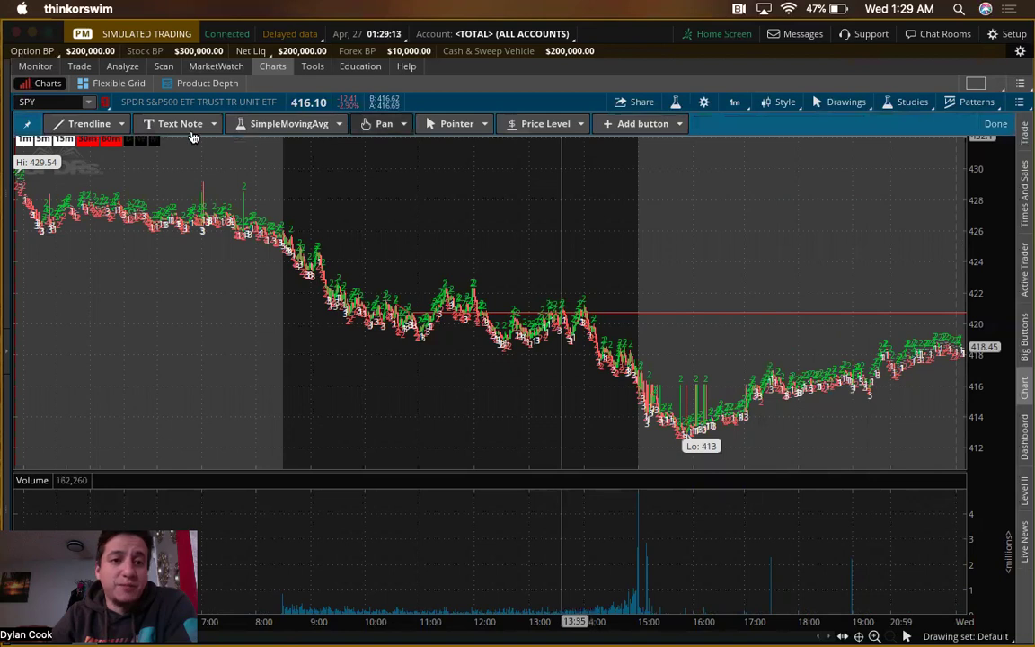
- Reorder the toolbar so it starts Pan, Pointer, Price Level
{"action": "left_click_drag", "start_coordinate": [69, 126], "coordinate": [72, 126]}
{"action": "left_click_drag", "start_coordinate": [440, 124], "coordinate": [144, 123]}
{"action": "left_click_drag", "start_coordinate": [530, 123], "coordinate": [256, 127]}
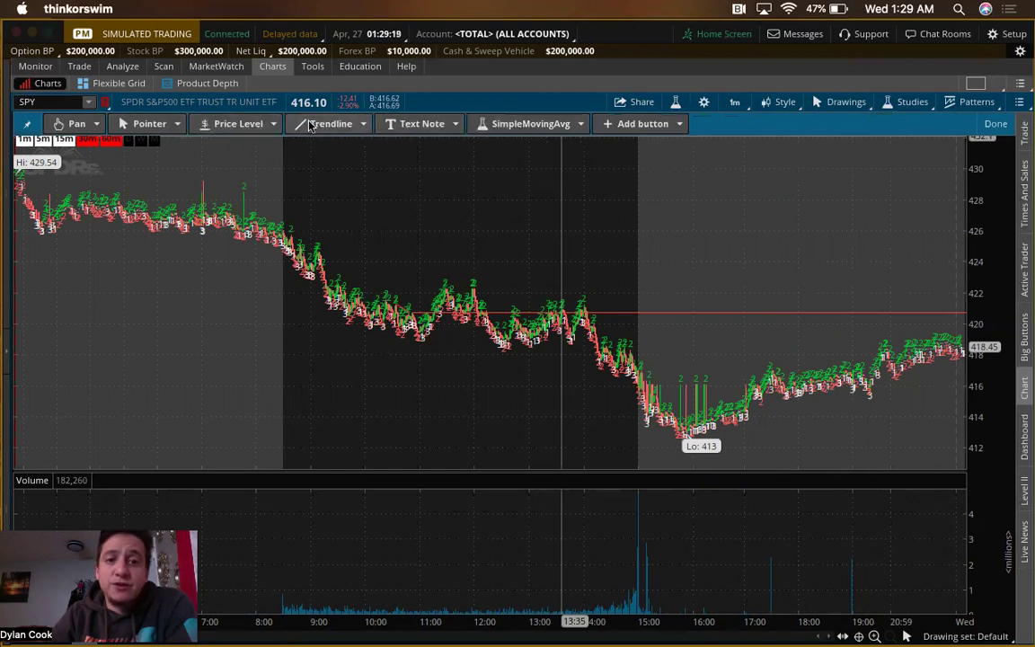
- Remove SimpleMovingAvg and Text Note from the toolbar and finish customising
{"action": "right_click", "coordinate": [593, 123]}
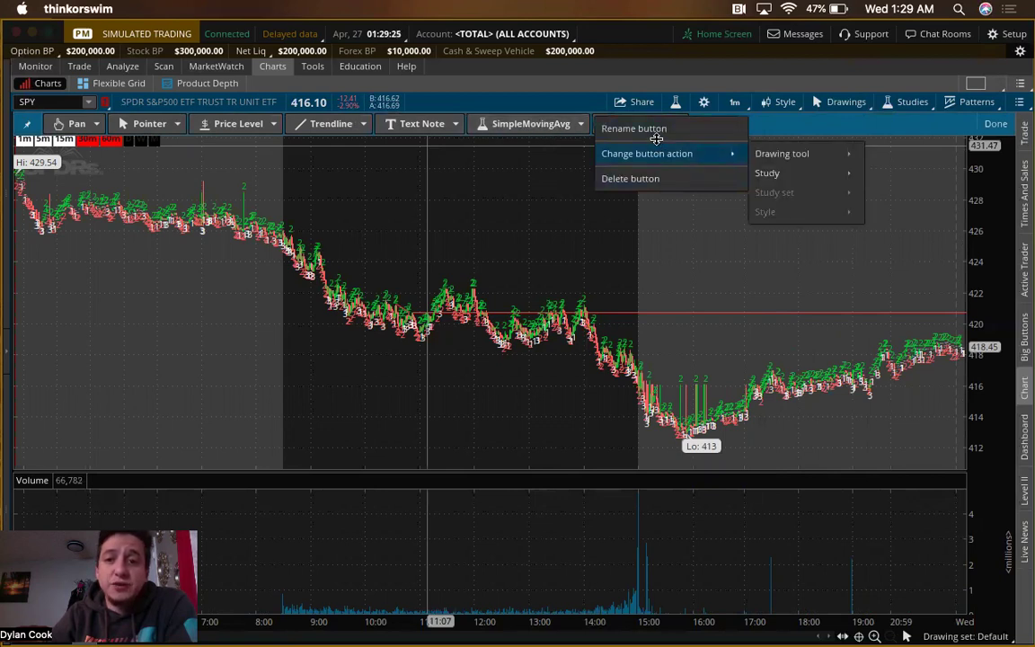
{"action": "left_click", "coordinate": [668, 179]}
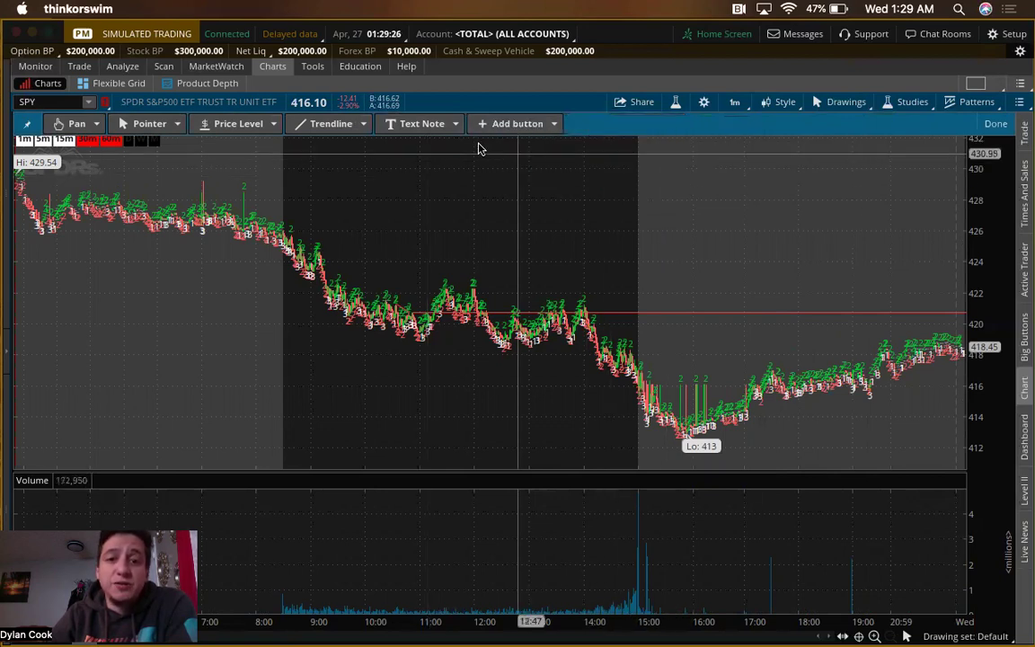
{"action": "right_click", "coordinate": [433, 126]}
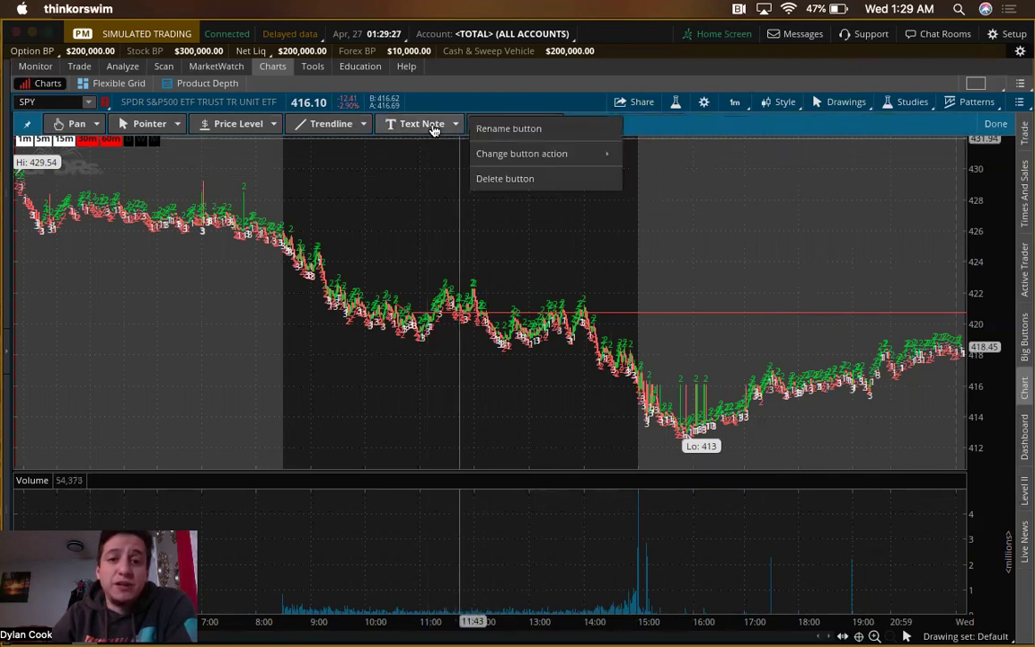
{"action": "left_click", "coordinate": [503, 177]}
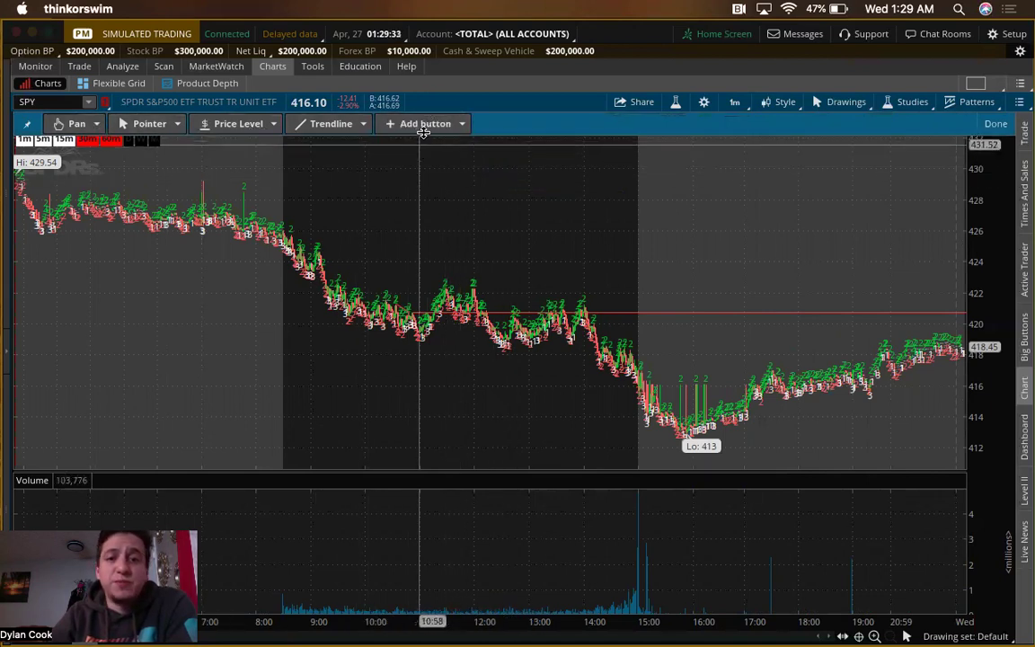
{"action": "left_click", "coordinate": [993, 124]}
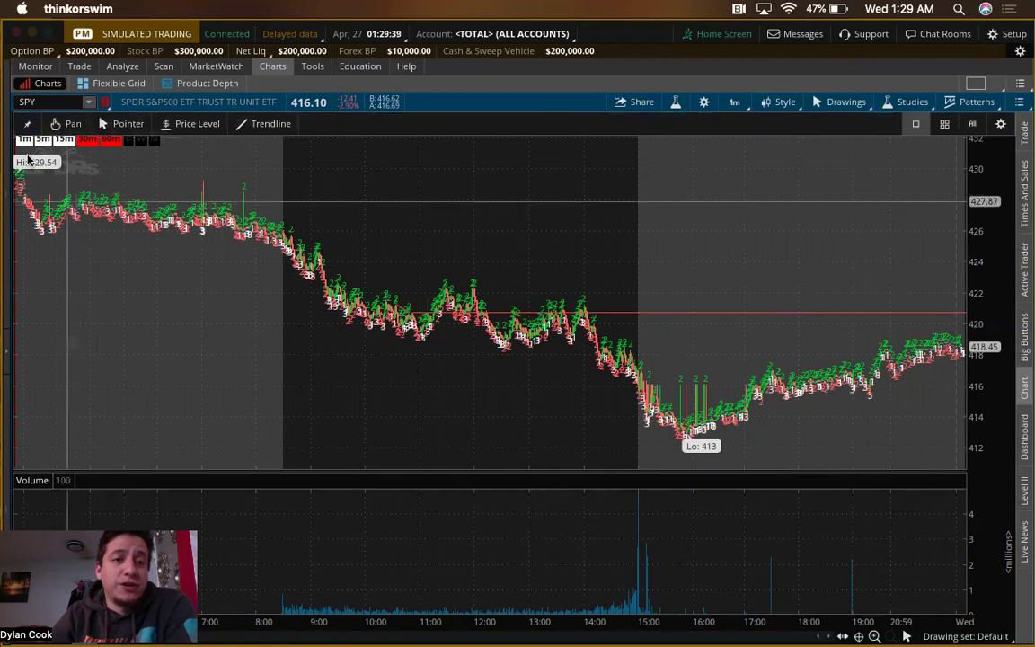
- Zoom the chart into the 11:01–11:22 candles
{"action": "left_click", "coordinate": [25, 126]}
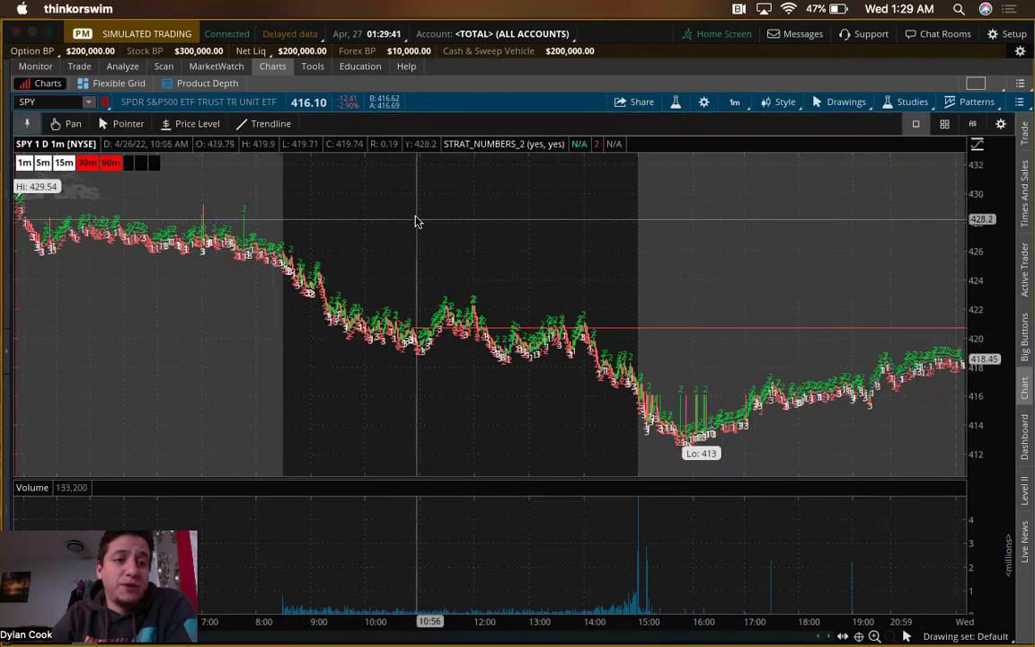
{"action": "left_click_drag", "start_coordinate": [455, 199], "coordinate": [439, 201]}
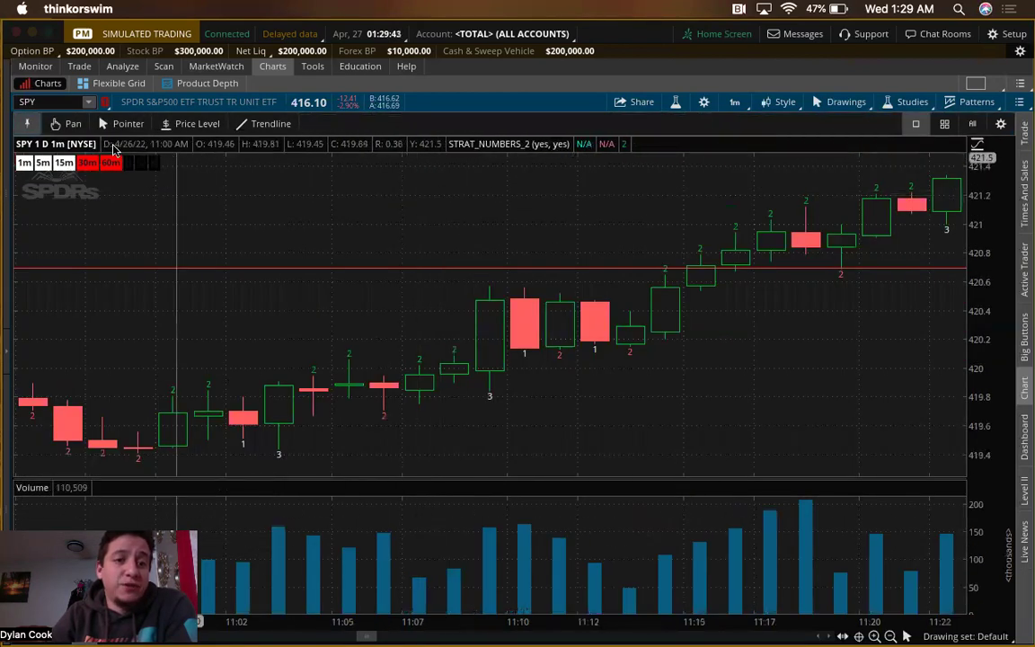
{"action": "left_click", "coordinate": [27, 123]}
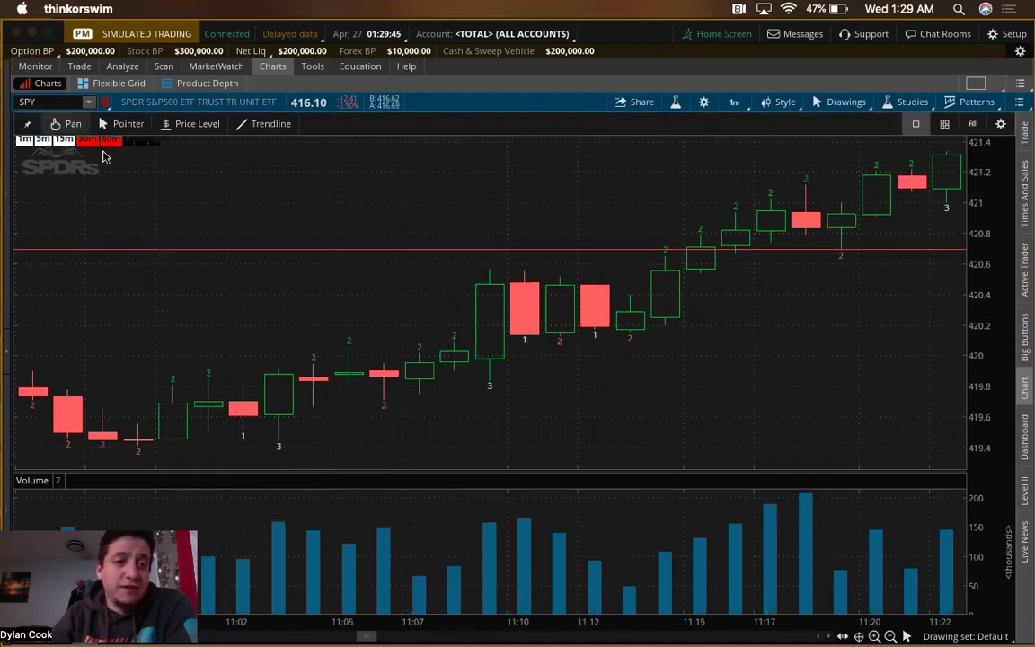
{"action": "mouse_move", "coordinate": [837, 305]}
{"action": "left_mouse_down"}
{"action": "mouse_move", "coordinate": [538, 300]}
{"action": "mouse_move", "coordinate": [811, 286]}
{"action": "left_mouse_up"}
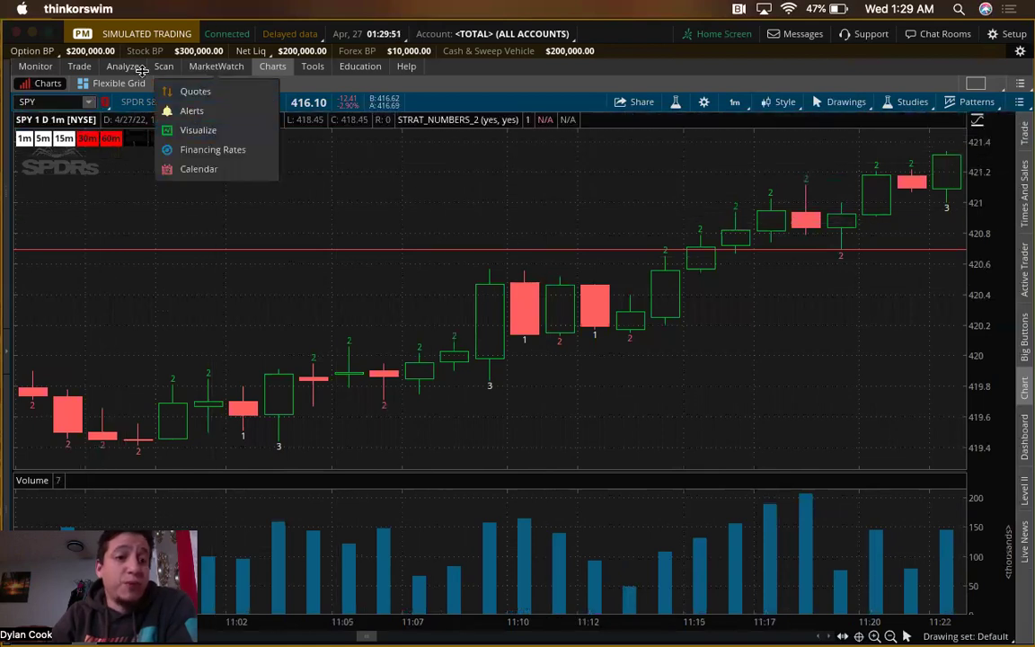
{"action": "mouse_move", "coordinate": [115, 116]}
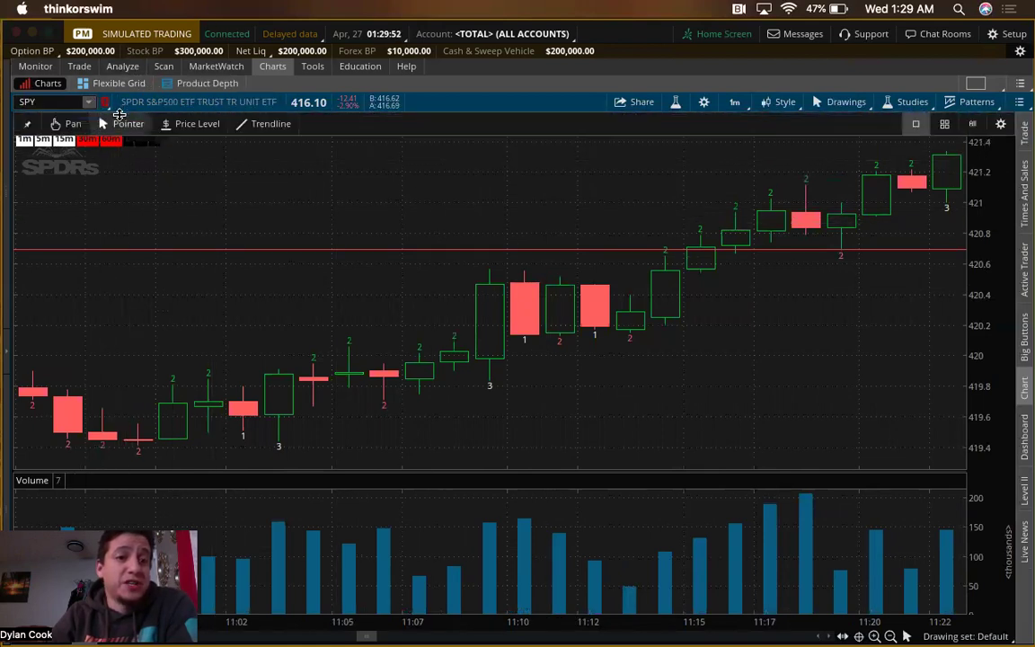
- Pin the drawing toolbar and place a price level line near 420
{"action": "left_click", "coordinate": [22, 124]}
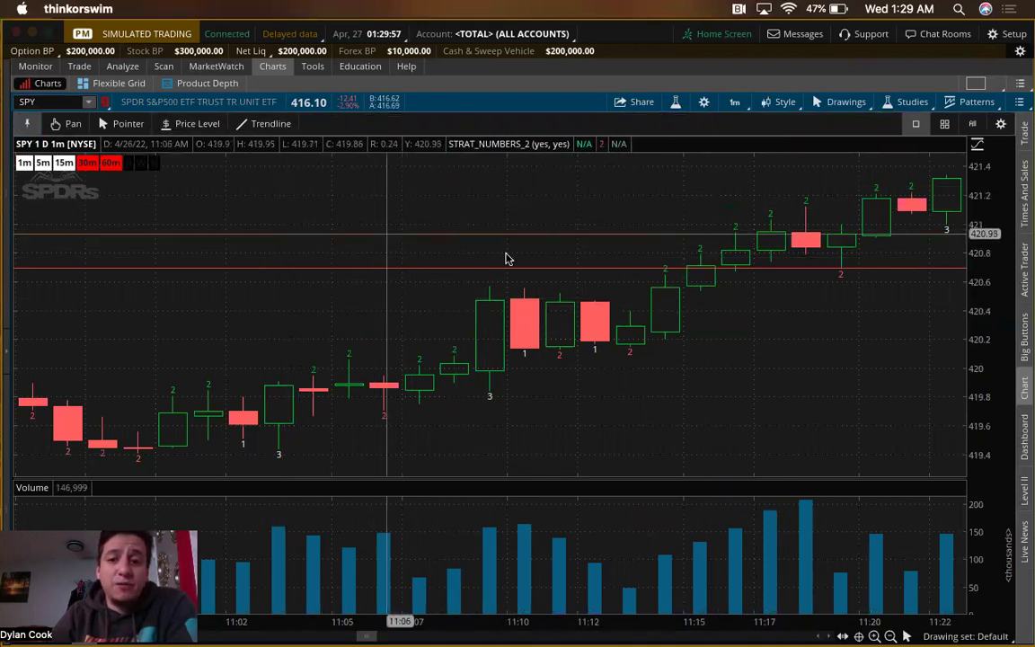
{"action": "left_click", "coordinate": [190, 124]}
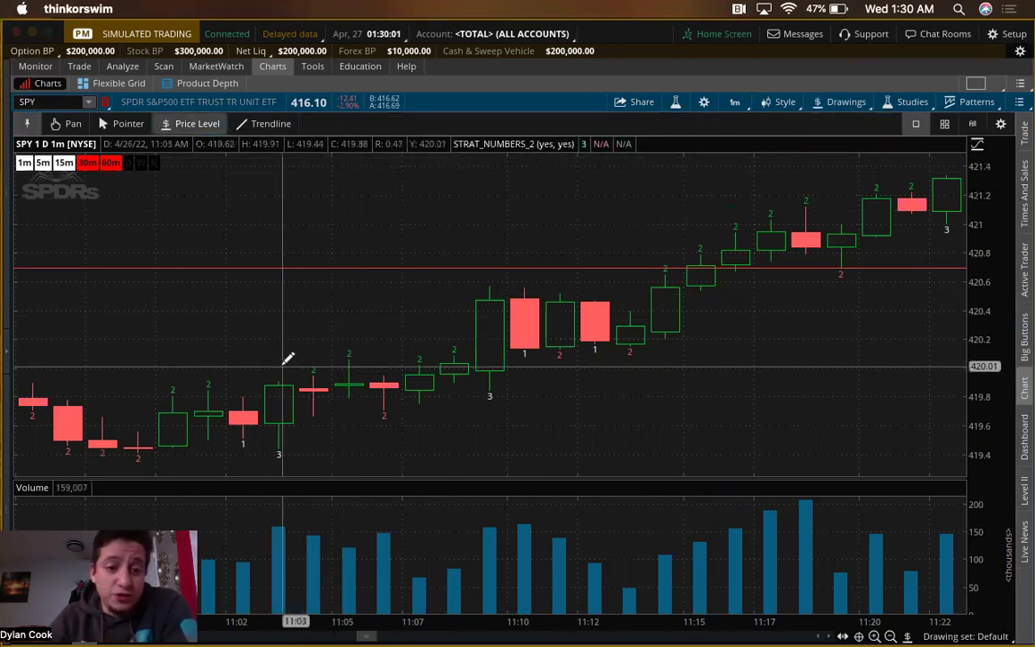
{"action": "left_click", "coordinate": [280, 374]}
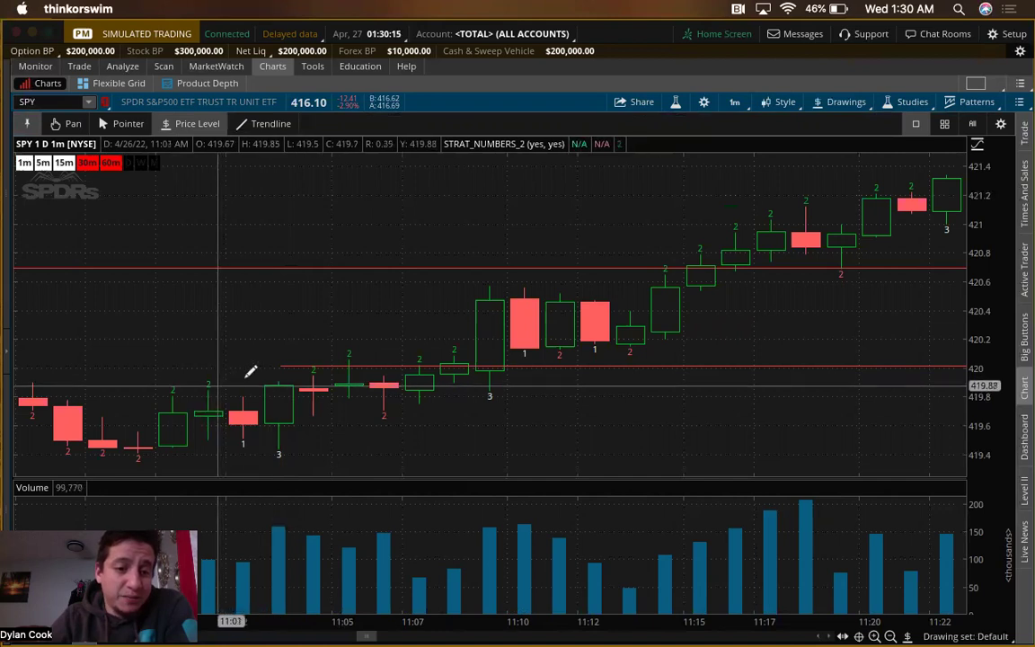
- Make the 420.02 price level green with its price on the right, saved as default
{"action": "right_click", "coordinate": [306, 365]}
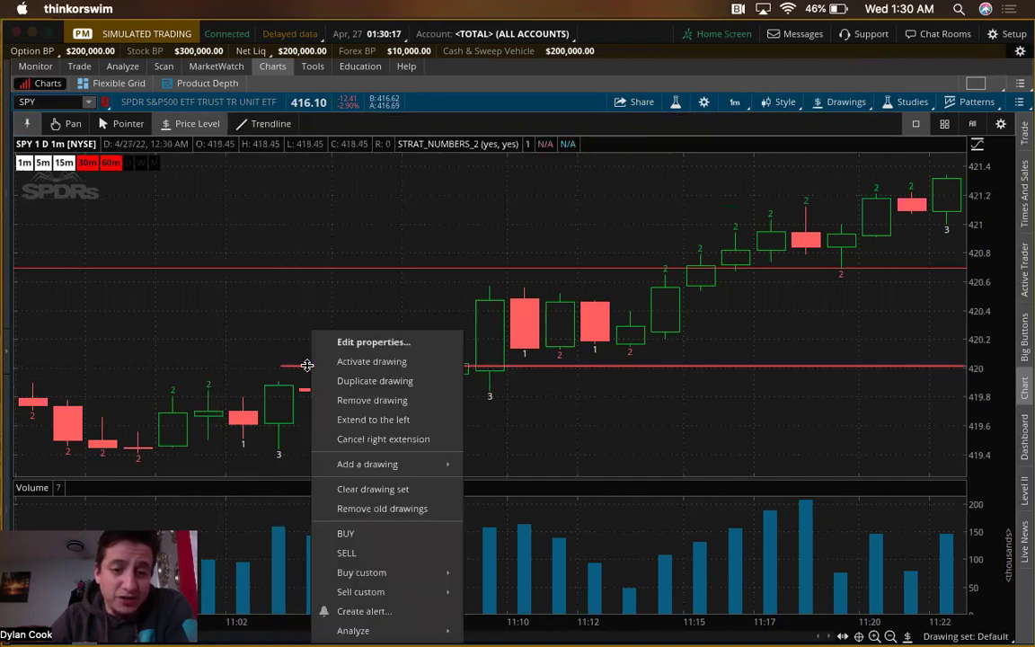
{"action": "left_click", "coordinate": [391, 342]}
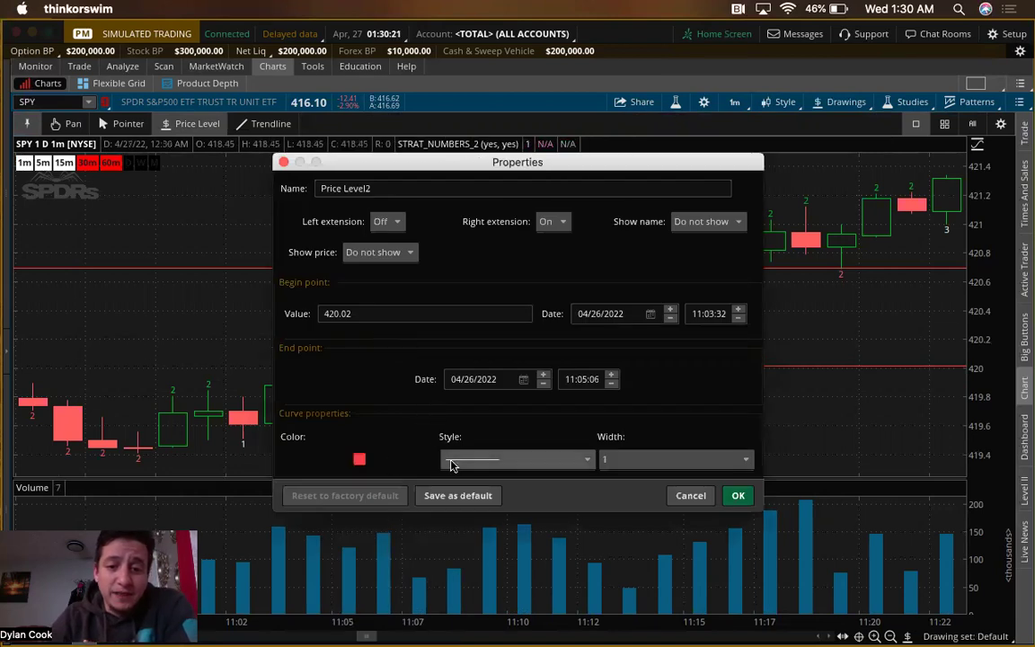
{"action": "left_click", "coordinate": [379, 252]}
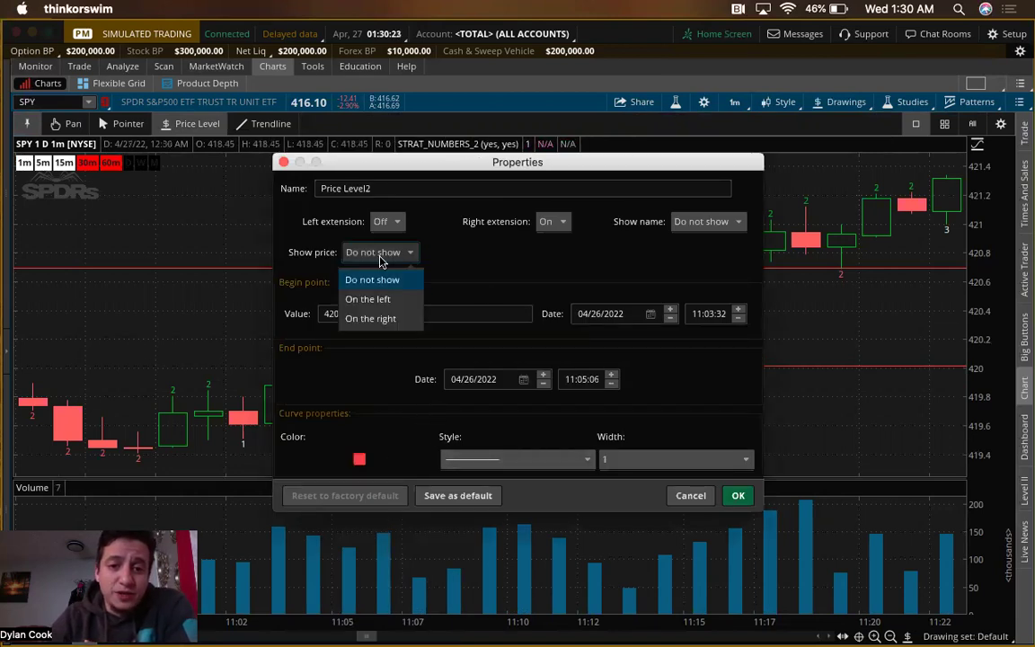
{"action": "left_click", "coordinate": [402, 319]}
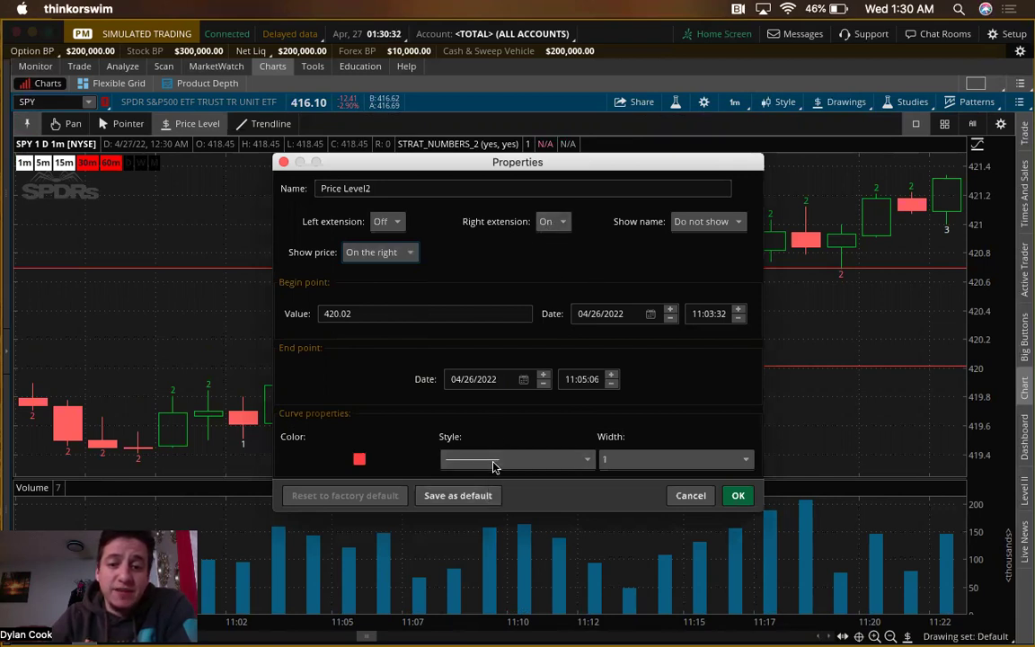
{"action": "left_click", "coordinate": [359, 460]}
{"action": "left_click", "coordinate": [365, 504]}
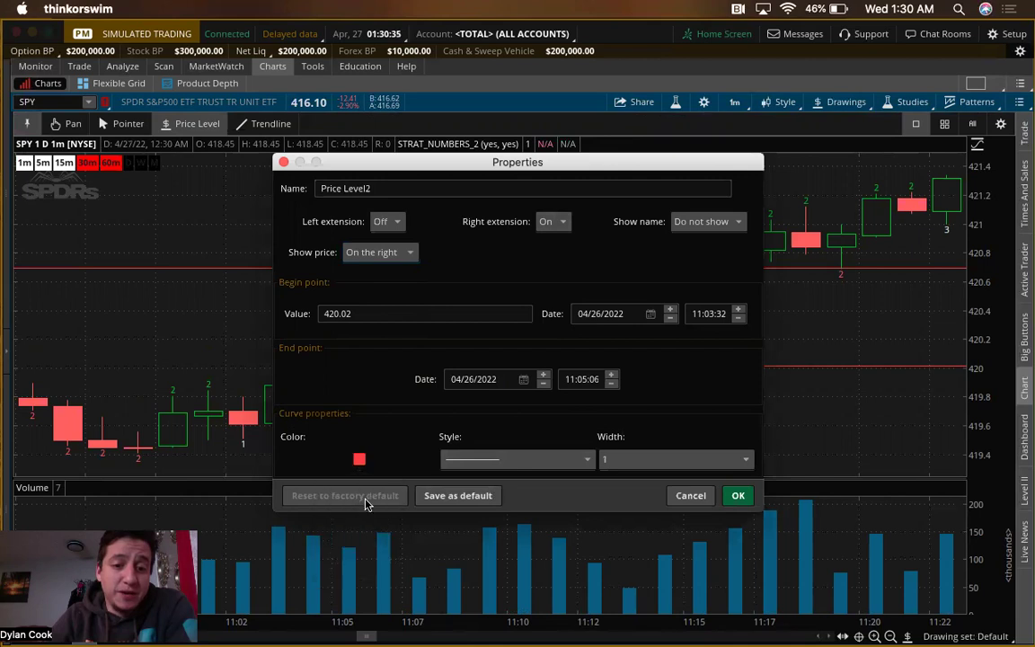
{"action": "left_click", "coordinate": [458, 497]}
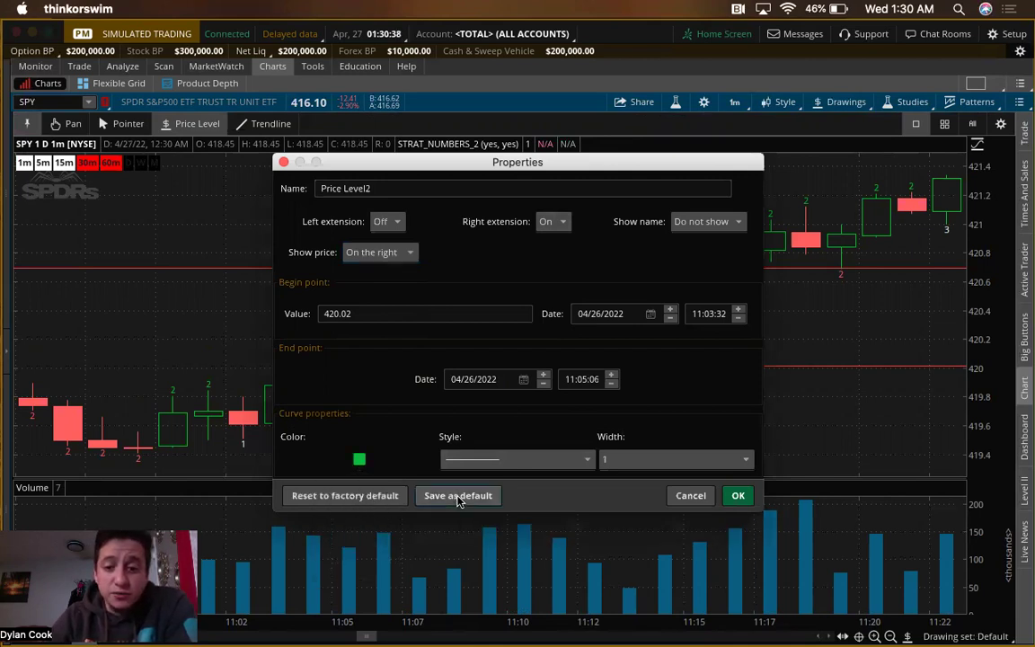
{"action": "left_click", "coordinate": [736, 496]}
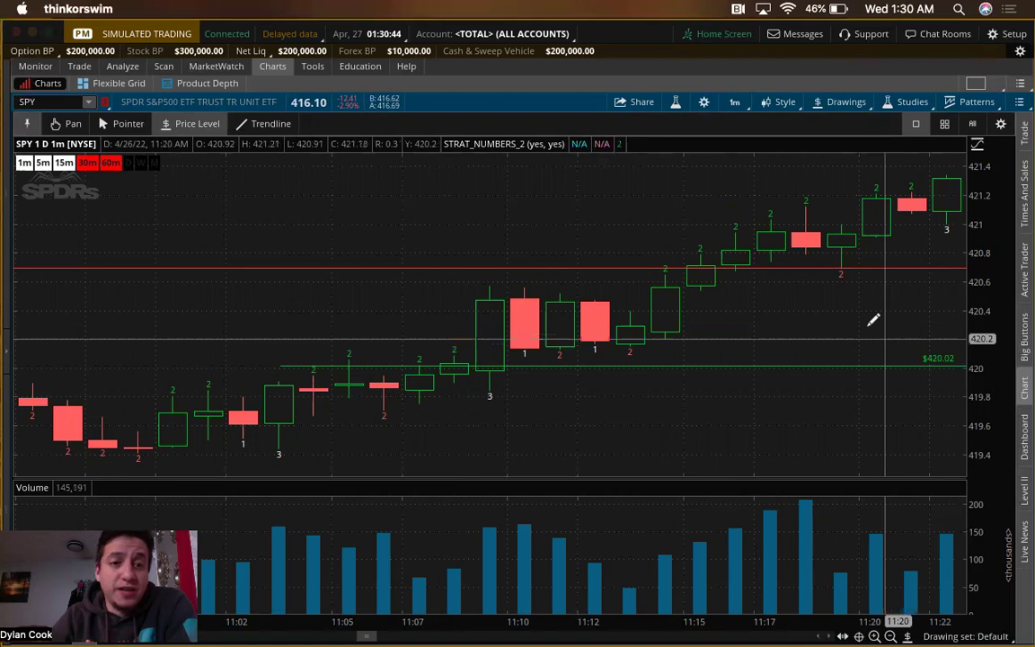
- Draw a trendline up to the 11:09 candle high, extended both right and left
{"action": "left_click", "coordinate": [281, 125]}
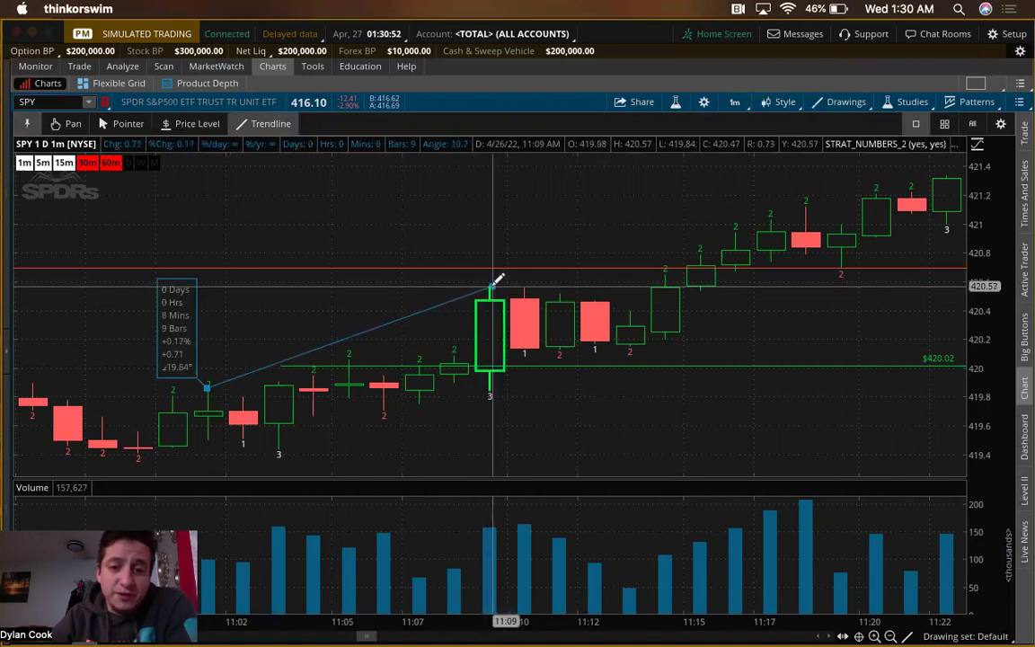
{"action": "left_click", "coordinate": [491, 288]}
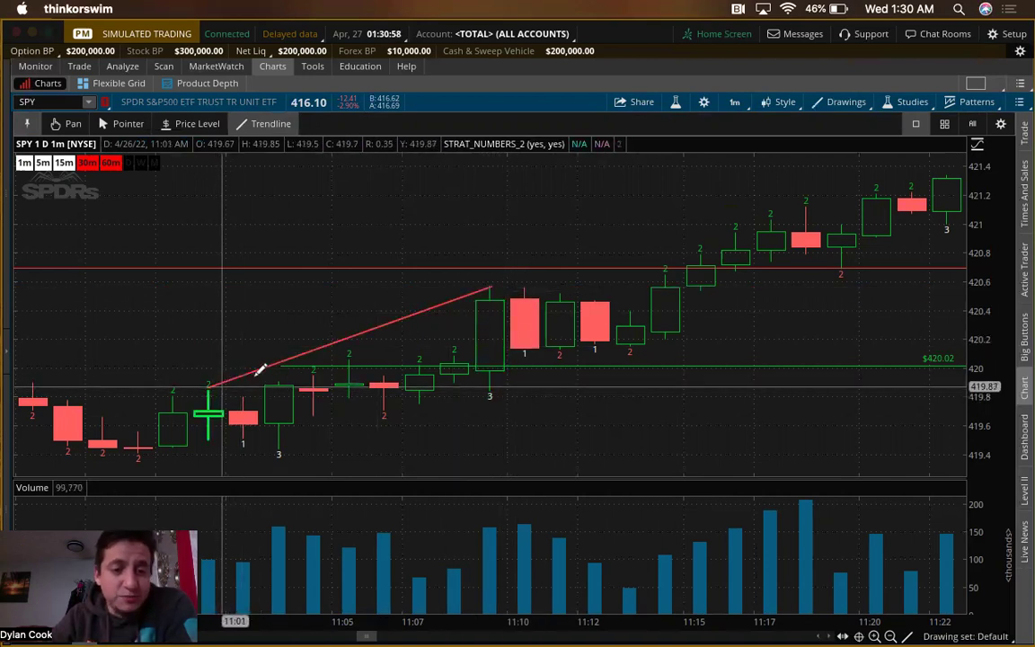
{"action": "right_click", "coordinate": [307, 349]}
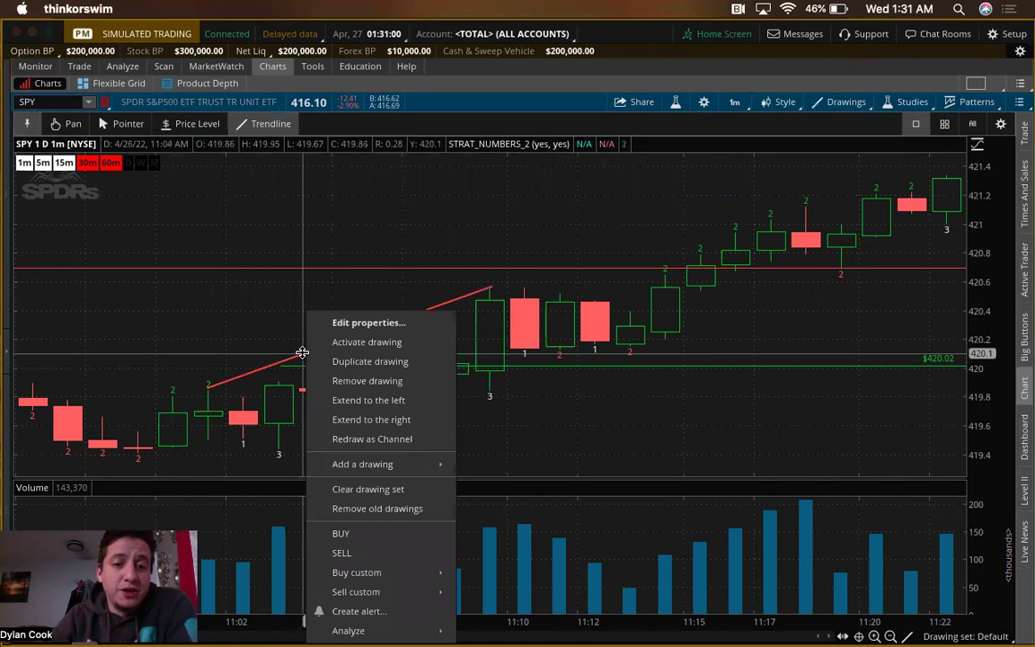
{"action": "left_click", "coordinate": [355, 319]}
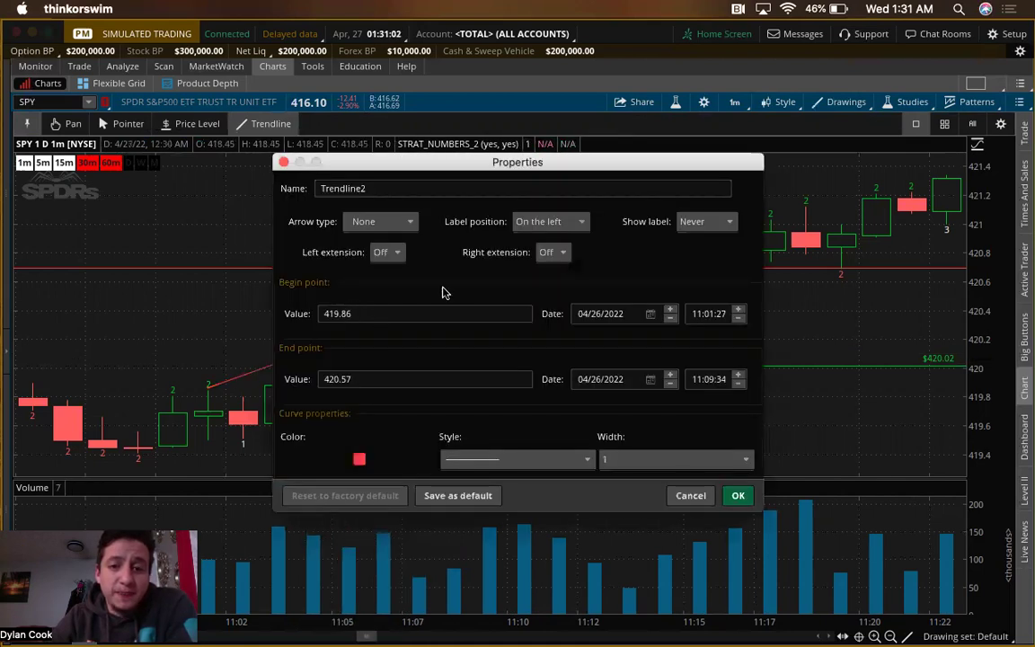
{"action": "left_click", "coordinate": [553, 253]}
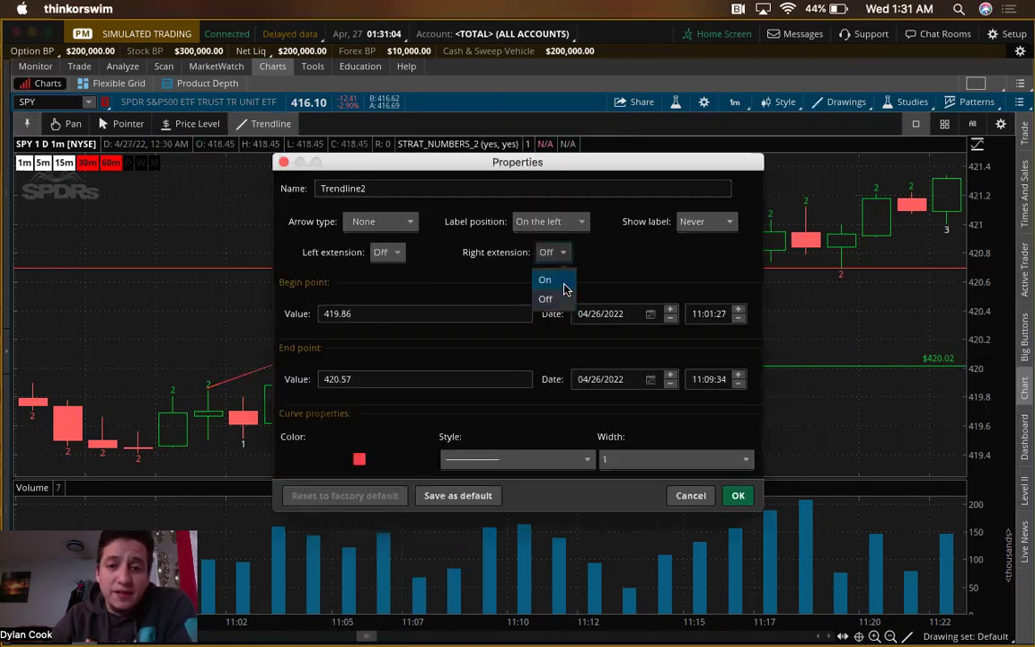
{"action": "left_click", "coordinate": [545, 280]}
{"action": "left_click", "coordinate": [392, 253]}
{"action": "left_click", "coordinate": [388, 280]}
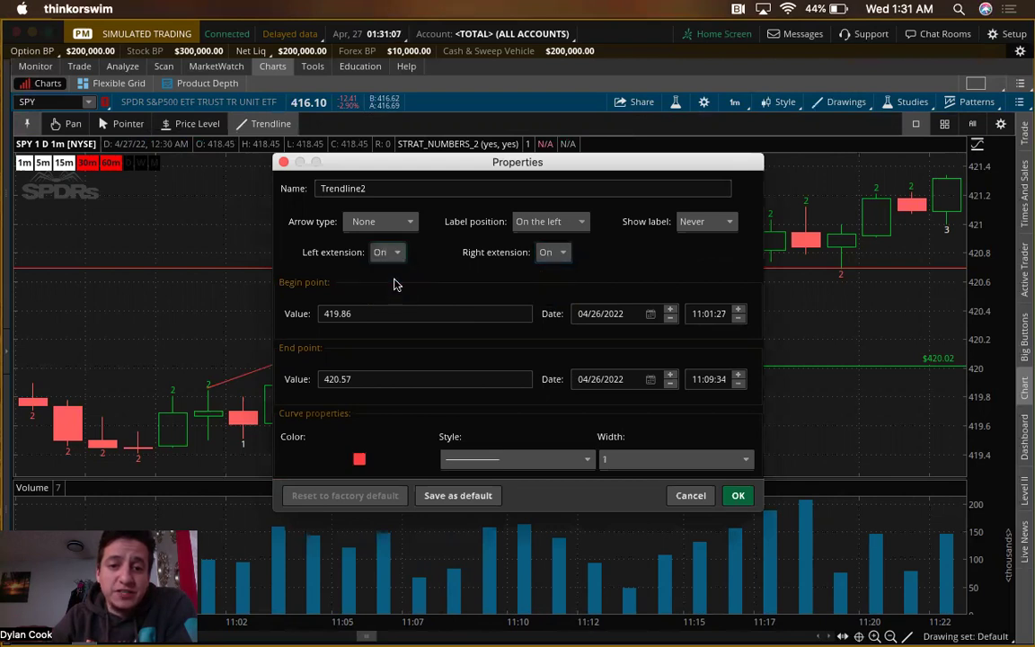
{"action": "left_click", "coordinate": [737, 497]}
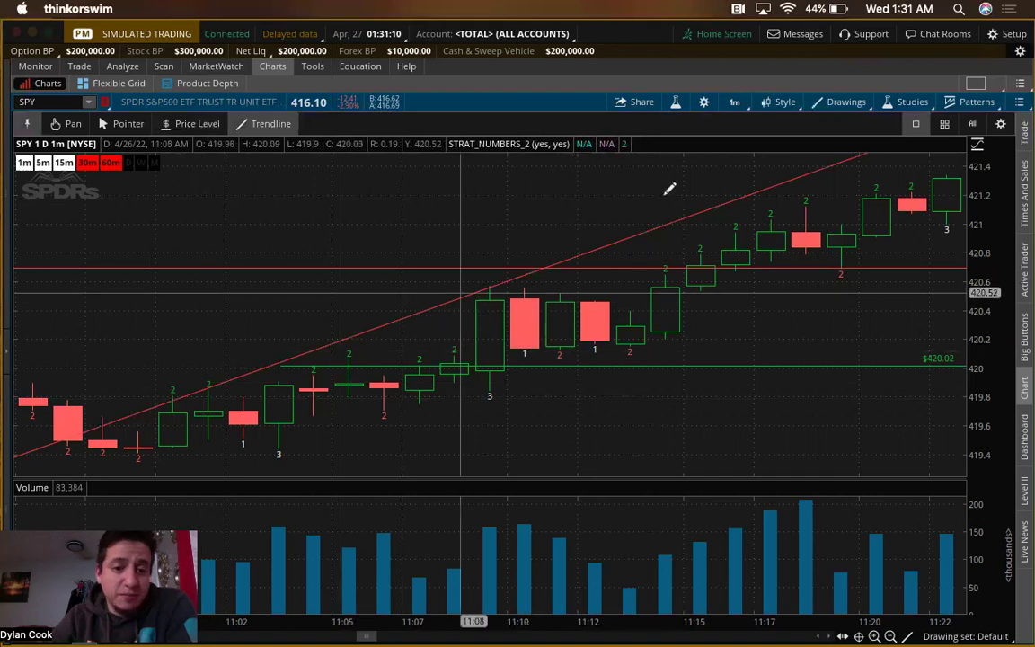
- Turn off the trendline's left extension and make it a dashed cyan line
{"action": "right_click", "coordinate": [388, 322]}
{"action": "left_click", "coordinate": [422, 323]}
{"action": "left_click", "coordinate": [390, 253]}
{"action": "left_click", "coordinate": [386, 298]}
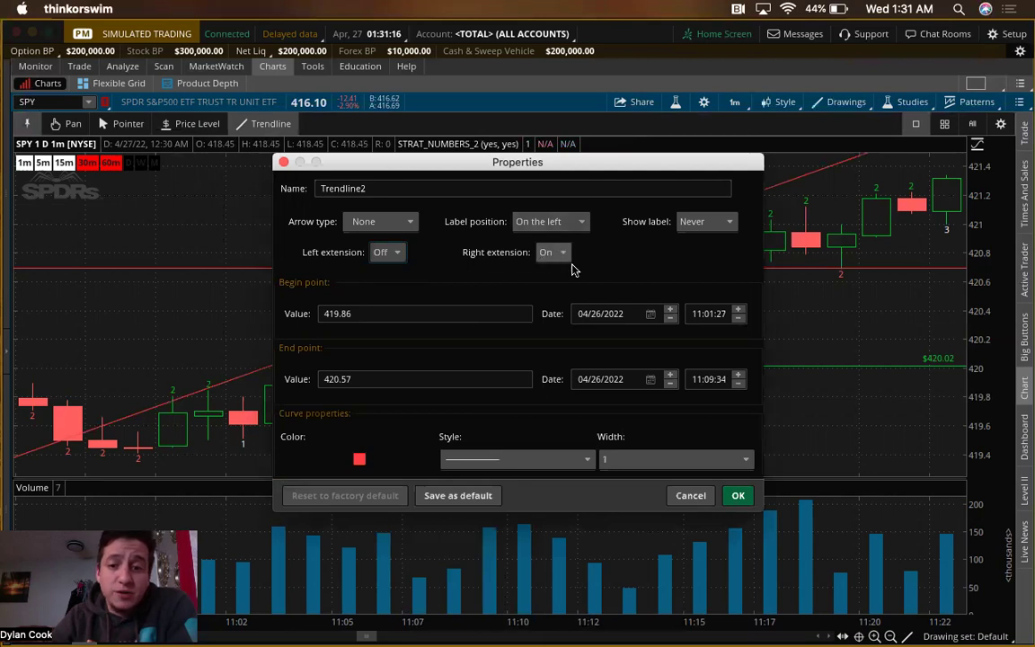
{"action": "left_click", "coordinate": [360, 461]}
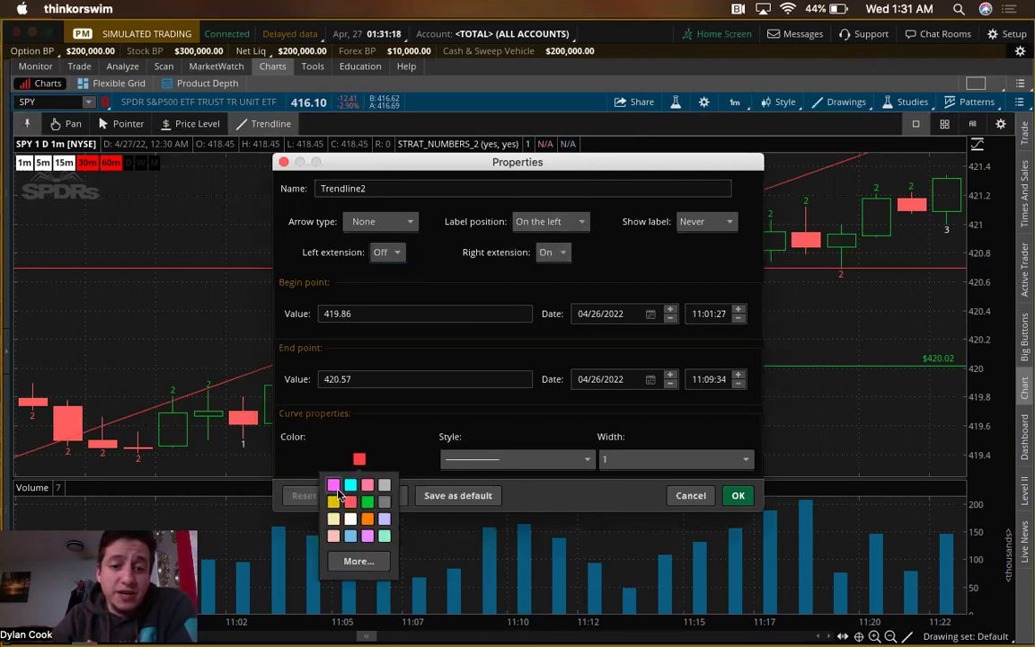
{"action": "left_click", "coordinate": [349, 486]}
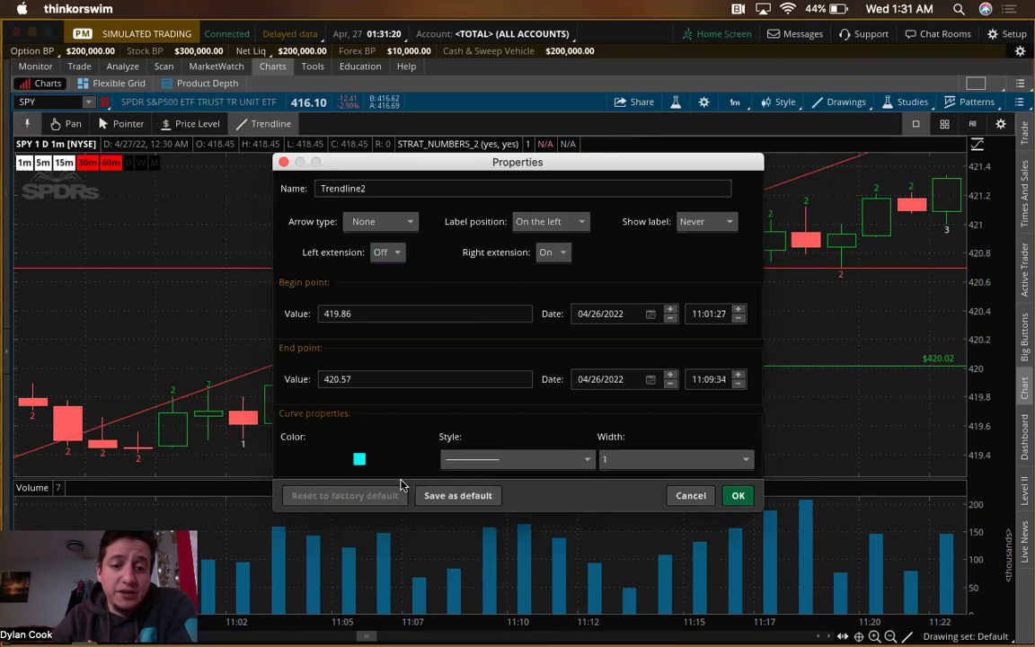
{"action": "left_click", "coordinate": [466, 462]}
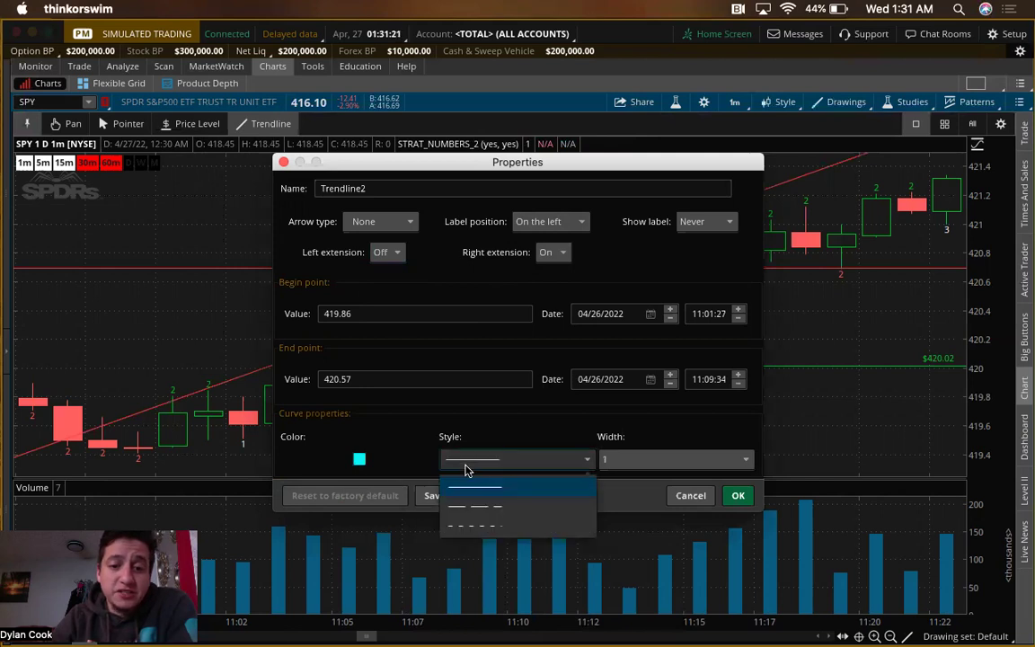
{"action": "left_click", "coordinate": [508, 521]}
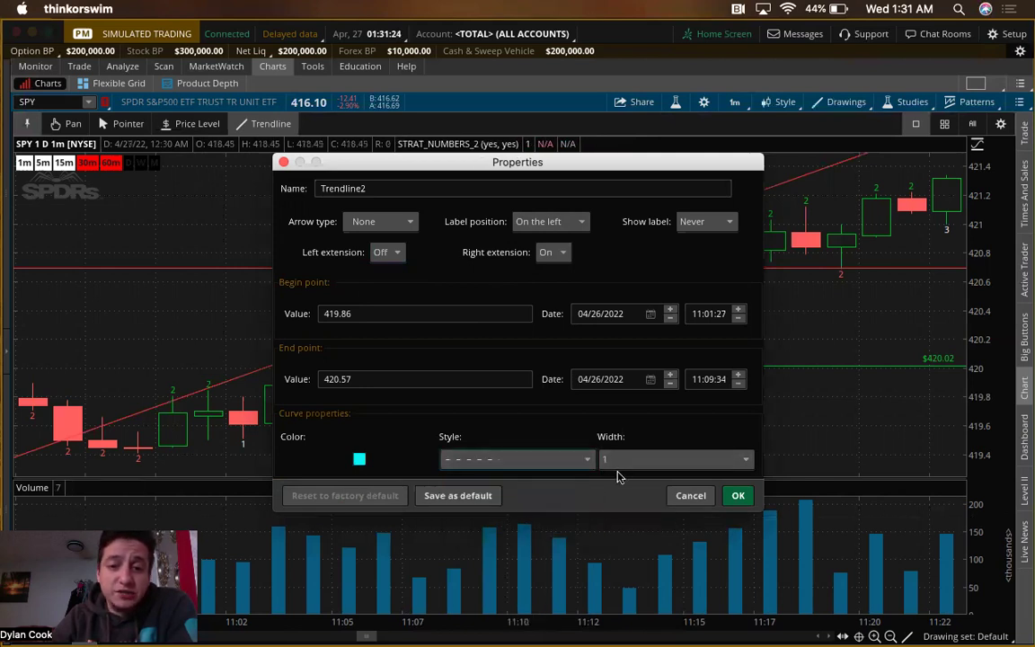
{"action": "left_click", "coordinate": [738, 497]}
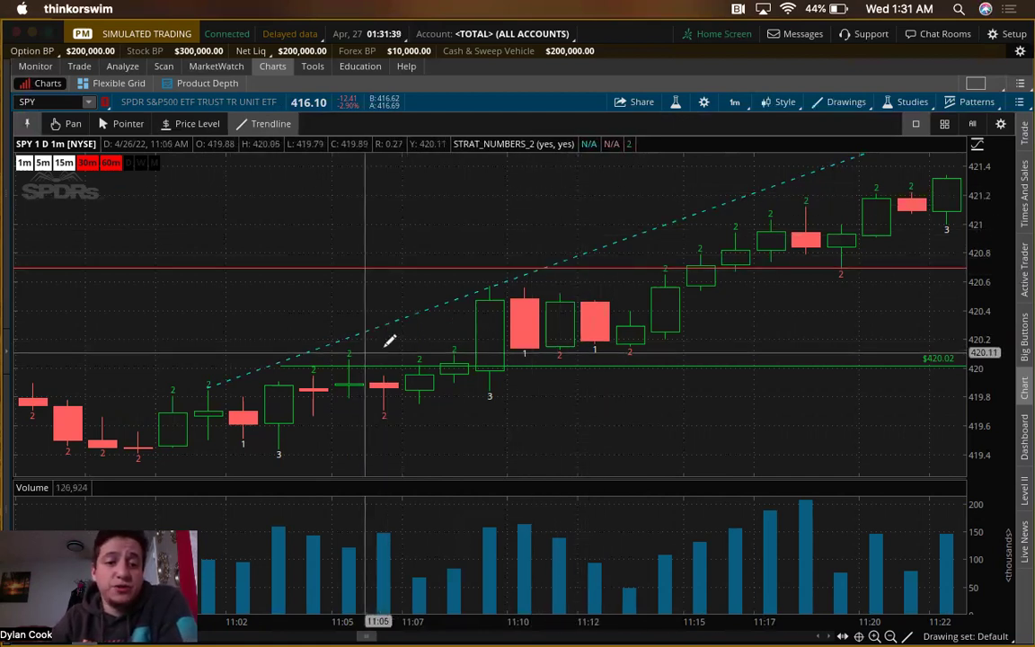
{"action": "left_click", "coordinate": [878, 139]}
- Browse Add study > All Studies > P-R, then close and reopen the Studies menu
{"action": "left_click", "coordinate": [907, 103]}
{"action": "mouse_move", "coordinate": [912, 142]}
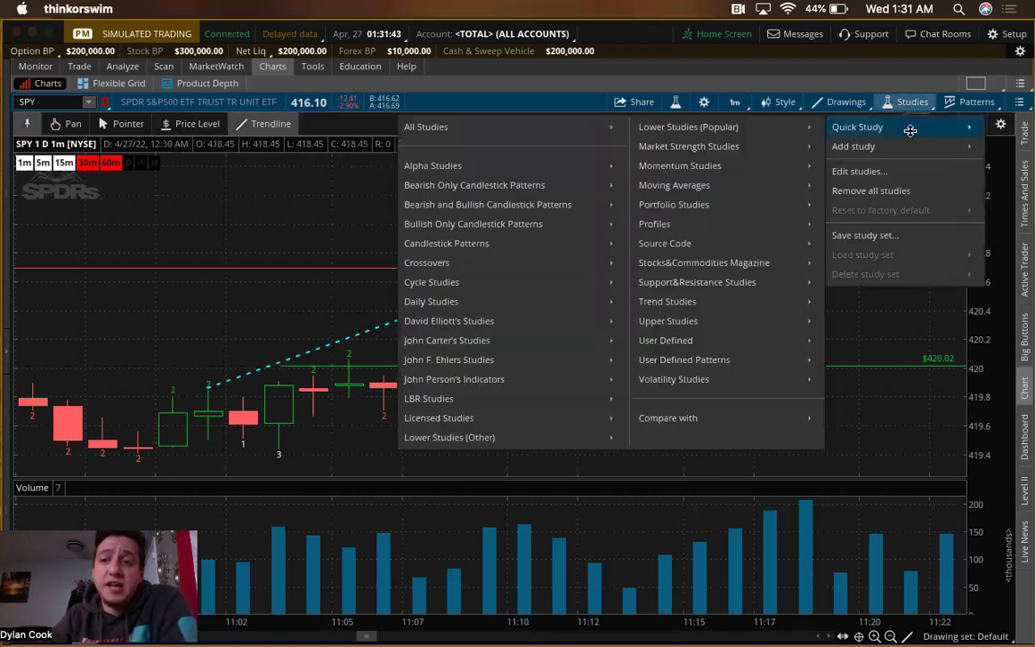
{"action": "mouse_move", "coordinate": [610, 148]}
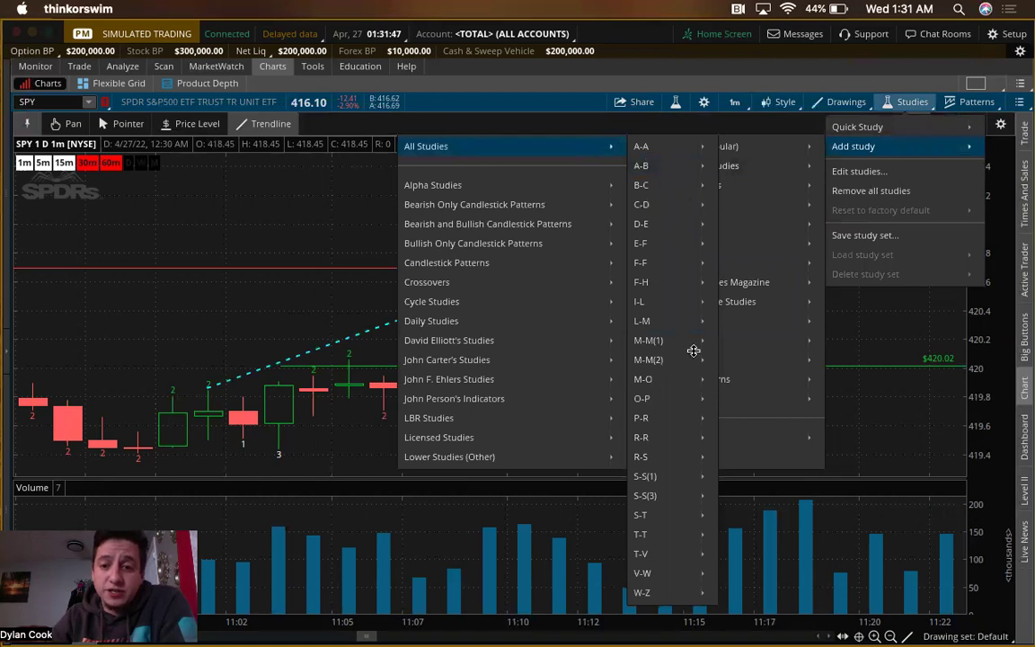
{"action": "mouse_move", "coordinate": [682, 410]}
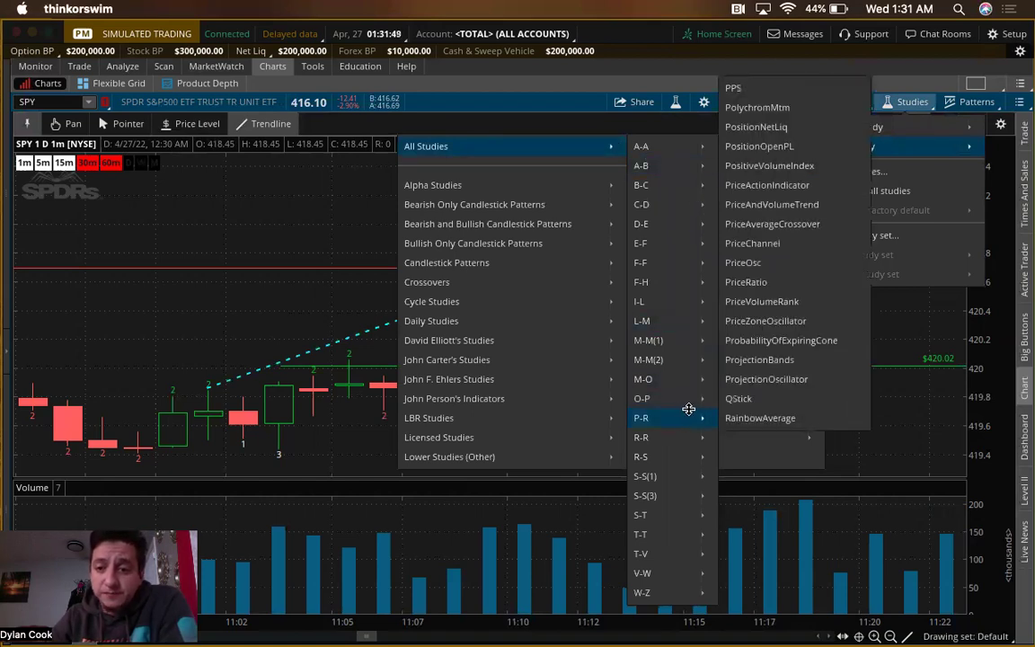
{"action": "mouse_move", "coordinate": [518, 149]}
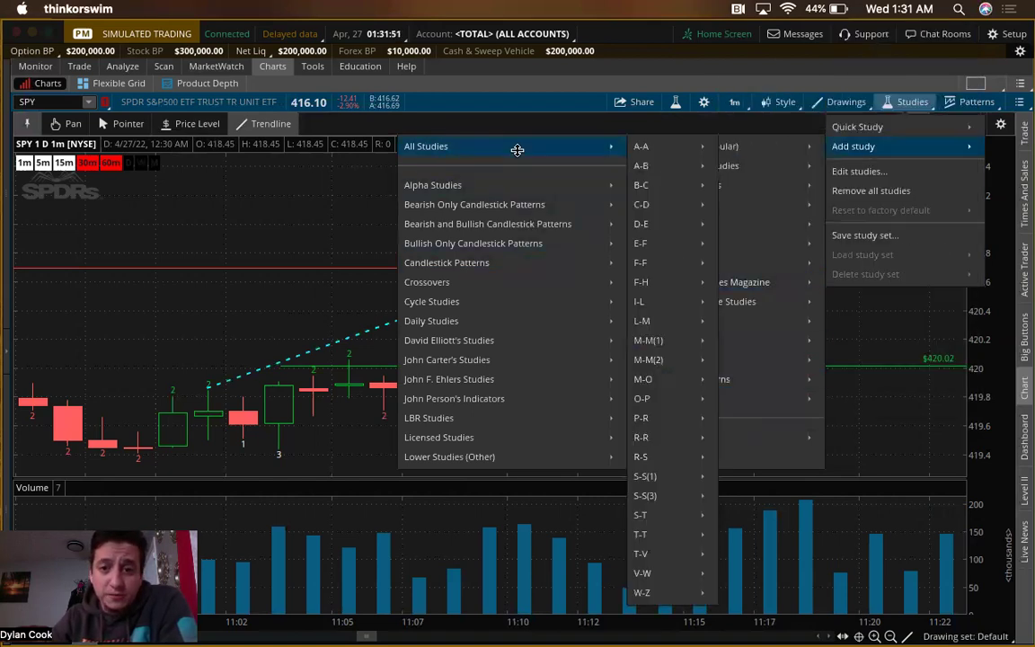
{"action": "left_click", "coordinate": [557, 102]}
{"action": "left_click", "coordinate": [910, 103]}
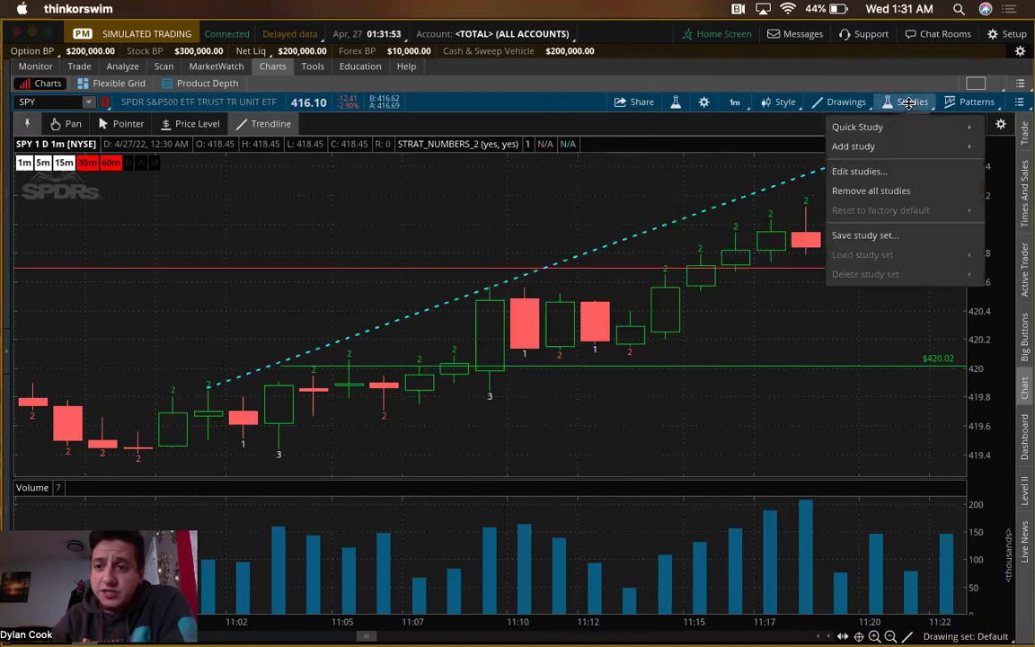
- In Edit Studies, search for and add ParabolicSAR, MACD and RSI, then apply
{"action": "left_click", "coordinate": [858, 172]}
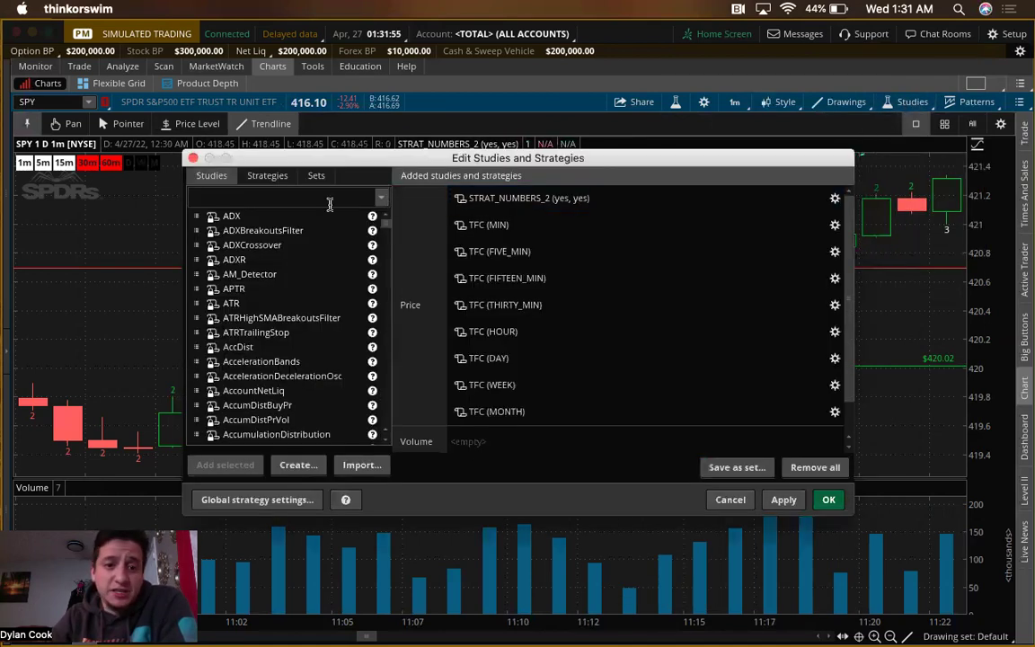
{"action": "type", "text": "par"}
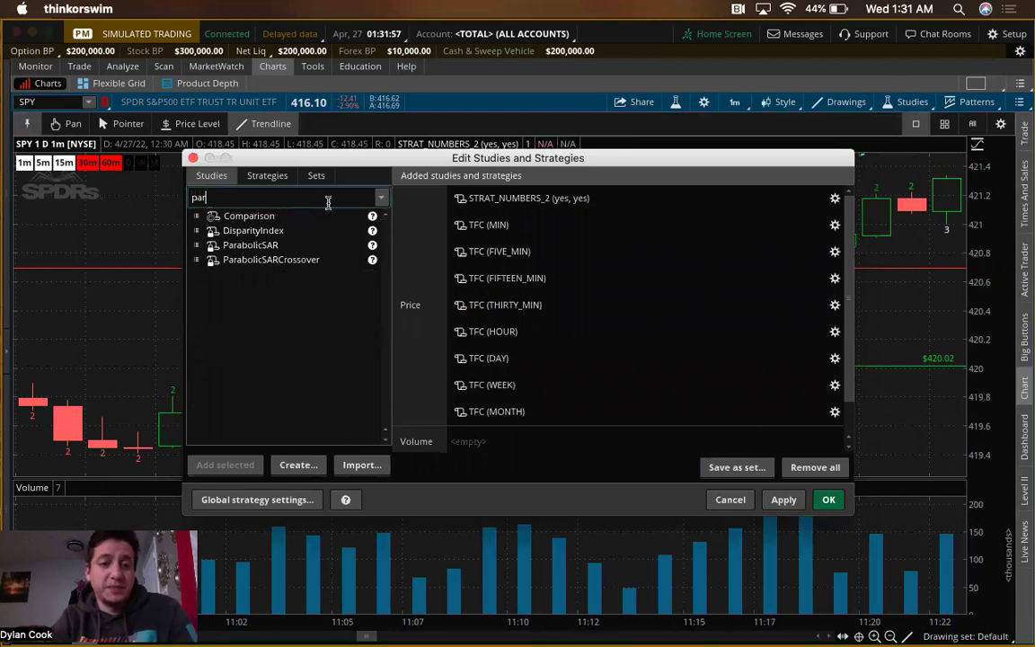
{"action": "left_click", "coordinate": [264, 248]}
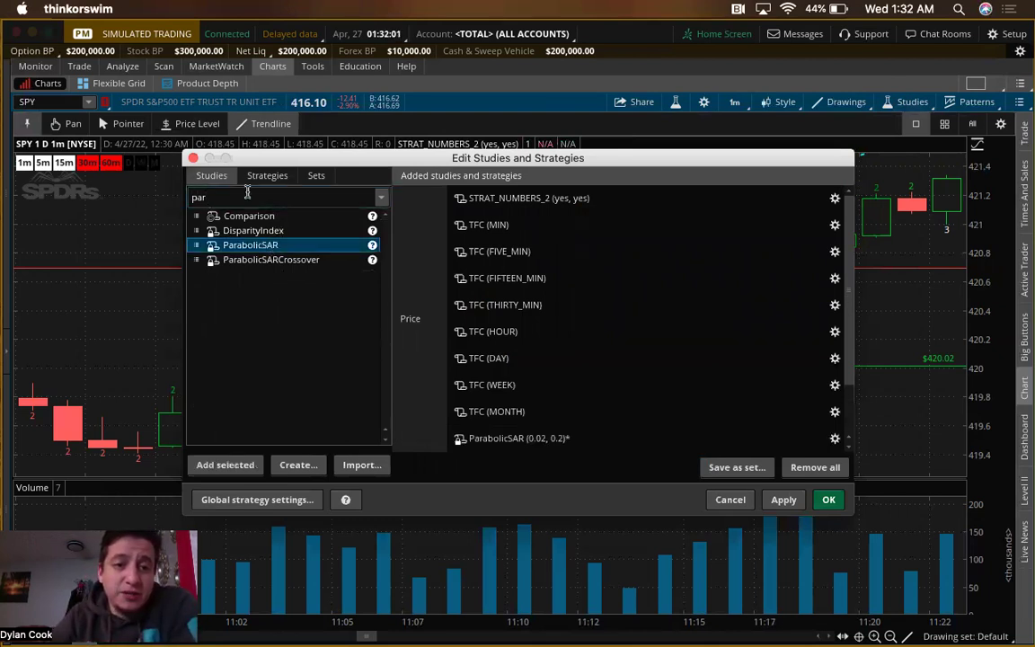
{"action": "key", "text": "BackSpace"}
{"action": "type", "text": "macd"}
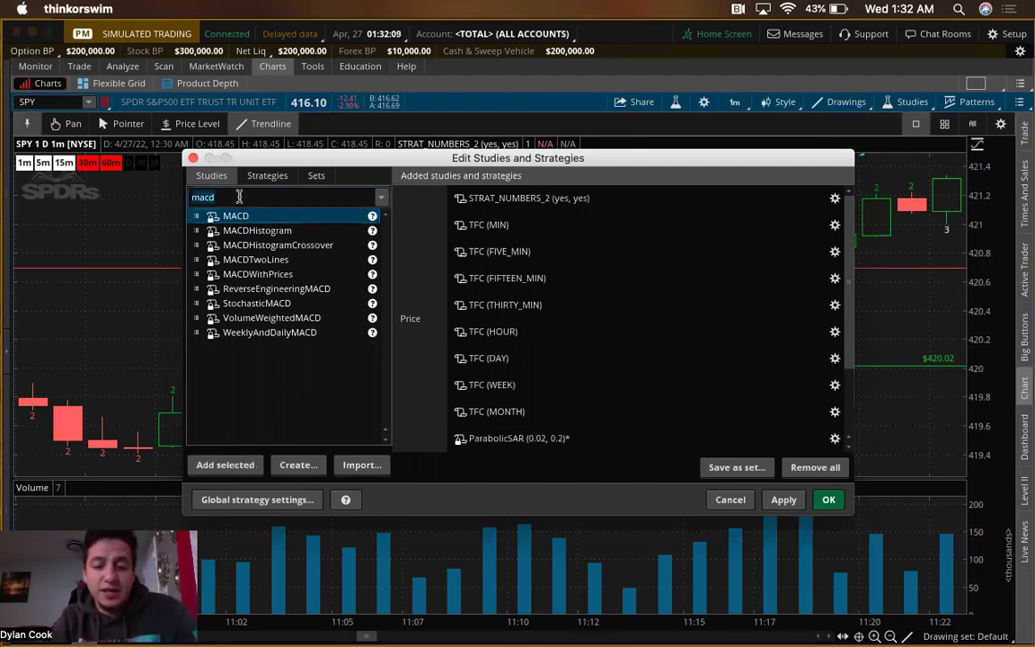
{"action": "type", "text": "rsi"}
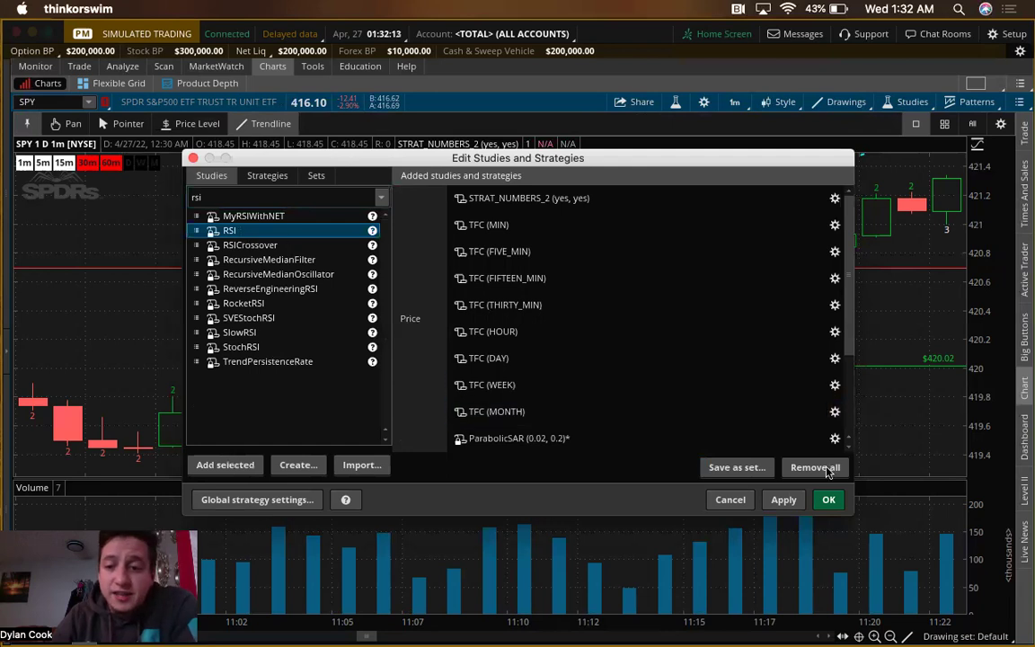
{"action": "left_click", "coordinate": [784, 500]}
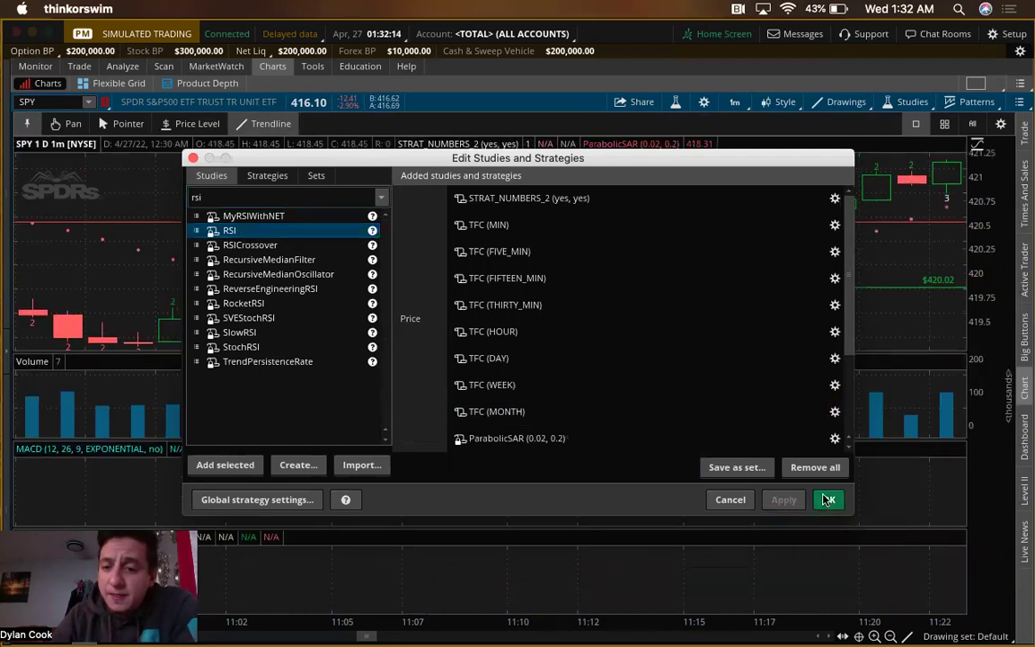
{"action": "left_click", "coordinate": [827, 498]}
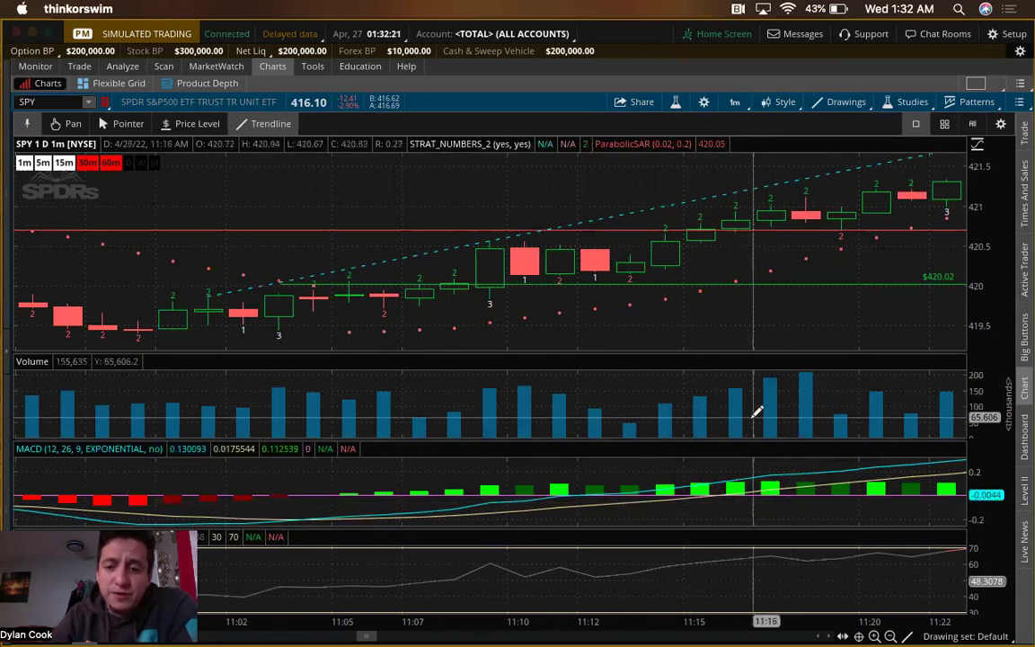
- Switch the SPY chart to 20 days of 1-hour bars and zoom into mid-April
{"action": "left_click", "coordinate": [735, 101]}
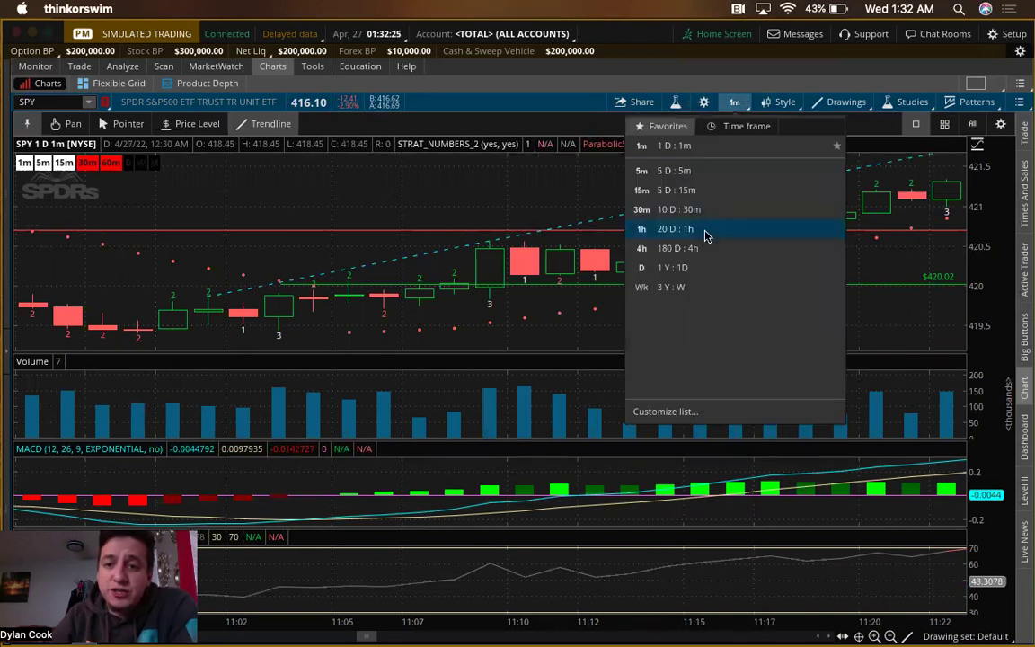
{"action": "left_click", "coordinate": [676, 229]}
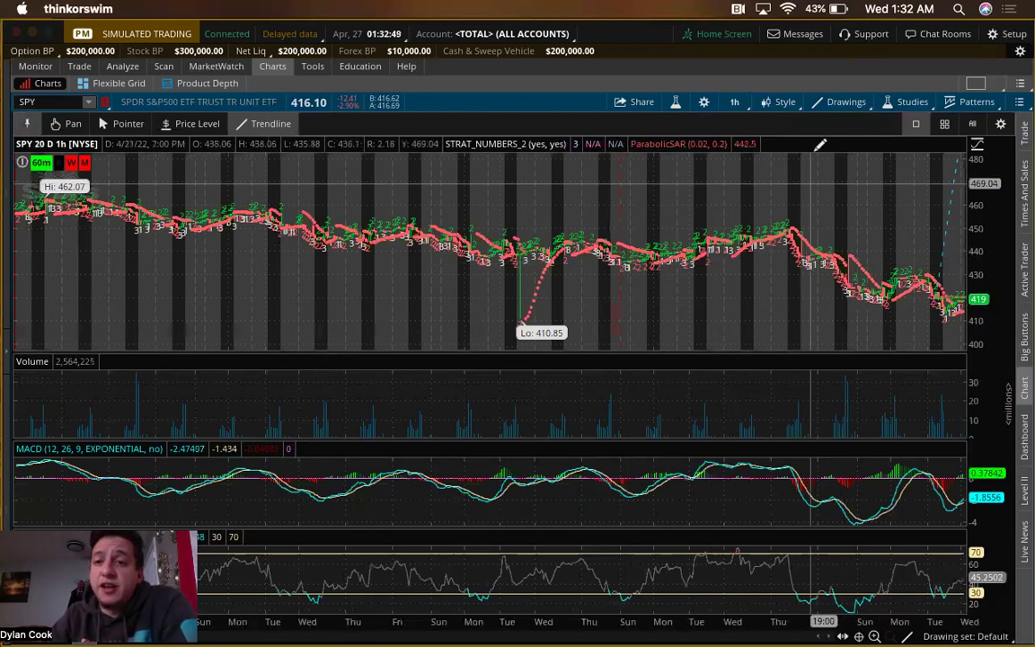
{"action": "middle_click", "coordinate": [586, 167]}
{"action": "left_click", "coordinate": [586, 204]}
{"action": "left_click_drag", "start_coordinate": [571, 191], "coordinate": [650, 207]}
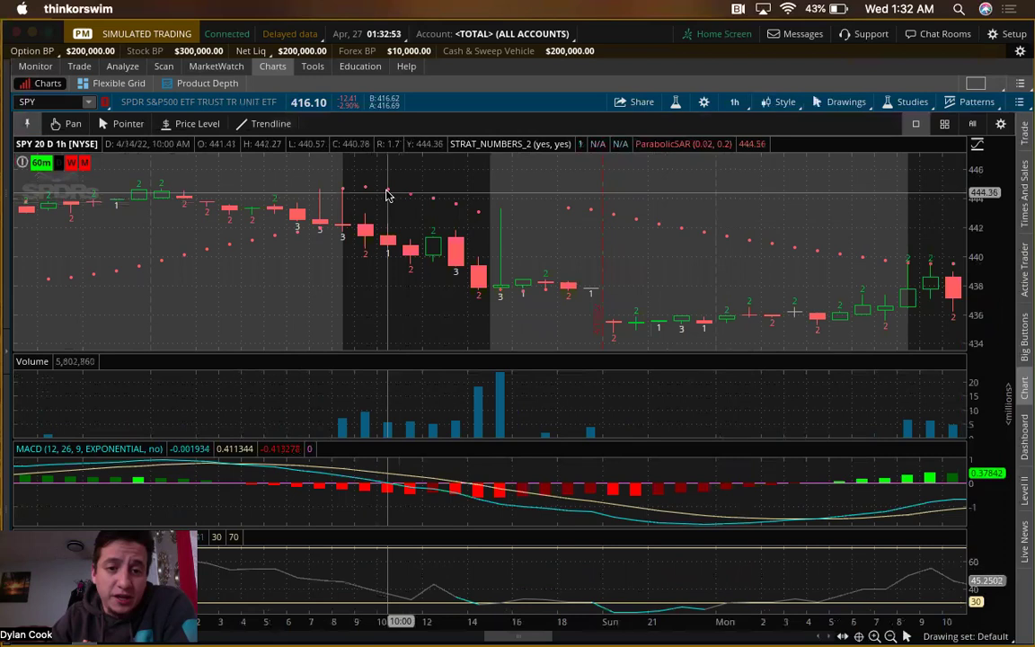
- Restyle the Parabolic SAR plot as yellow triangles and apply it to the chart
{"action": "right_click", "coordinate": [391, 193]}
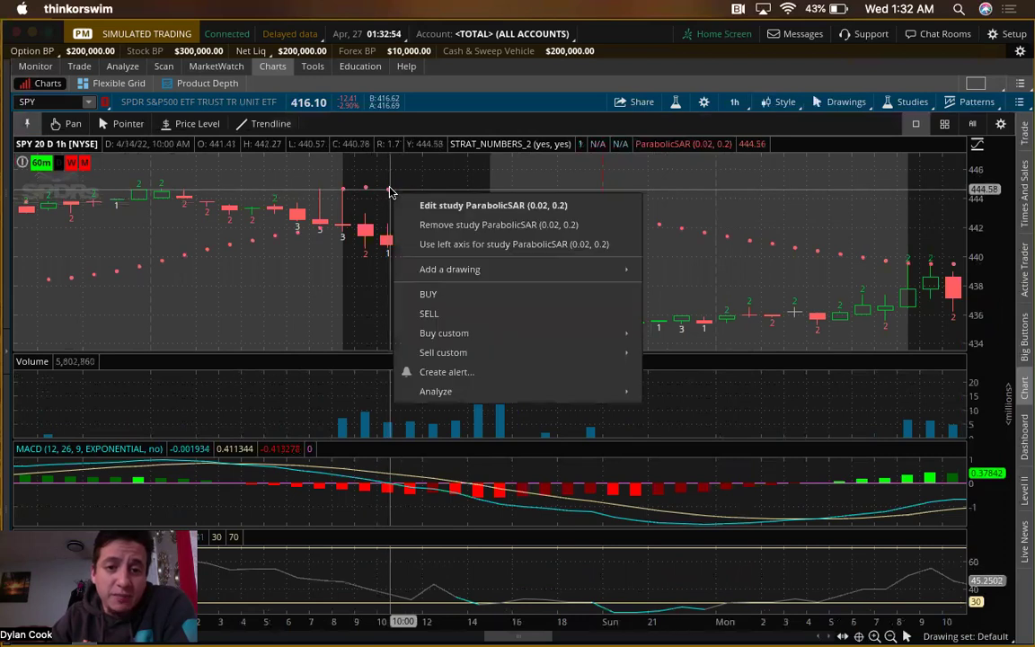
{"action": "left_click", "coordinate": [430, 208]}
{"action": "left_click", "coordinate": [356, 374]}
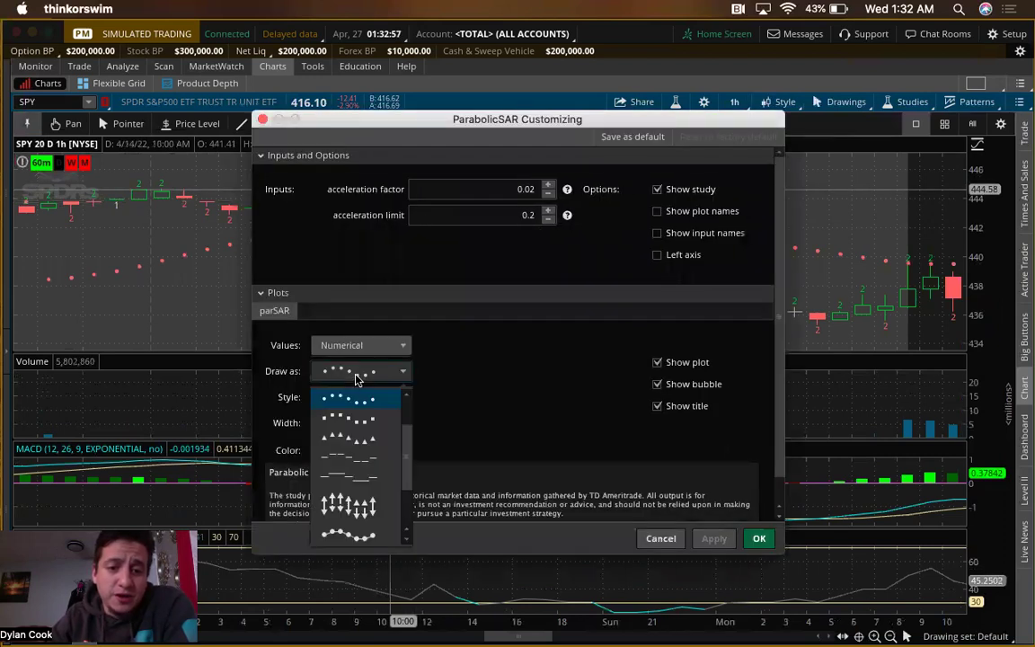
{"action": "left_click", "coordinate": [357, 439]}
{"action": "left_click", "coordinate": [319, 450]}
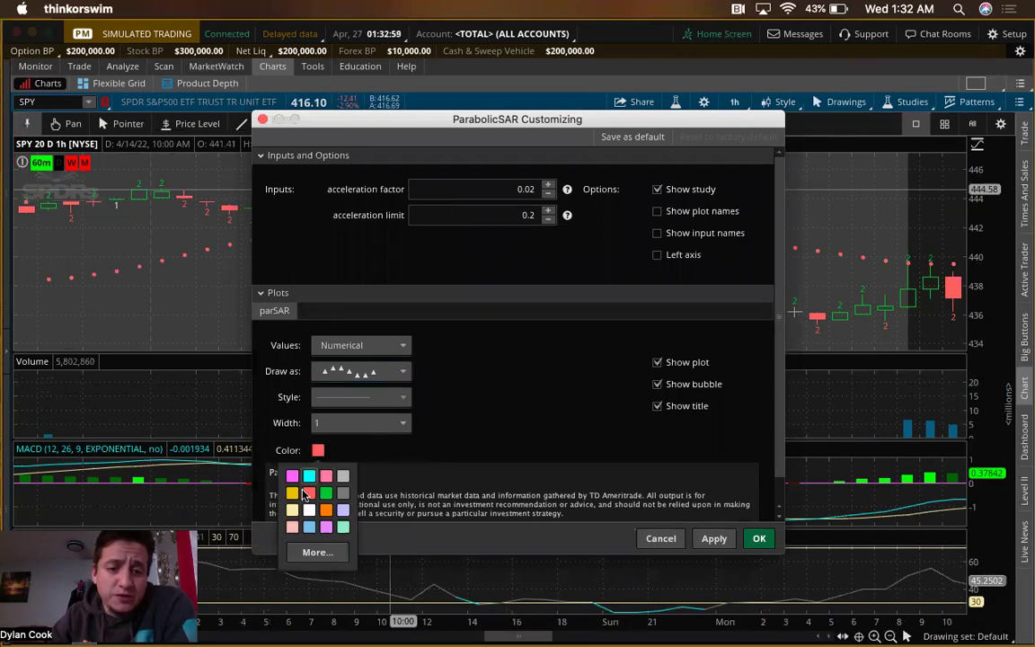
{"action": "left_click", "coordinate": [326, 511]}
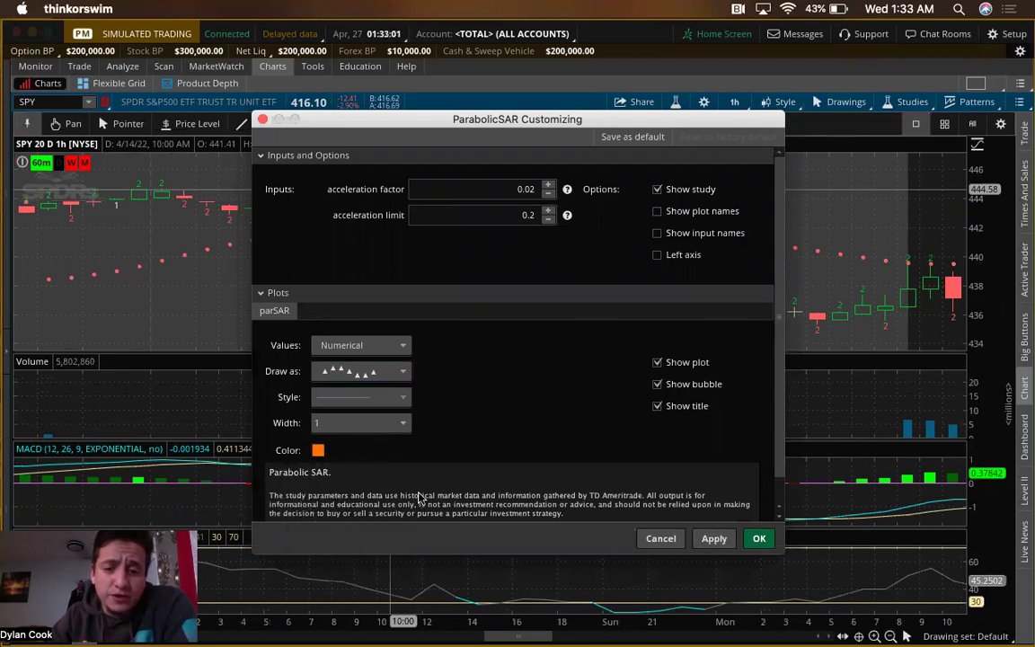
{"action": "left_click", "coordinate": [319, 450]}
{"action": "left_click", "coordinate": [290, 497]}
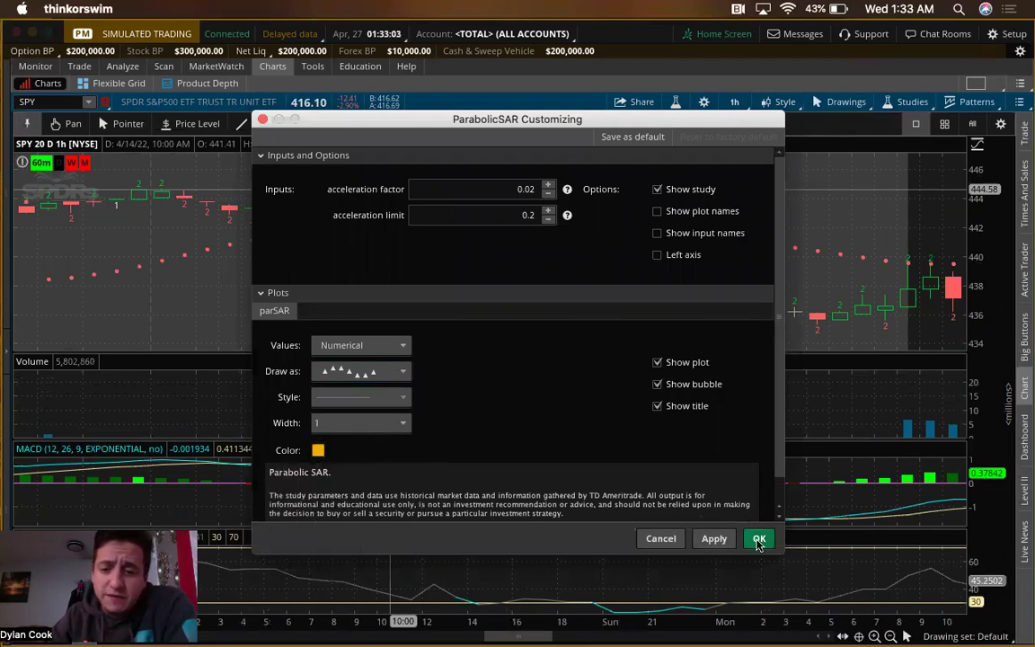
{"action": "left_click", "coordinate": [717, 539]}
{"action": "left_click", "coordinate": [758, 538]}
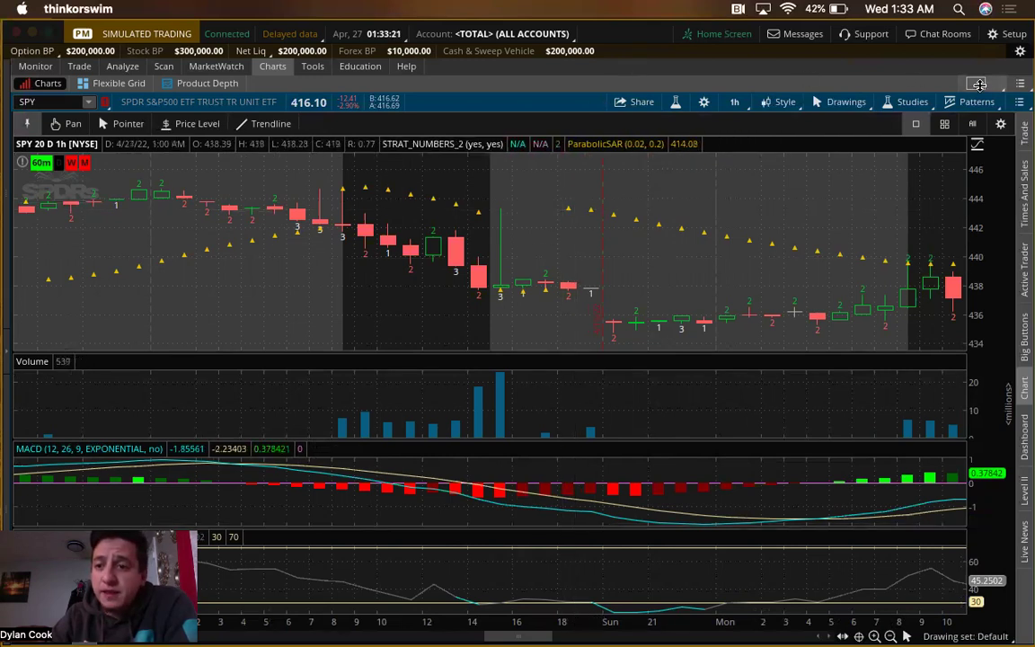
- Enlarge the price pane, then rescale the MACD pane and the RSI pane to 25–70
{"action": "left_click", "coordinate": [932, 102]}
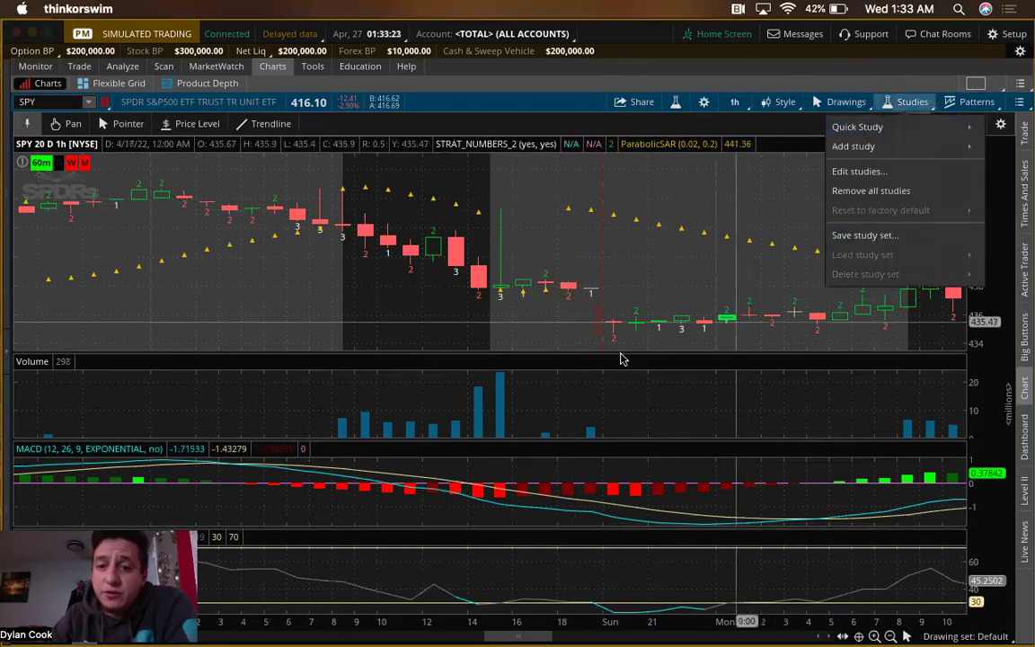
{"action": "left_click", "coordinate": [573, 356]}
{"action": "left_click_drag", "start_coordinate": [572, 350], "coordinate": [588, 441]}
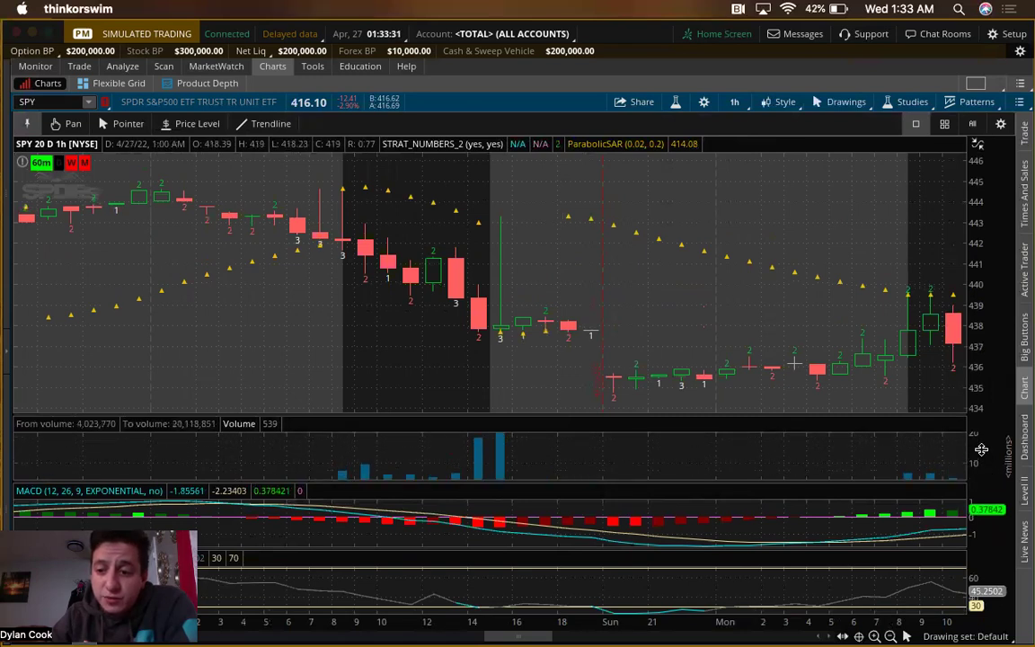
{"action": "left_click_drag", "start_coordinate": [983, 524], "coordinate": [1000, 490]}
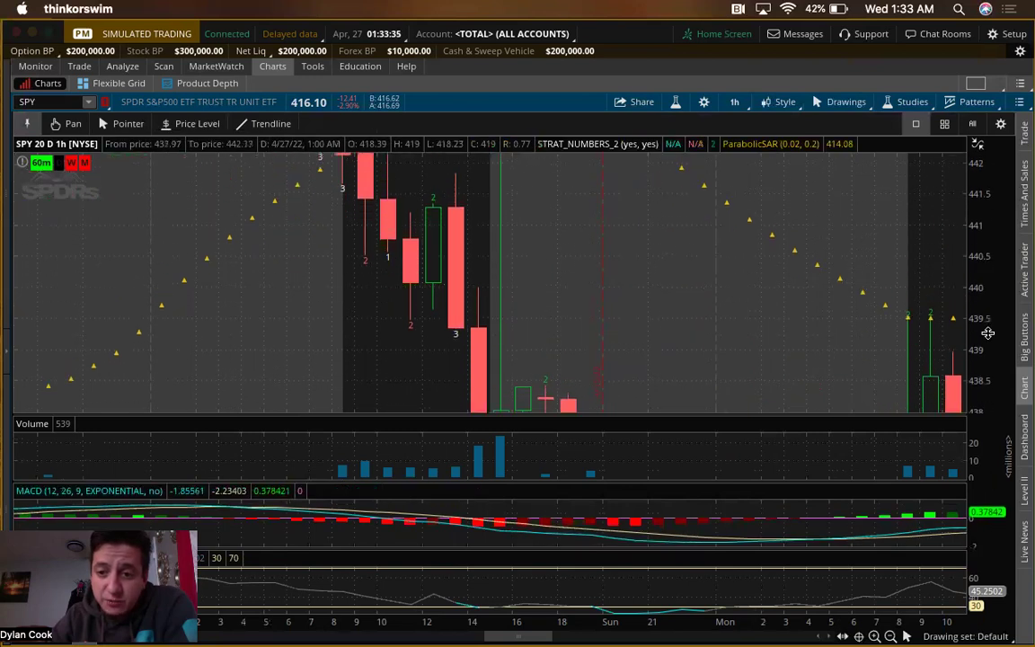
{"action": "left_click_drag", "start_coordinate": [989, 590], "coordinate": [995, 599]}
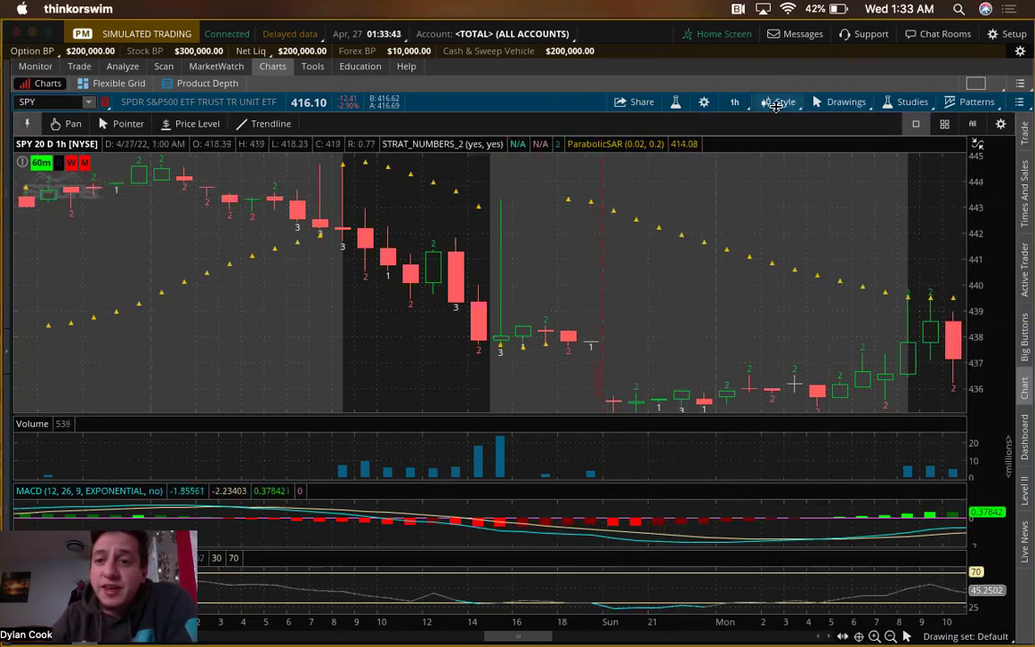
{"action": "left_click", "coordinate": [776, 106]}
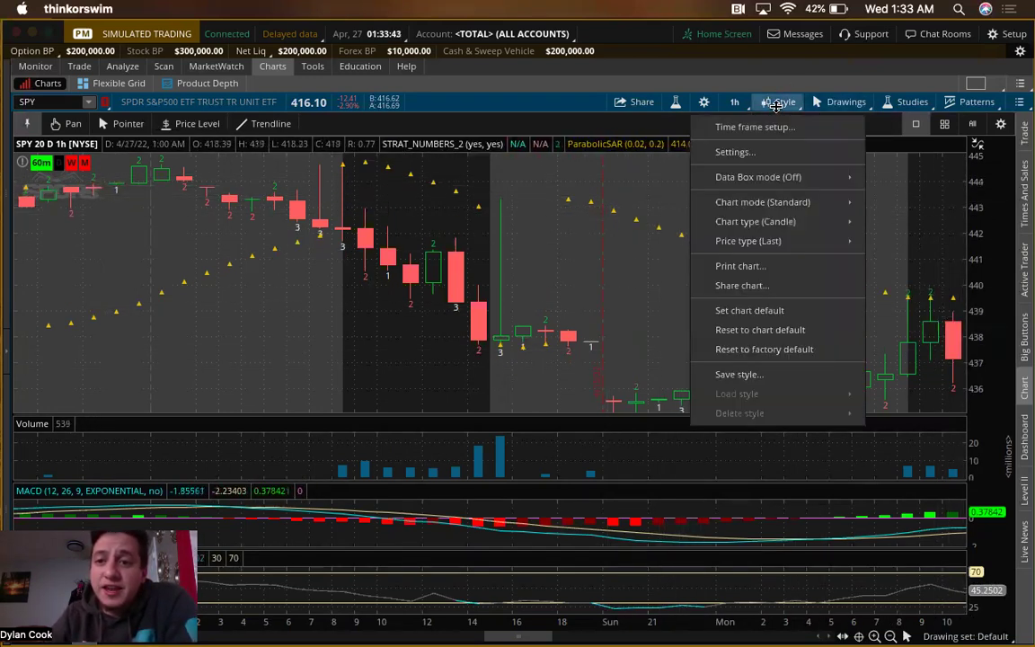
- Set Snap drawings to OHLC in the General chart settings
{"action": "left_click", "coordinate": [765, 151]}
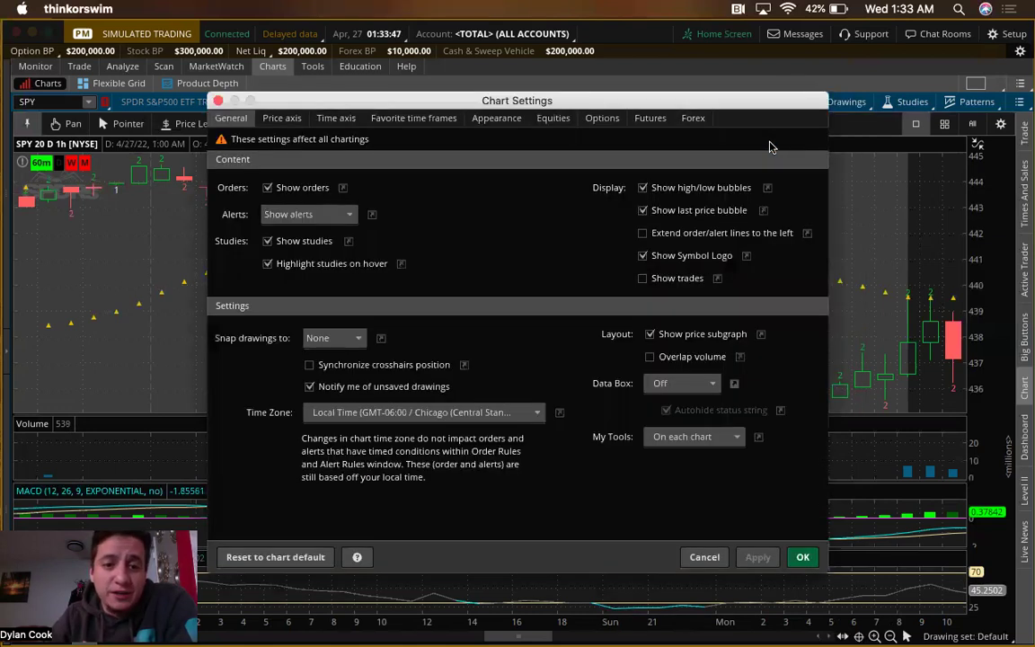
{"action": "left_click", "coordinate": [219, 101]}
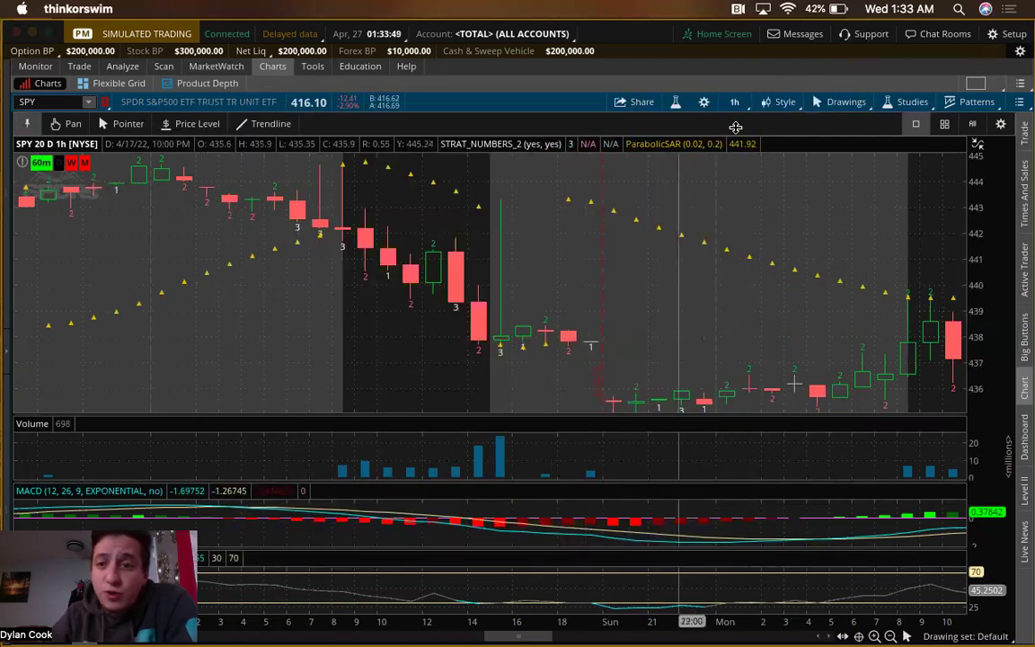
{"action": "left_click", "coordinate": [783, 103]}
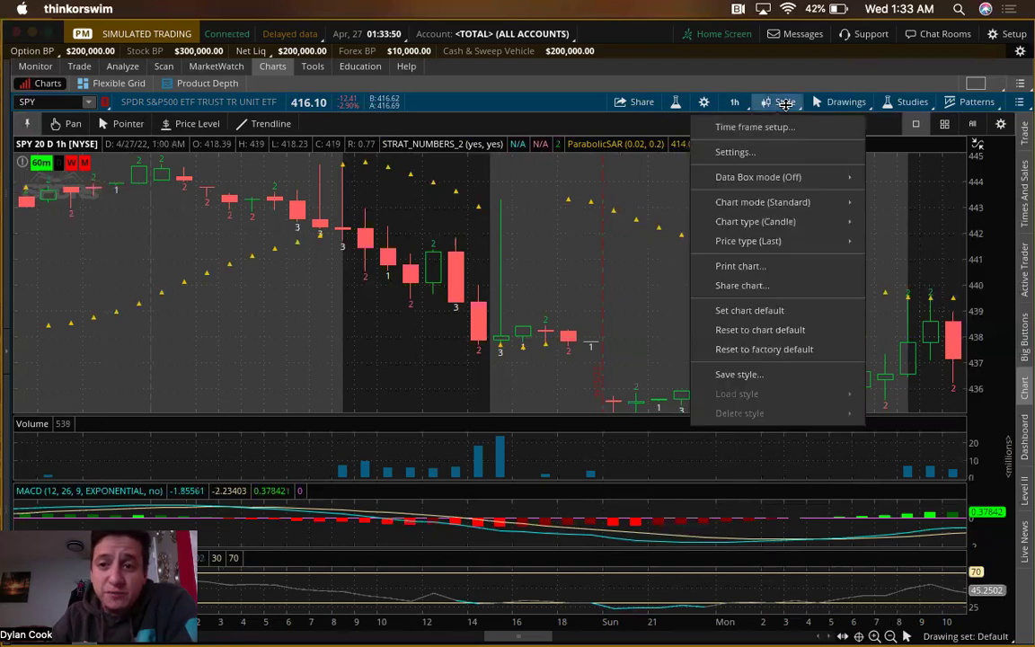
{"action": "left_click", "coordinate": [771, 151]}
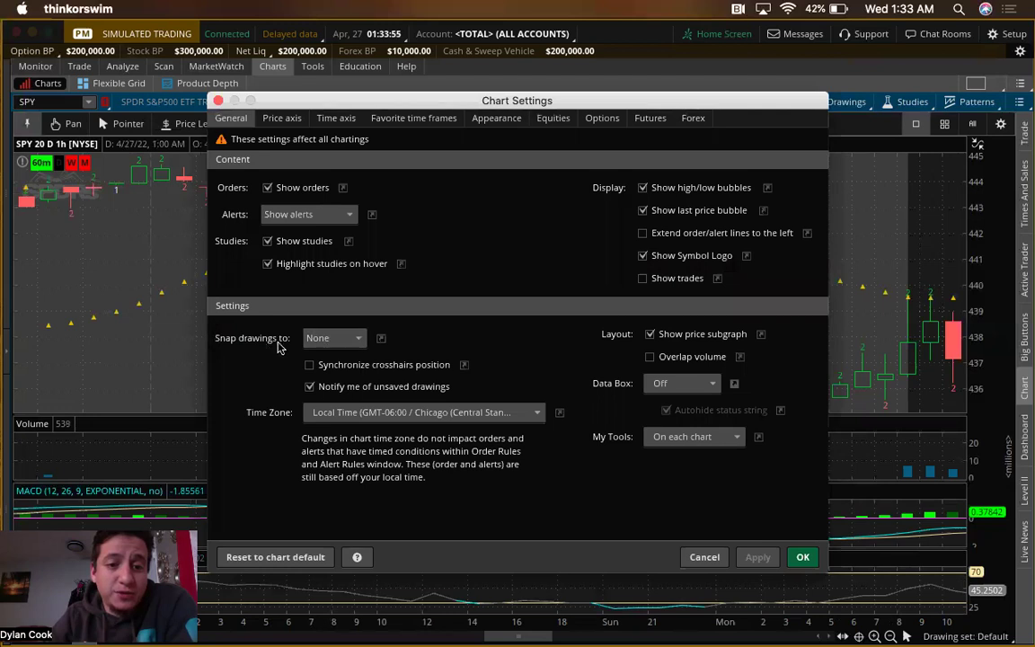
{"action": "left_click", "coordinate": [322, 339]}
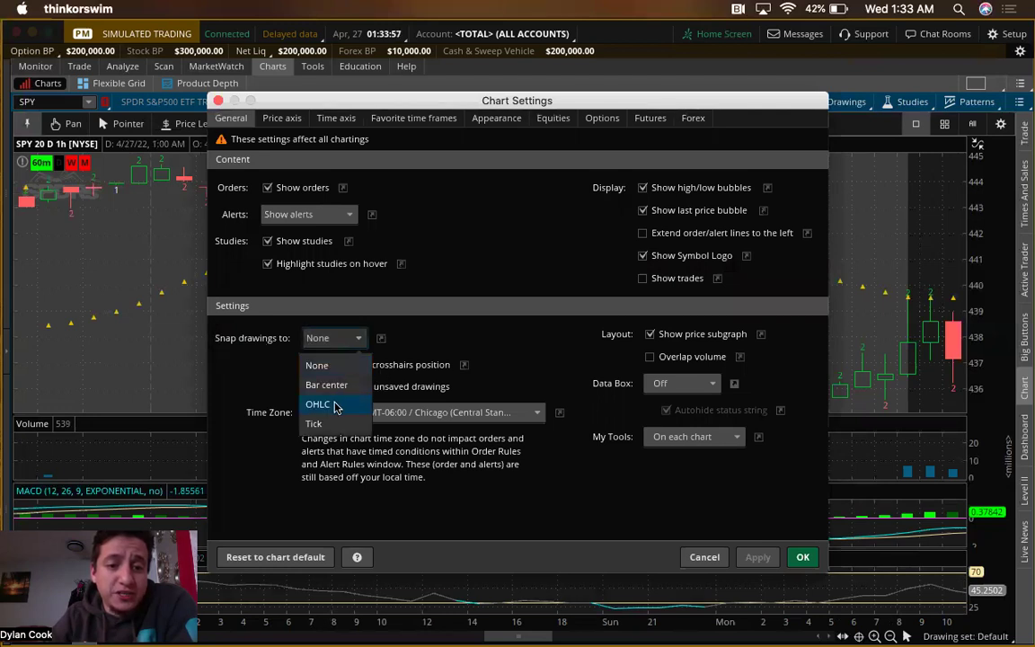
{"action": "left_click", "coordinate": [319, 405]}
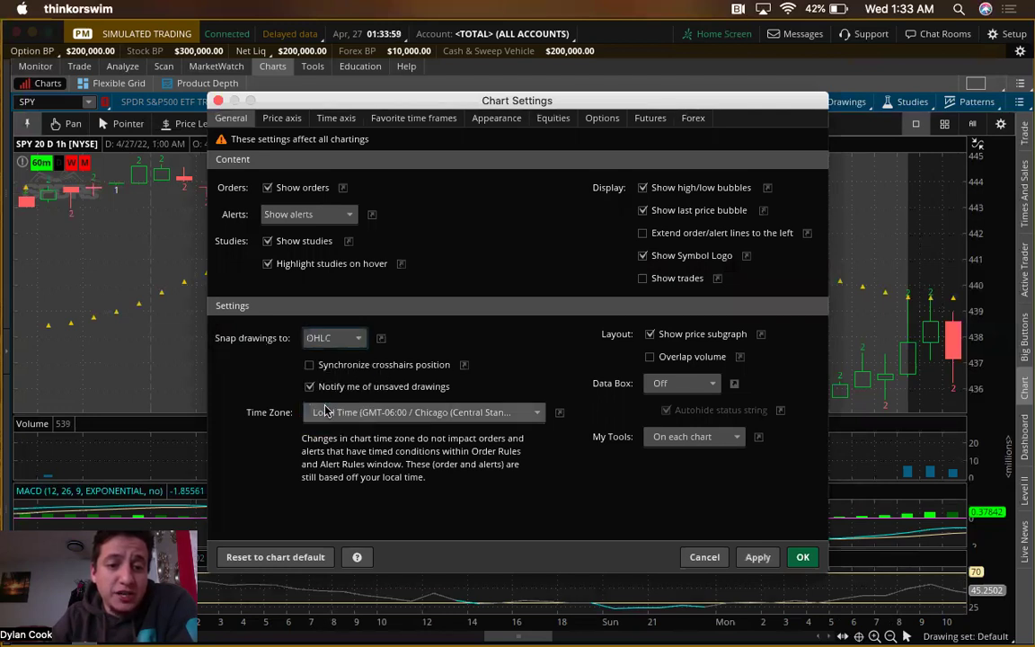
{"action": "left_click", "coordinate": [804, 557]}
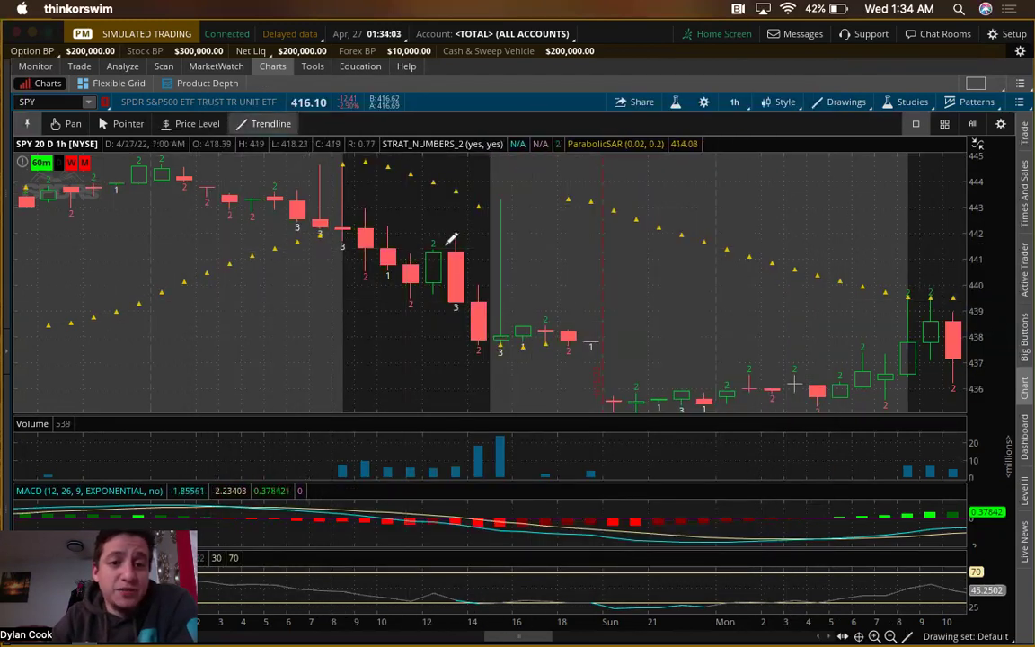
- Draw a short trendline over two candles and a downtrend line from 444.6 to about 439
{"action": "left_click", "coordinate": [410, 253]}
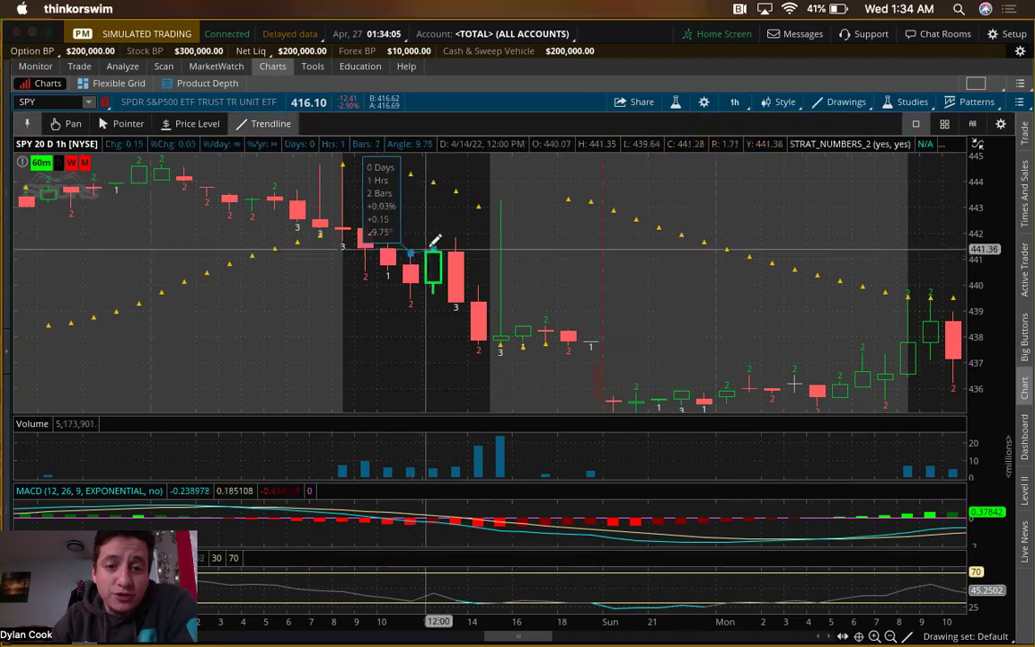
{"action": "left_click", "coordinate": [454, 233]}
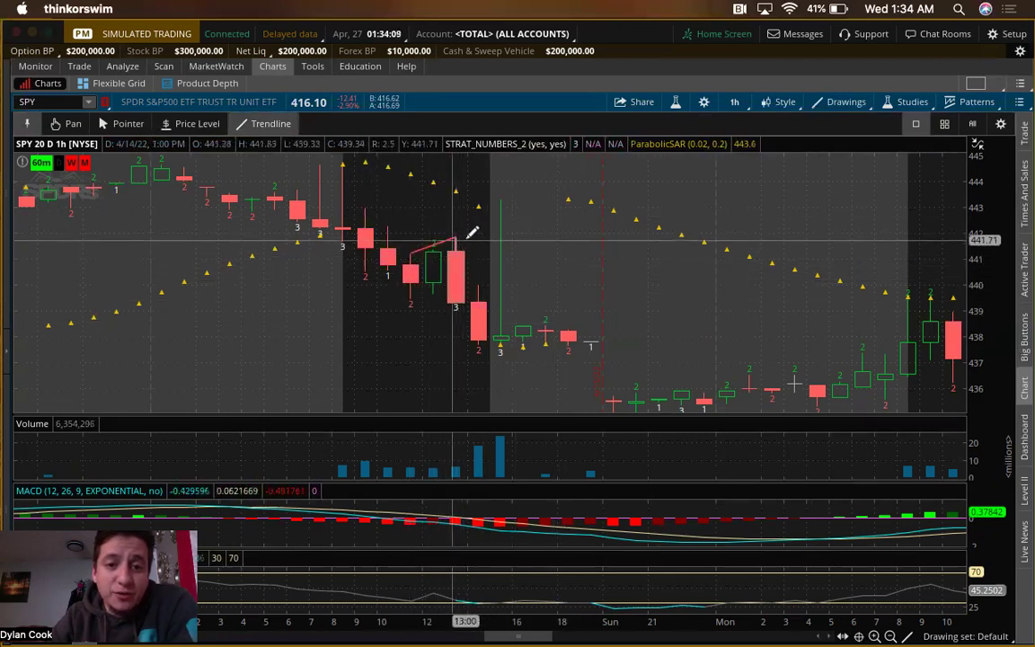
{"action": "left_click", "coordinate": [343, 161]}
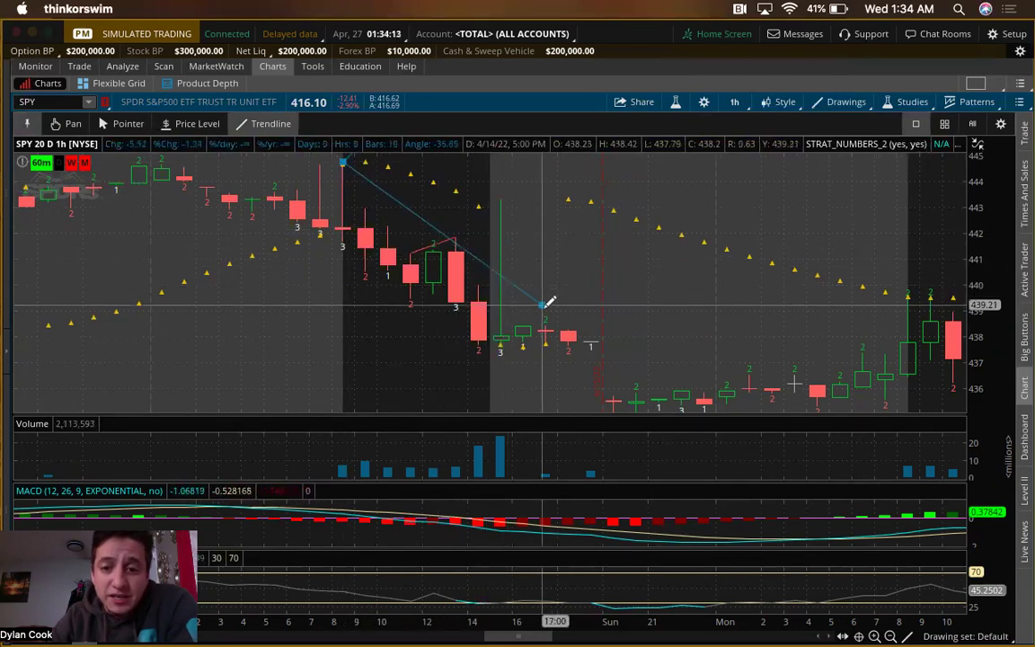
{"action": "left_click", "coordinate": [546, 319]}
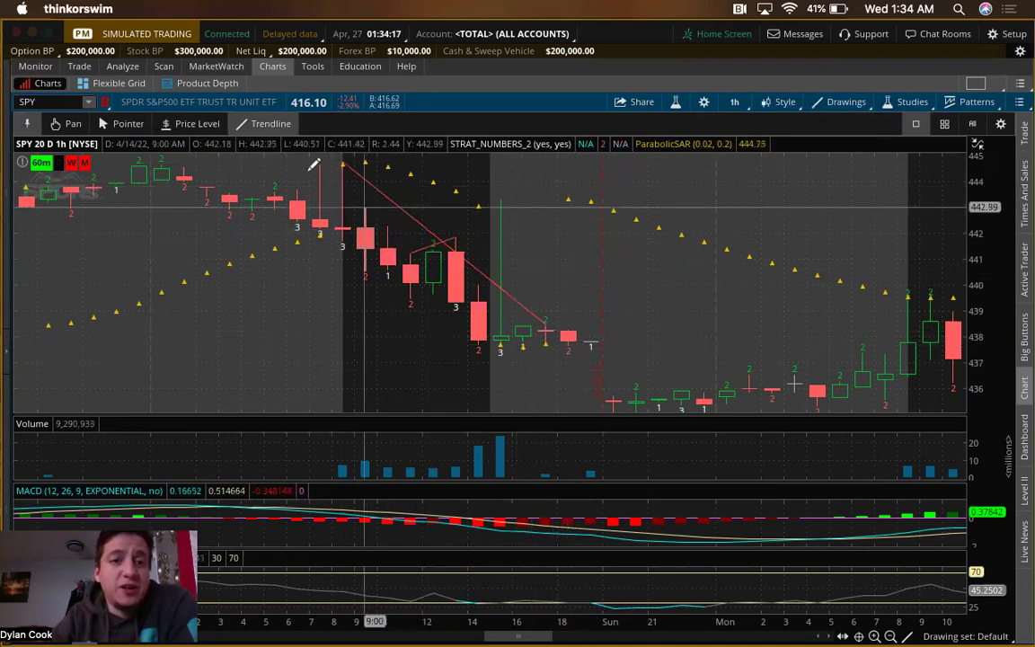
{"action": "left_click", "coordinate": [197, 124]}
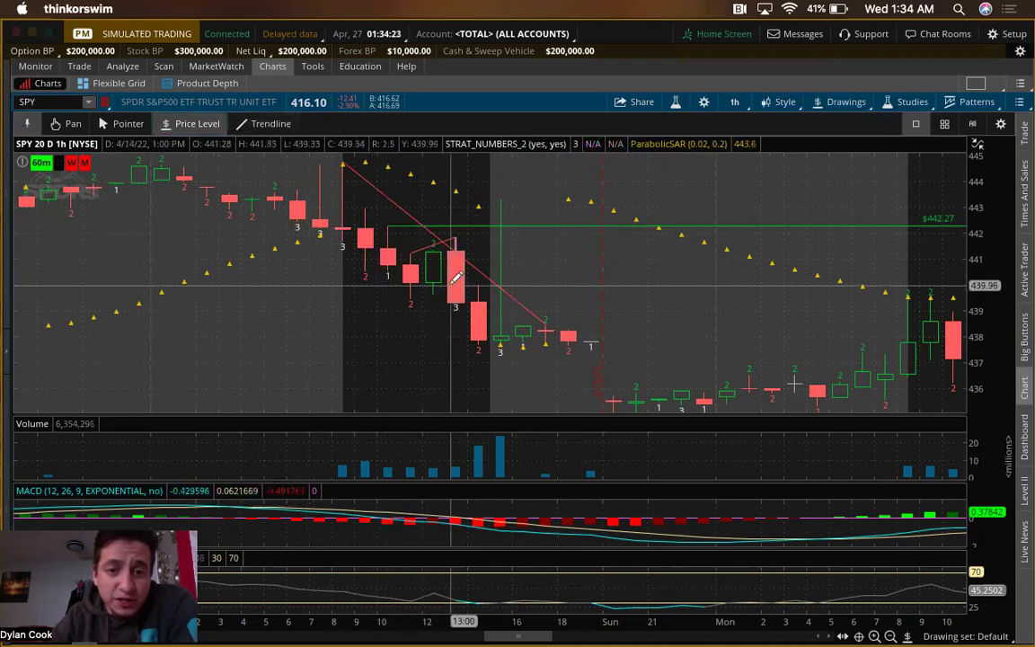
- Add price levels at 442.95 and 444.64, then widen the price axis to 434–446
{"action": "left_click", "coordinate": [365, 209]}
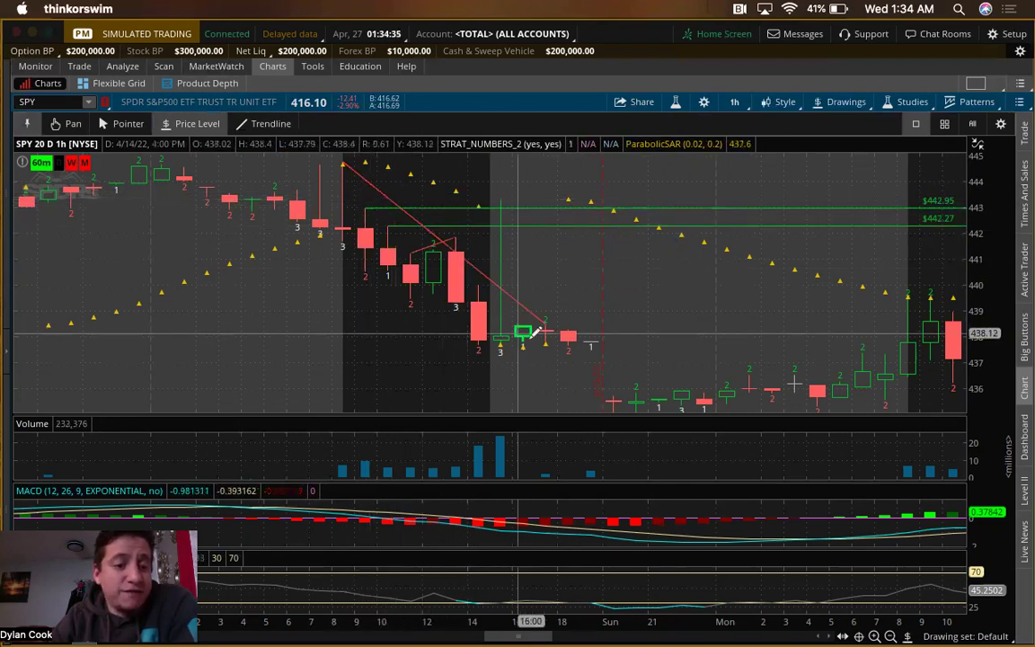
{"action": "left_click", "coordinate": [328, 160]}
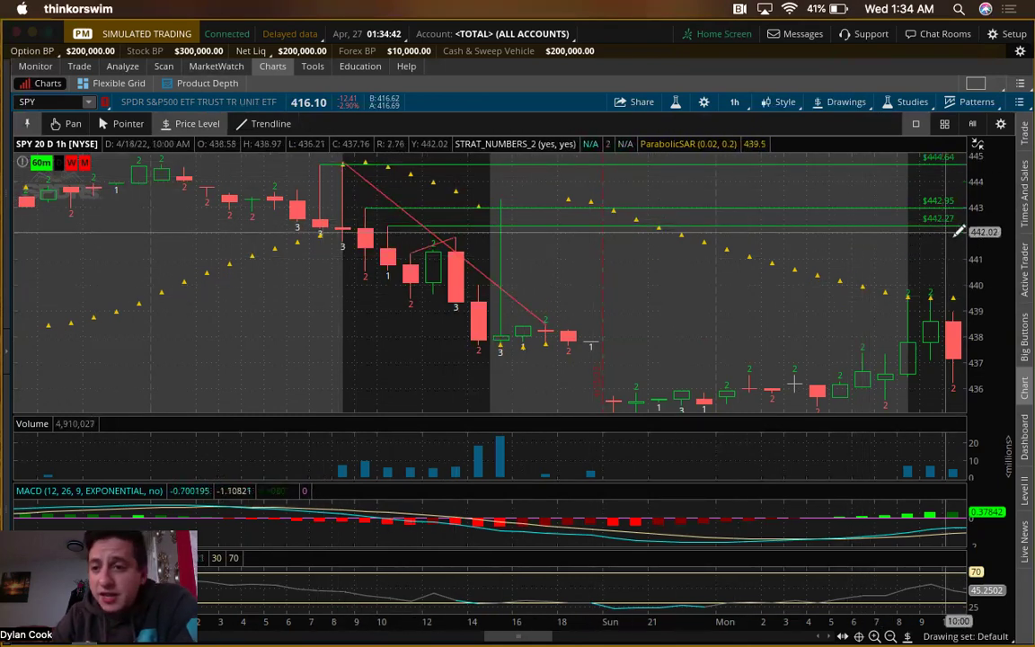
{"action": "left_click_drag", "start_coordinate": [993, 245], "coordinate": [1000, 290]}
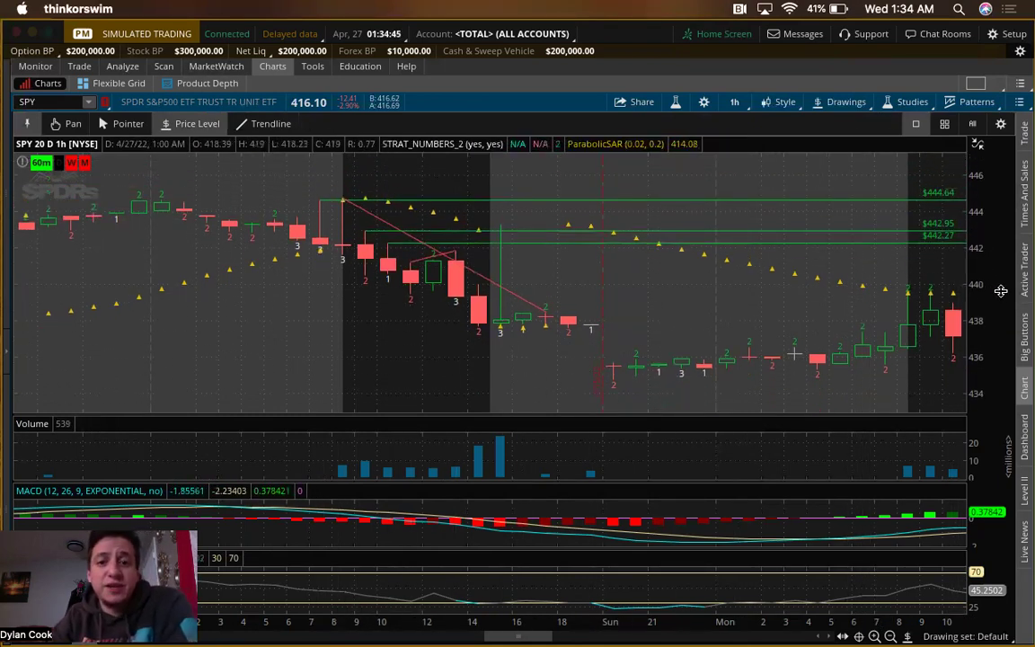